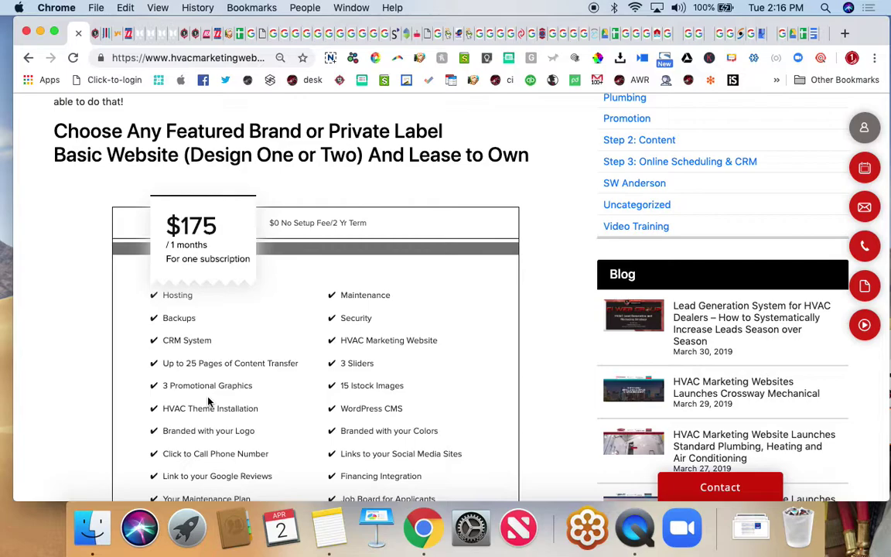
# - Scroll back to the top of the Lease to Own page and open a new tab
pyautogui.scroll(3, 207, 401)
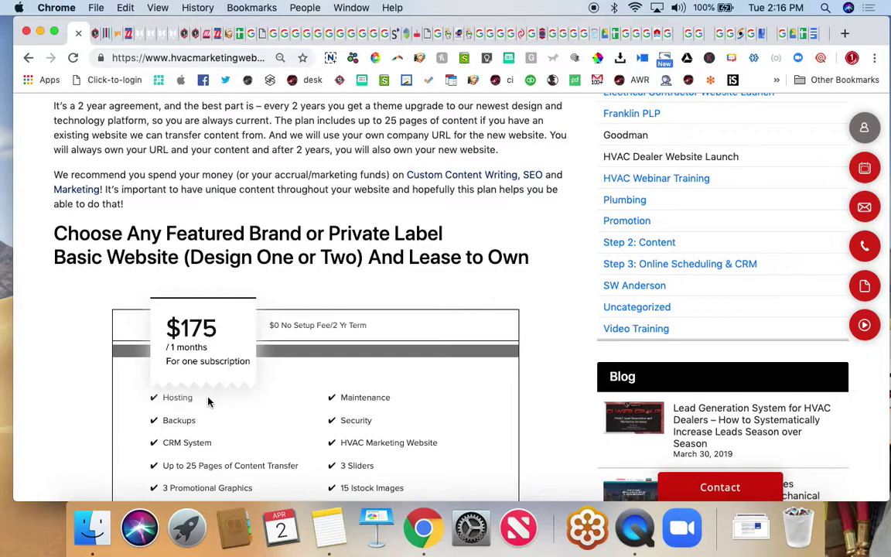
pyautogui.scroll(4, 207, 401)
pyautogui.scroll(6, 207, 401)
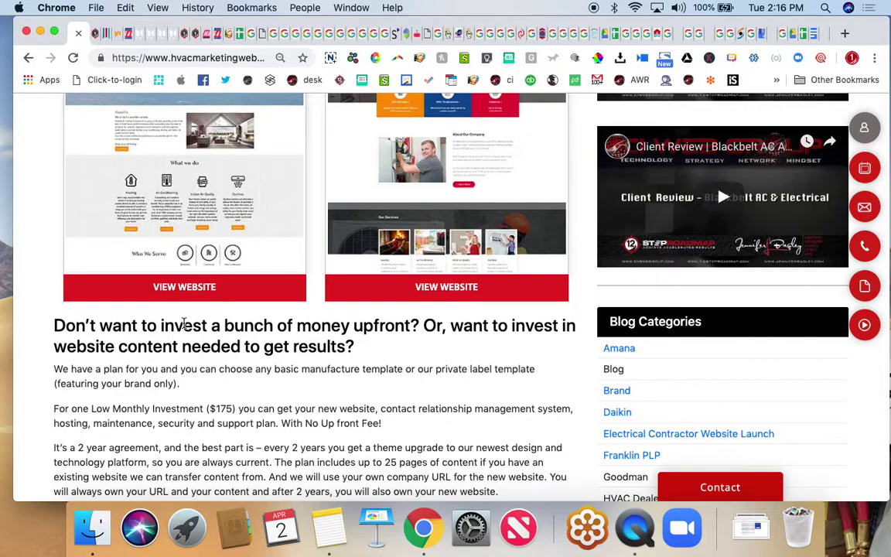
pyautogui.click(844, 33)
# - Load the HVAC Marketing Websites site from 'hv', then go to its /wp-admin login page
pyautogui.write('hv')
pyautogui.press('Return')
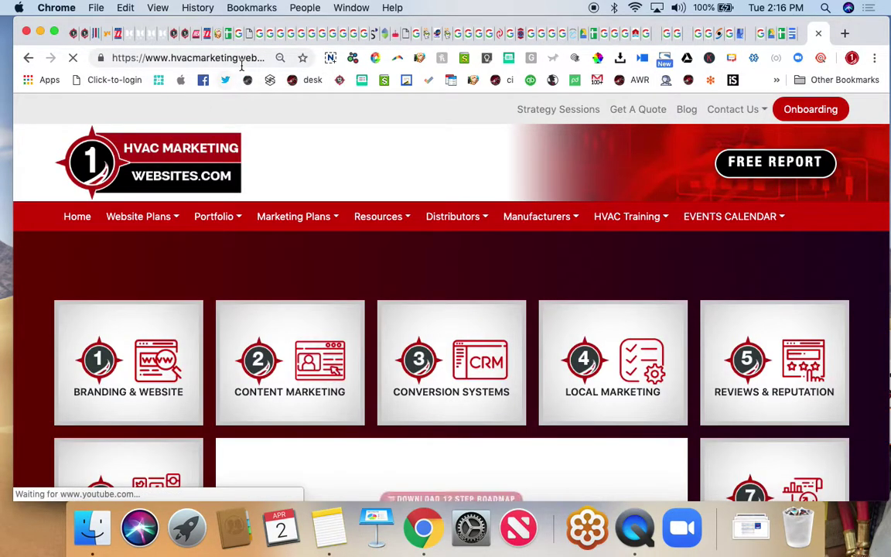
pyautogui.click(242, 58)
pyautogui.press('Right')
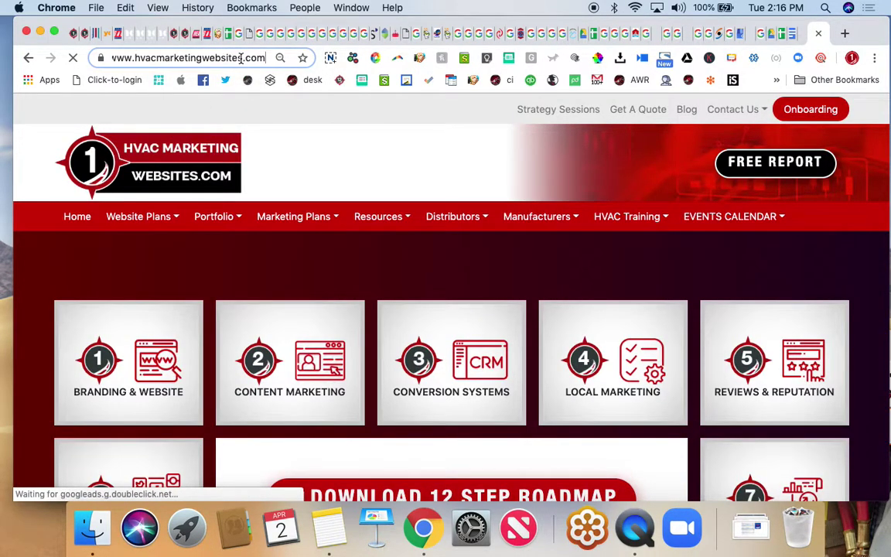
pyautogui.write('//')
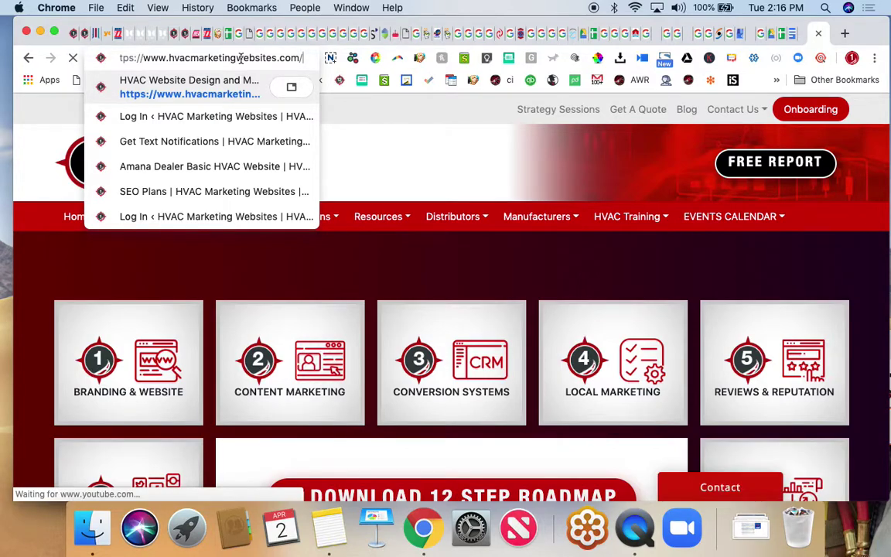
pyautogui.write('wp-adimn')
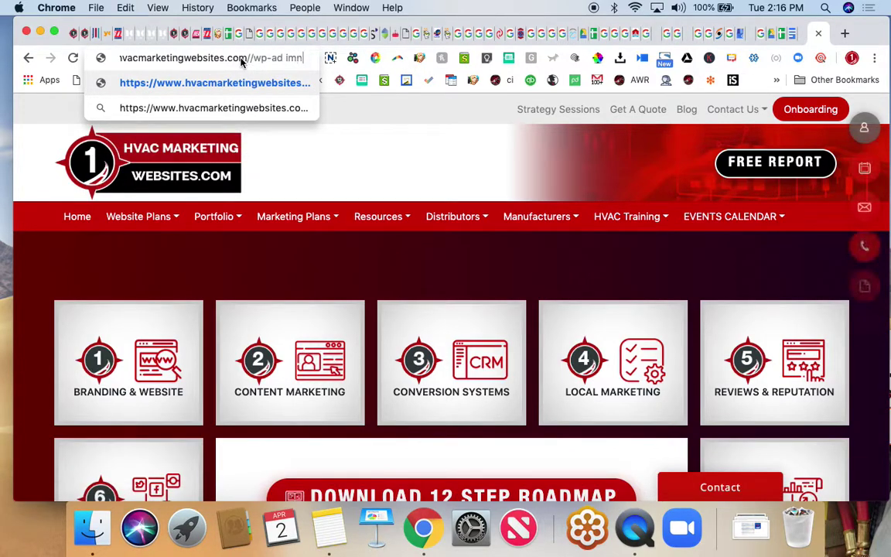
pyautogui.press('BackSpace')
pyautogui.press('BackSpace')
pyautogui.press('BackSpace')
pyautogui.write('min')
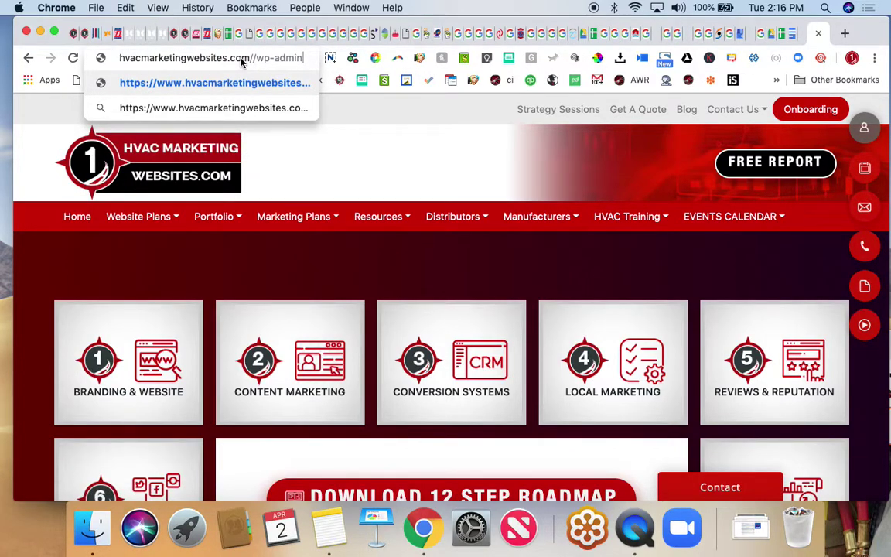
pyautogui.press('Return')
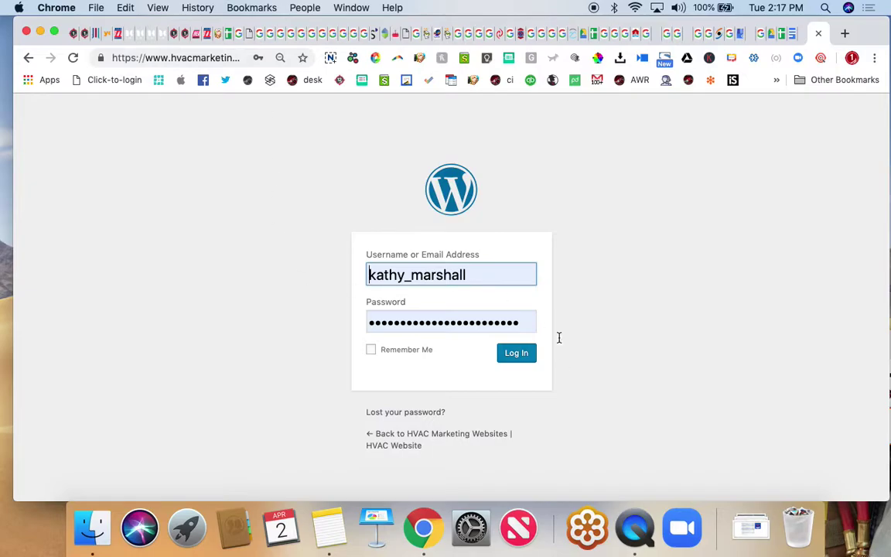
# - Log in to the WordPress dashboard and start a new blank page
pyautogui.click(523, 357)
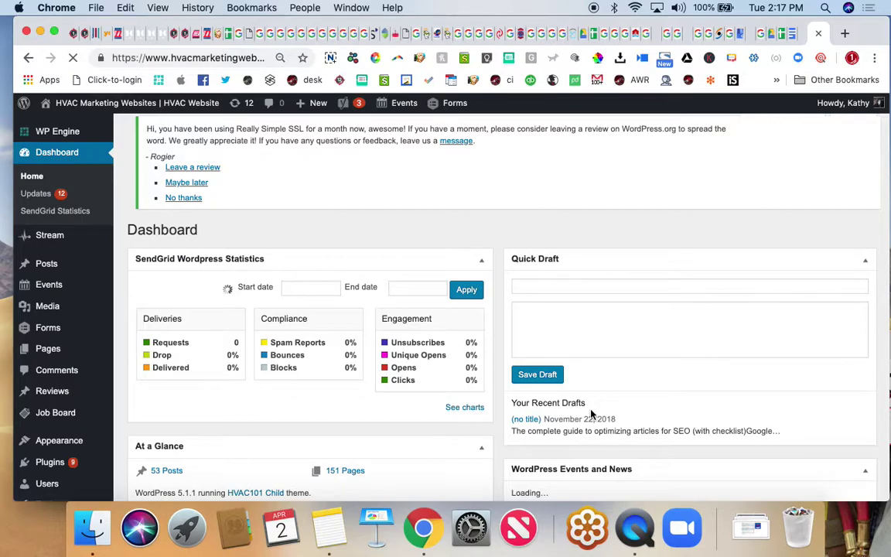
pyautogui.moveTo(44, 353)
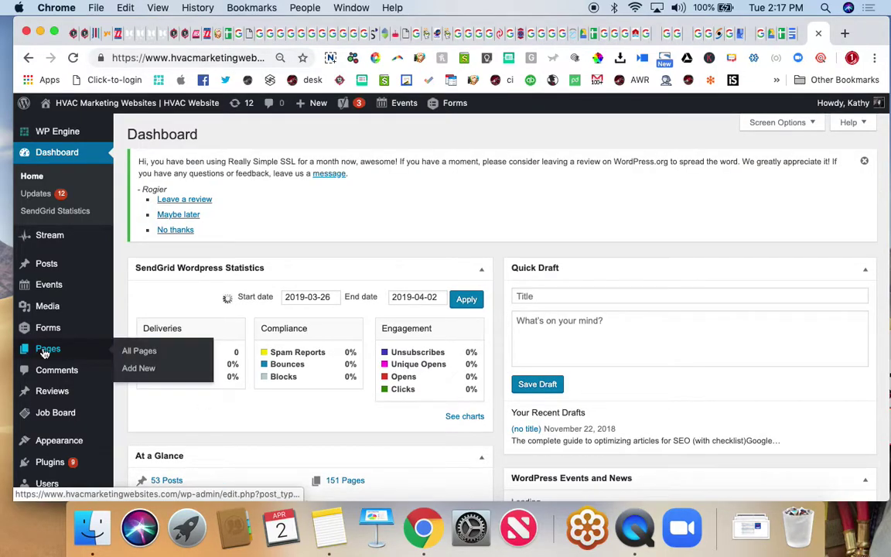
pyautogui.click(128, 369)
pyautogui.moveTo(310, 102)
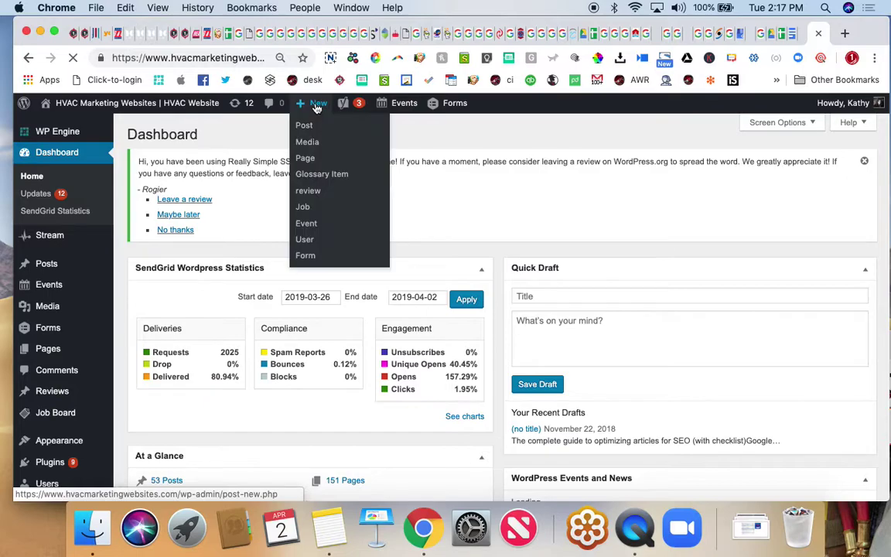
pyautogui.click(307, 164)
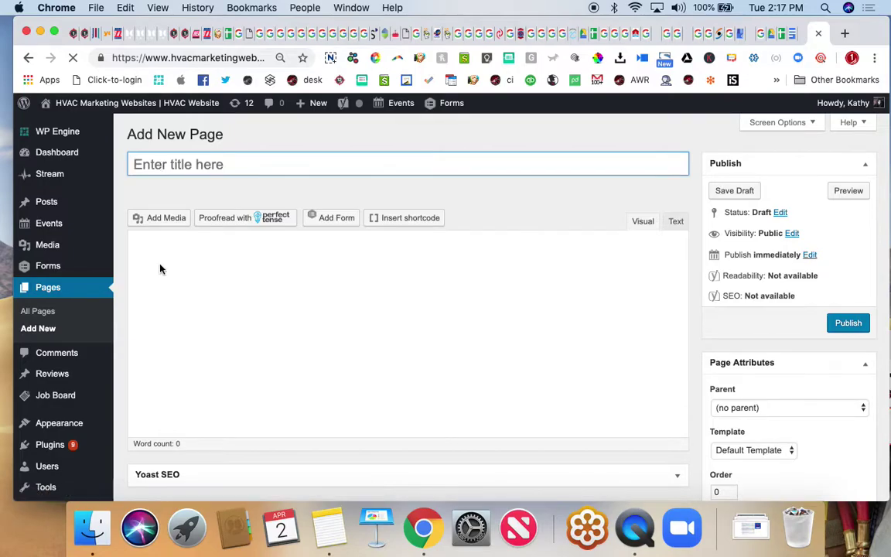
# - Enter 'Test' as both the page title and the body text
pyautogui.click(161, 245)
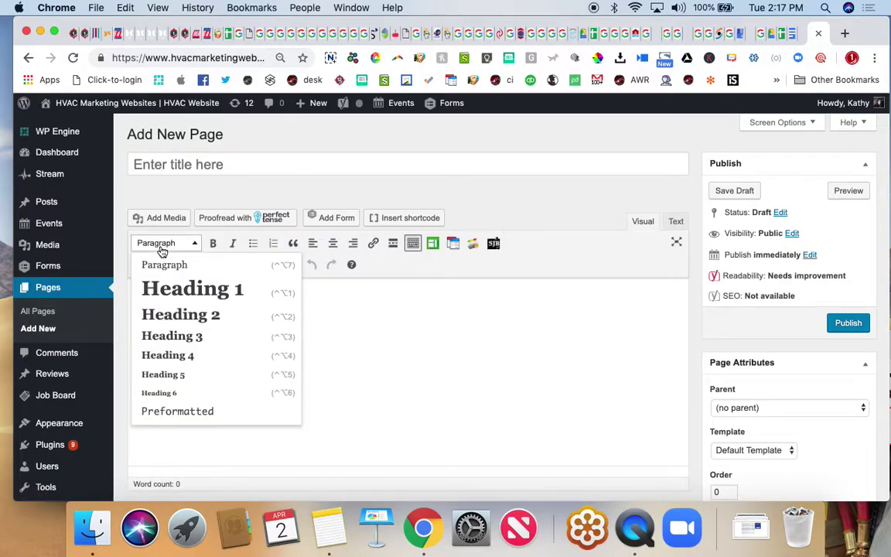
pyautogui.click(362, 317)
pyautogui.write('Test')
pyautogui.click(139, 163)
pyautogui.write('Test')
pyautogui.click(367, 357)
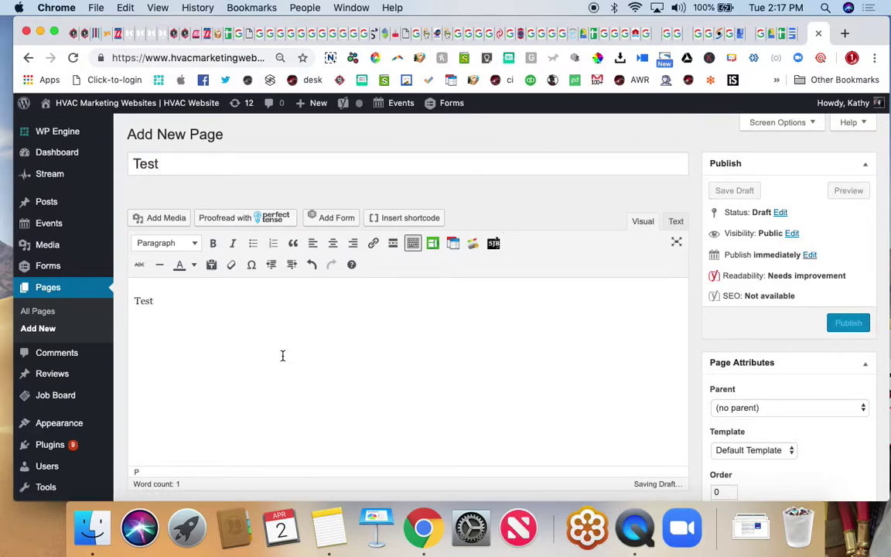
# - Insert the CI Web Group marketing graphic from the media library into the page
pyautogui.click(158, 219)
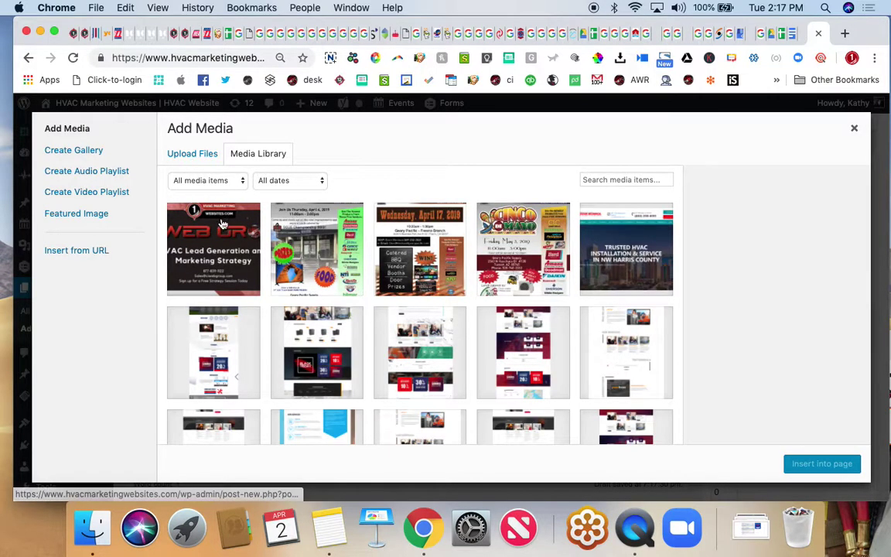
pyautogui.click(220, 224)
pyautogui.click(818, 466)
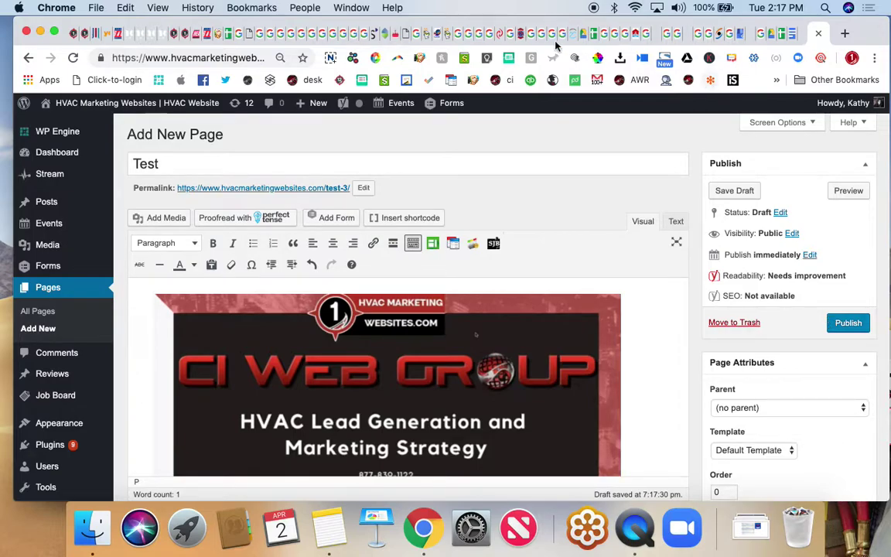
# - Go to the live public site through the site-name menu's Visit Site
pyautogui.scroll(2, 289, 124)
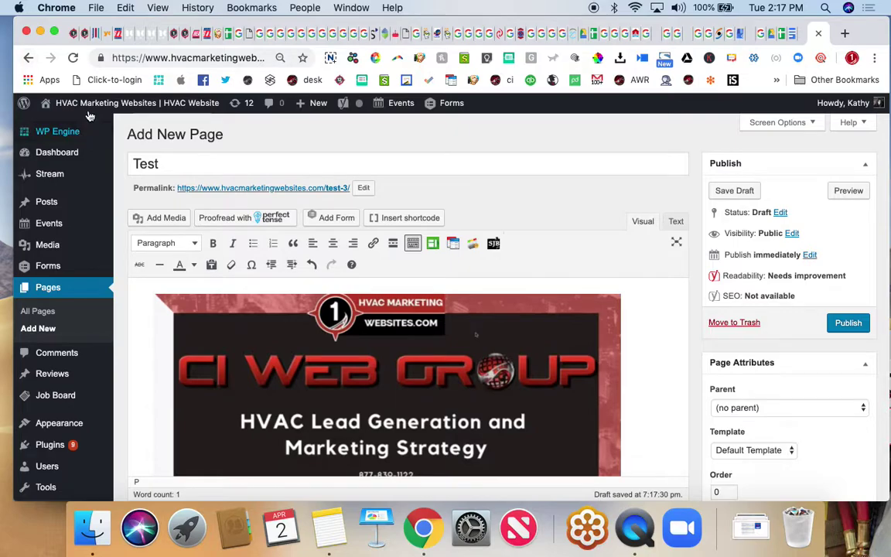
pyautogui.moveTo(69, 103)
pyautogui.click(62, 125)
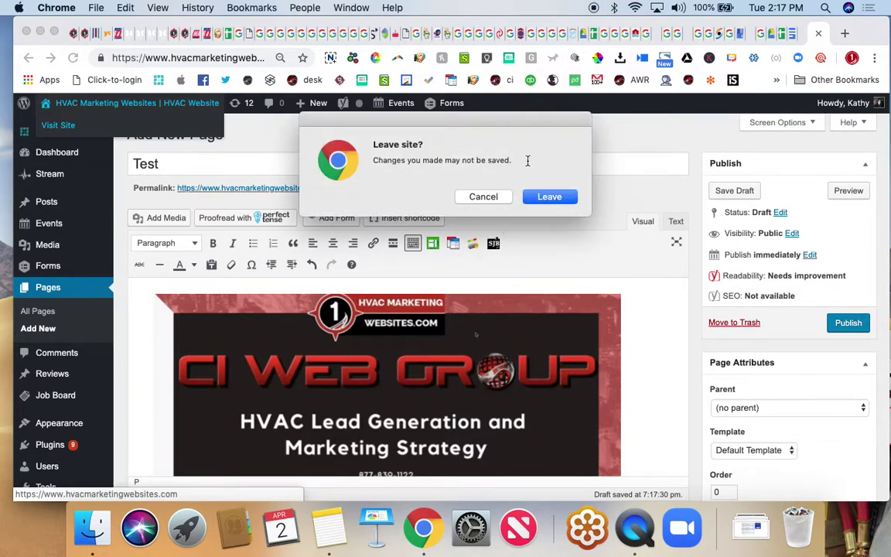
# - Confirm leaving the editor, discarding the unsaved Test draft
pyautogui.click(555, 196)
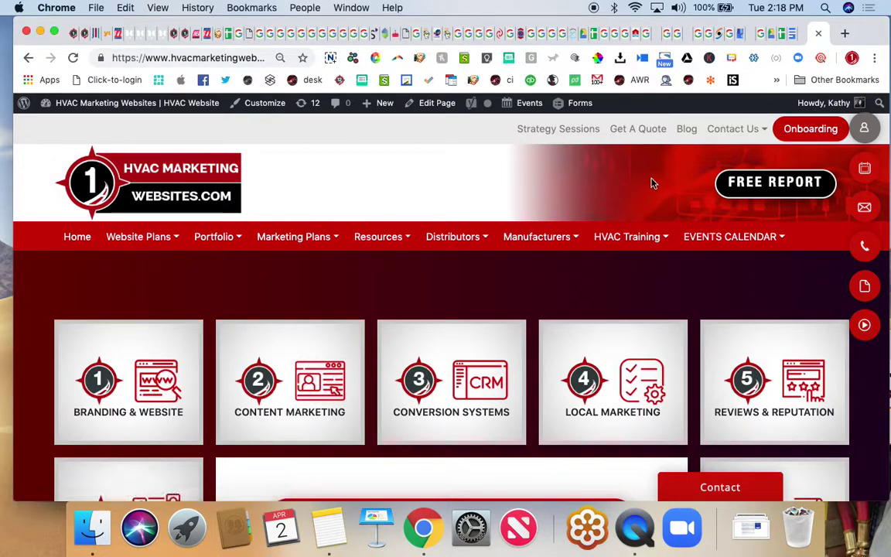
# - Open the CI Web Group website in a new tab by typing 'ci'
pyautogui.click(845, 34)
pyautogui.write('ciwe')
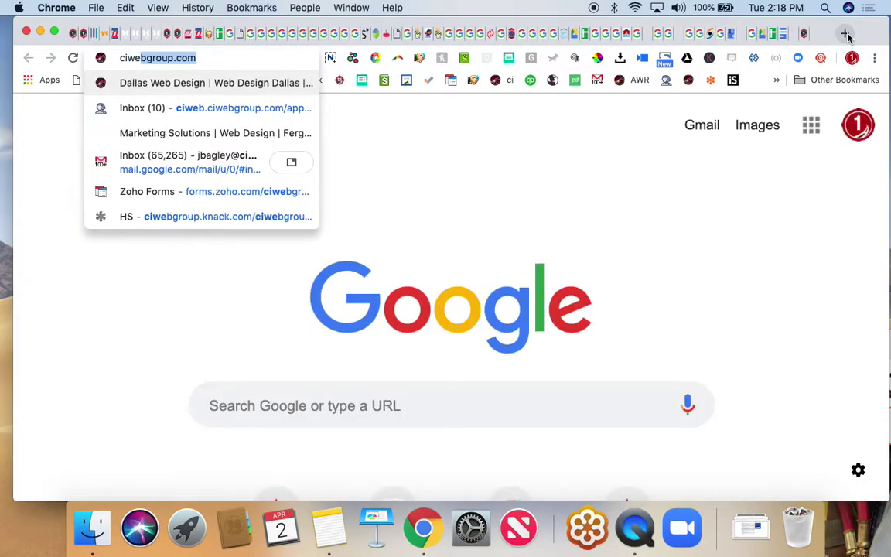
pyautogui.press('Return')
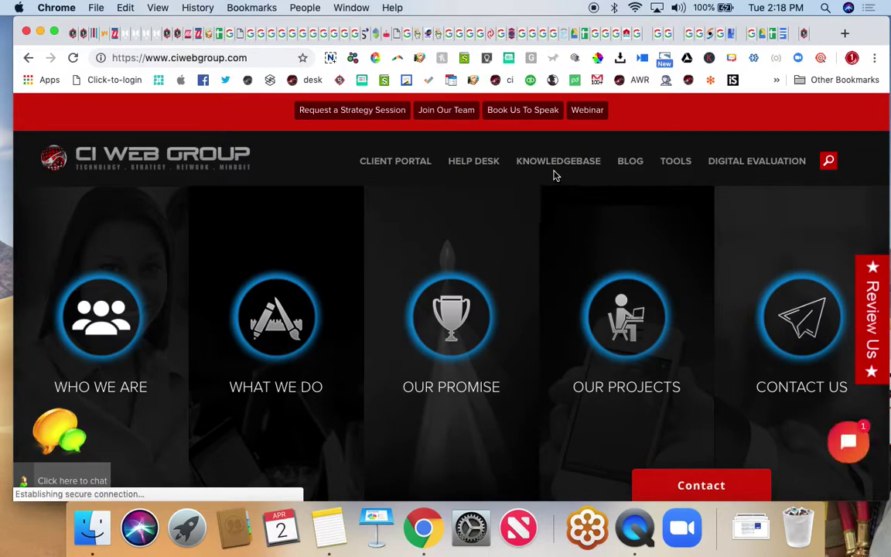
# - Browse the CI Web Group Knowledgebase, then close that tab
pyautogui.click(542, 167)
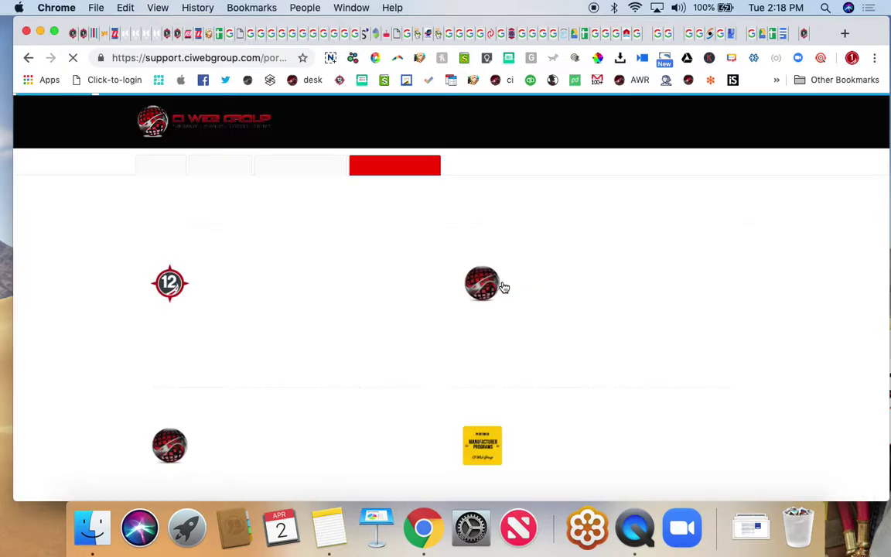
pyautogui.scroll(-5, 504, 287)
pyautogui.scroll(-3, 505, 287)
pyautogui.scroll(3, 504, 288)
pyautogui.scroll(5, 504, 288)
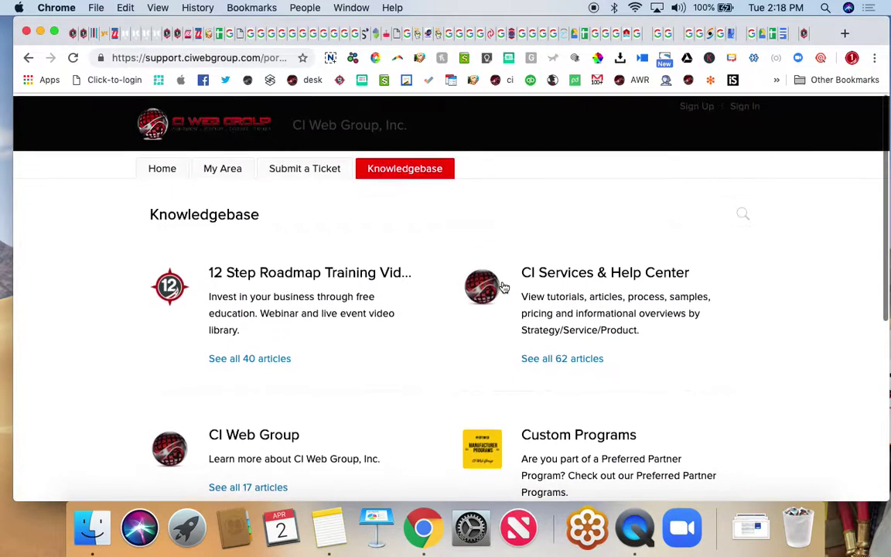
pyautogui.click(76, 34)
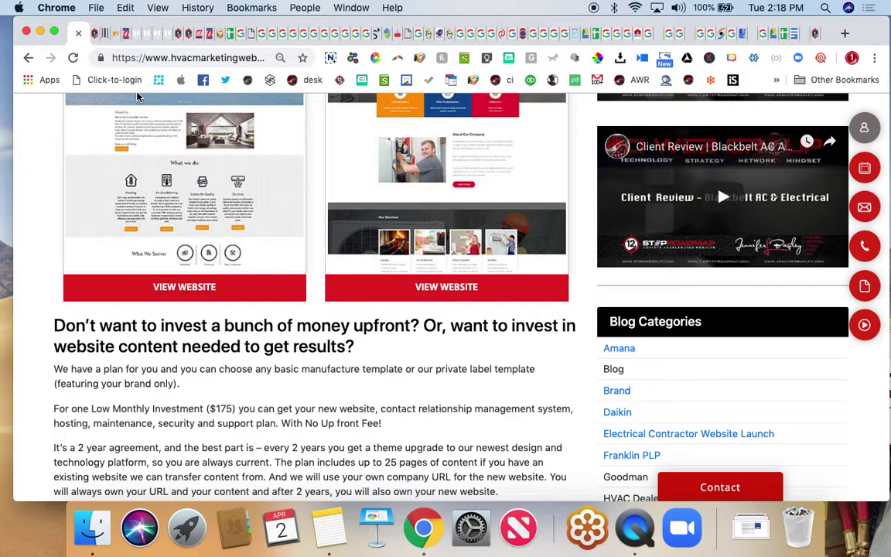
# - Detach the Lease to Own Website tab into its own maximised window
pyautogui.moveTo(75, 34); pyautogui.dragTo(101, 75)
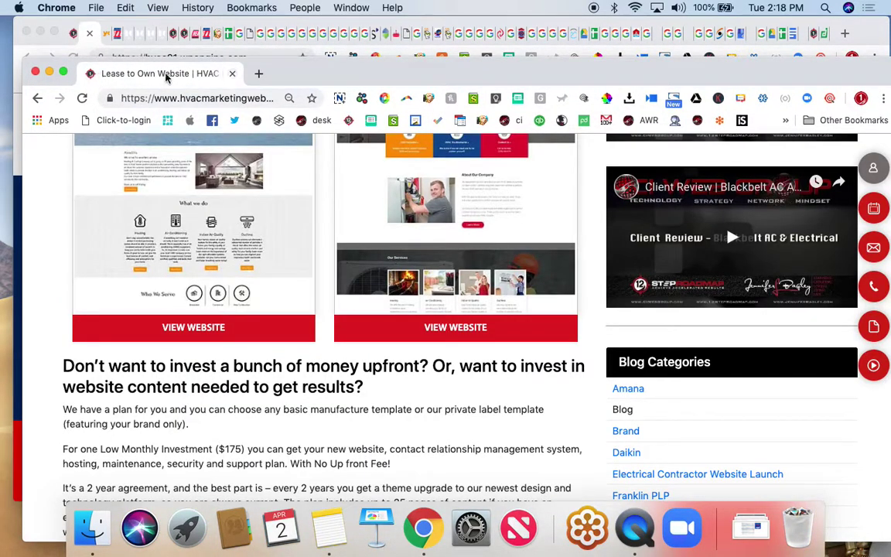
pyautogui.doubleClick(328, 69)
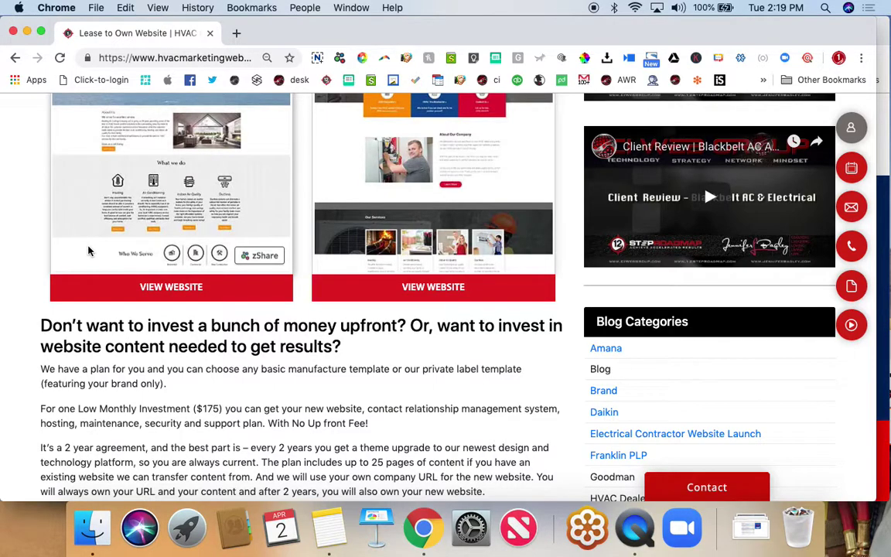
pyautogui.scroll(15, 88, 250)
# - Return to the HVAC Marketing Websites home page via the site logo
pyautogui.moveTo(87, 250)
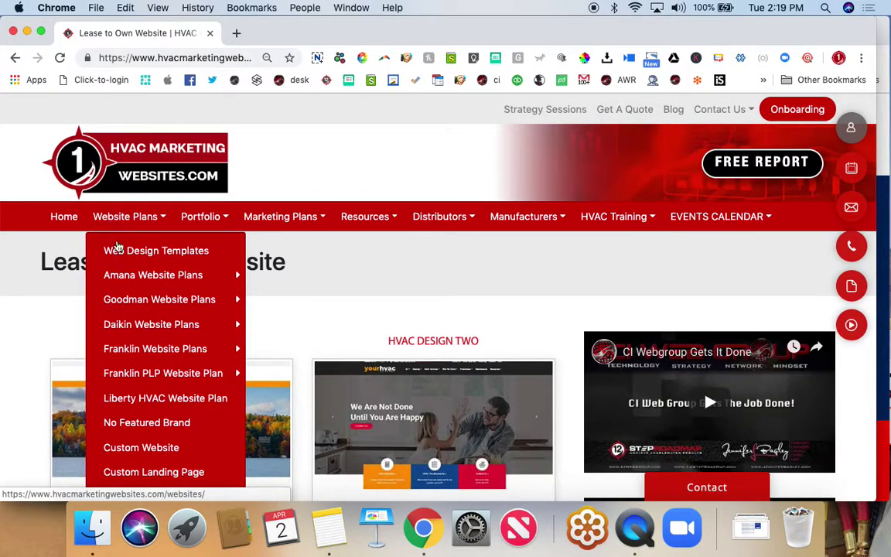
pyautogui.moveTo(140, 300)
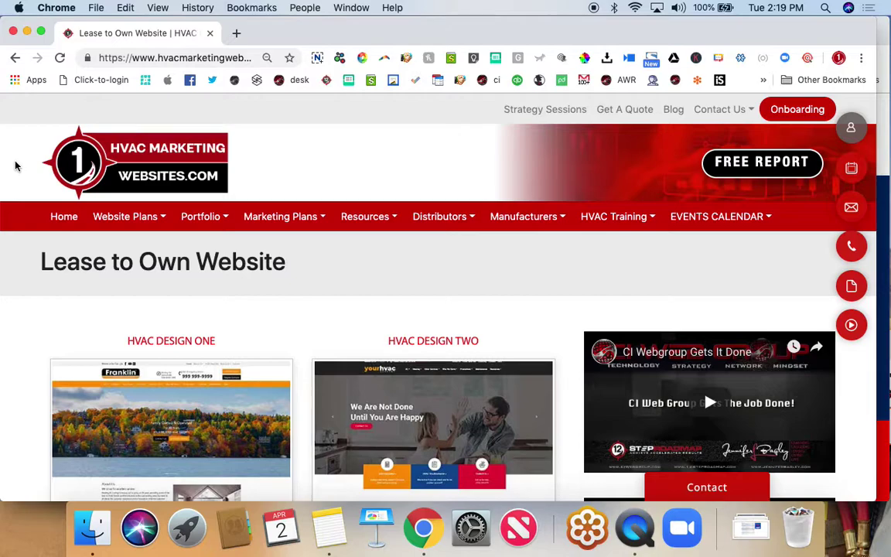
pyautogui.click(118, 155)
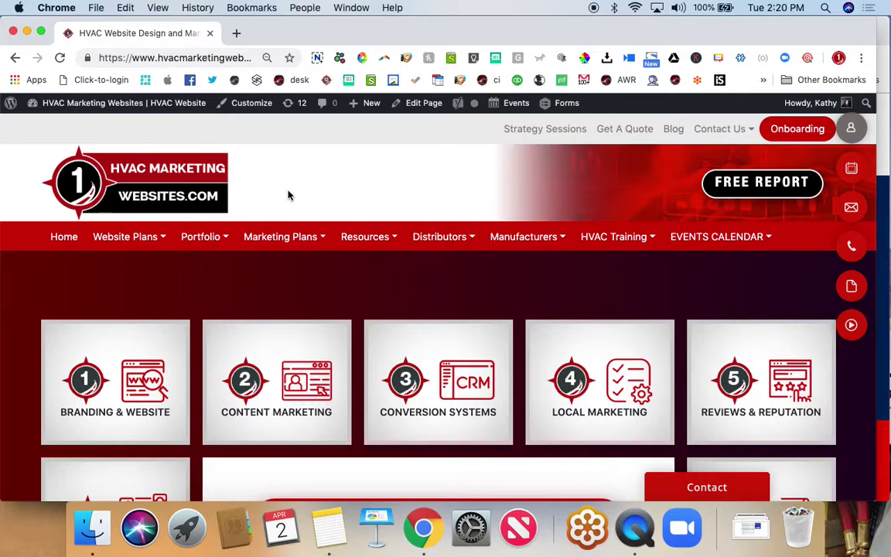
# - Open a blank New Tab, then switch back to the HVAC Marketing Websites homepage tab
pyautogui.moveTo(124, 225)
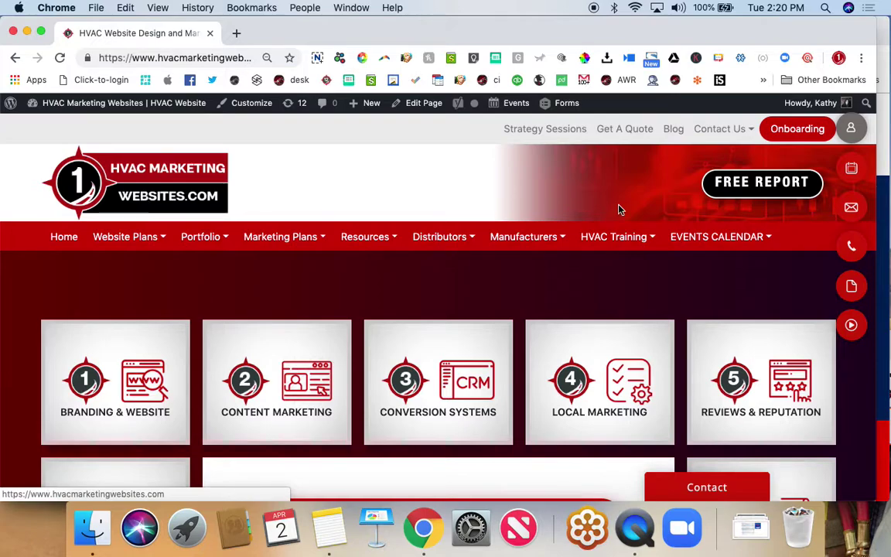
pyautogui.click(236, 34)
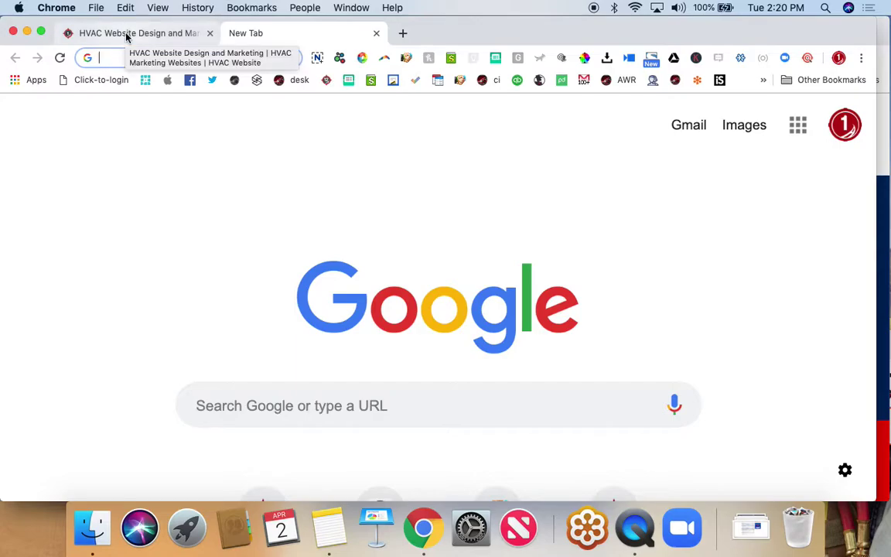
pyautogui.click(116, 33)
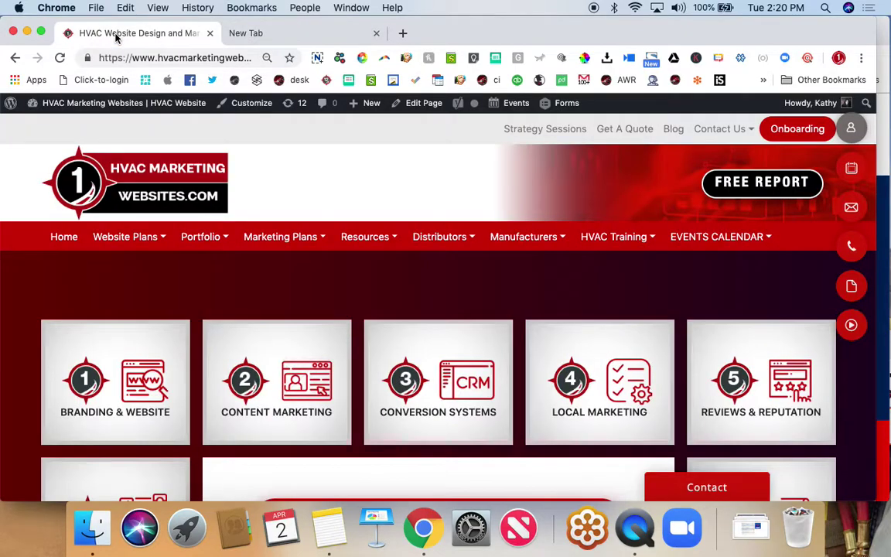
pyautogui.scroll(-2, 174, 343)
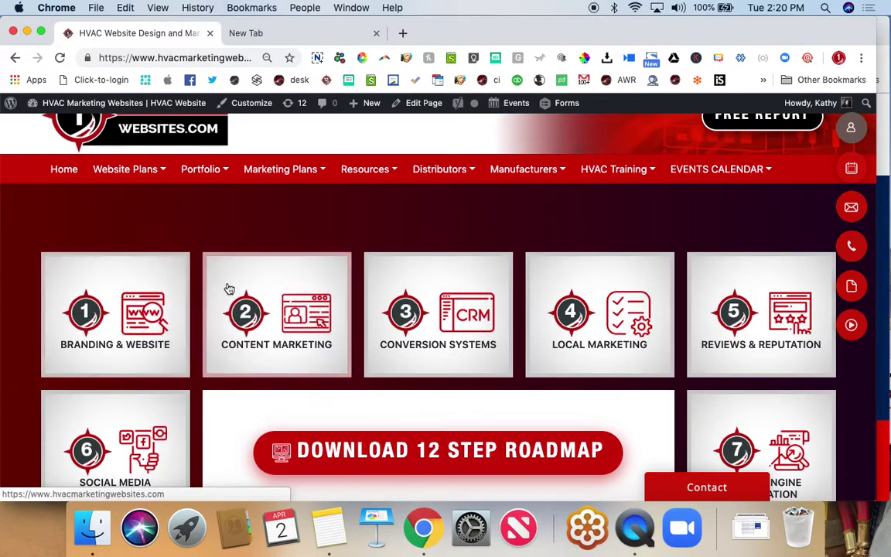
# - Open the Content Marketing card, browse its Content Writing and Growth Plan tiles, and open Link Builder
pyautogui.click(275, 321)
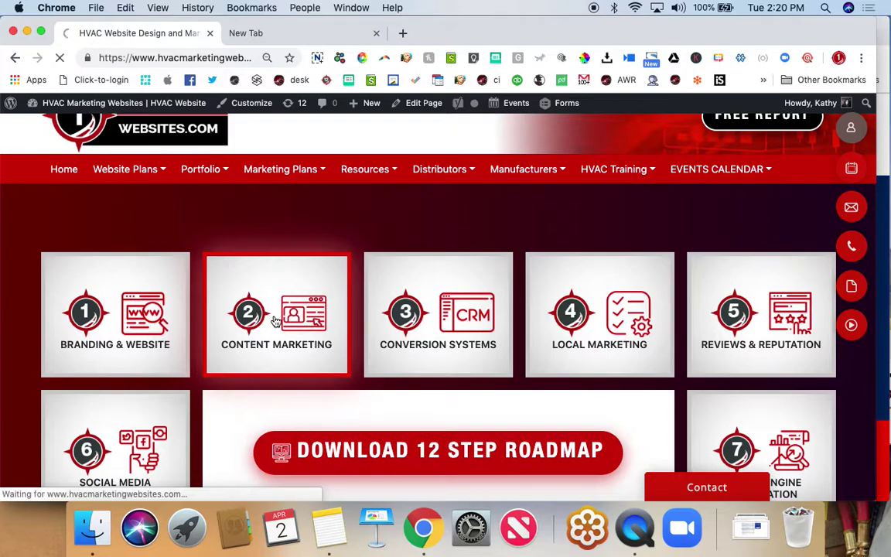
pyautogui.scroll(-3, 276, 320)
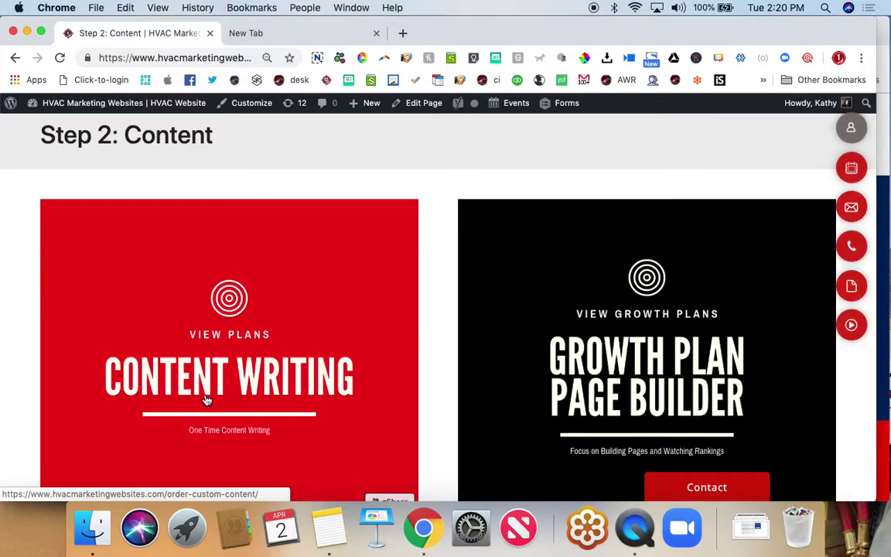
pyautogui.scroll(-1, 207, 400)
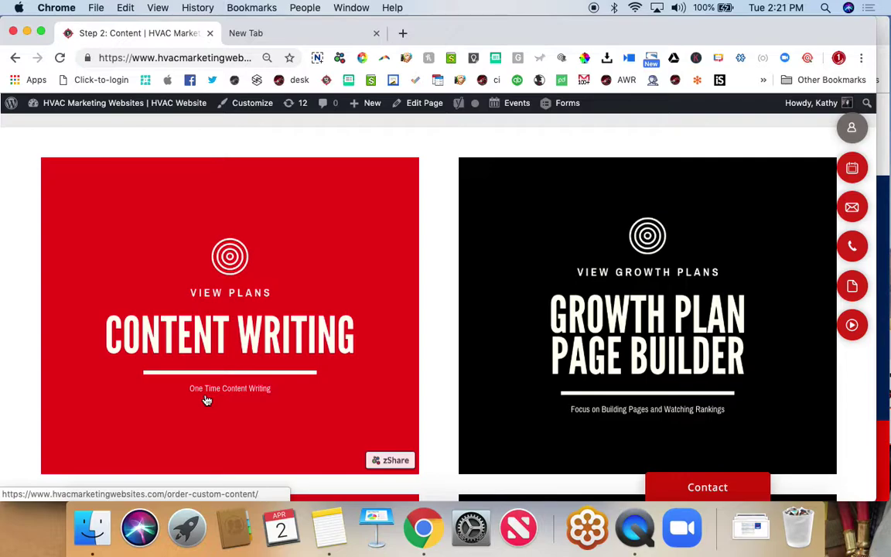
pyautogui.scroll(-2, 206, 400)
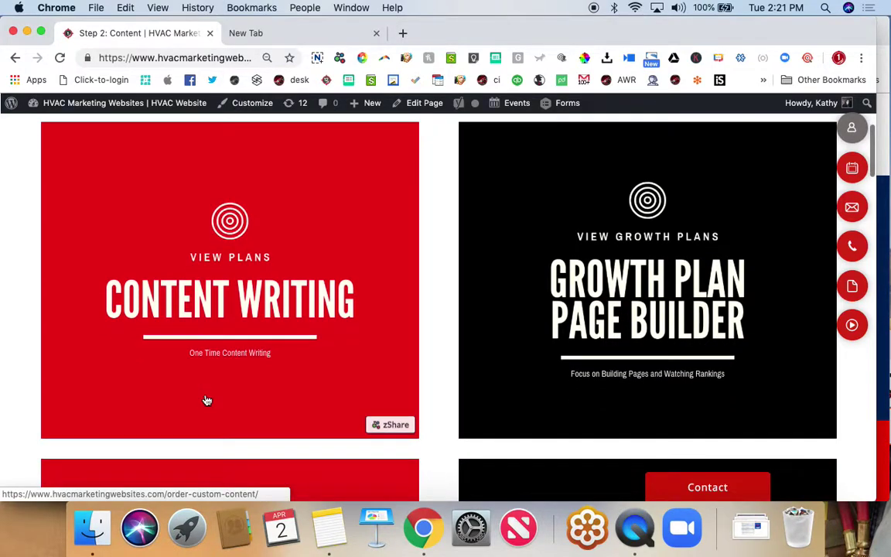
pyautogui.scroll(-7, 651, 292)
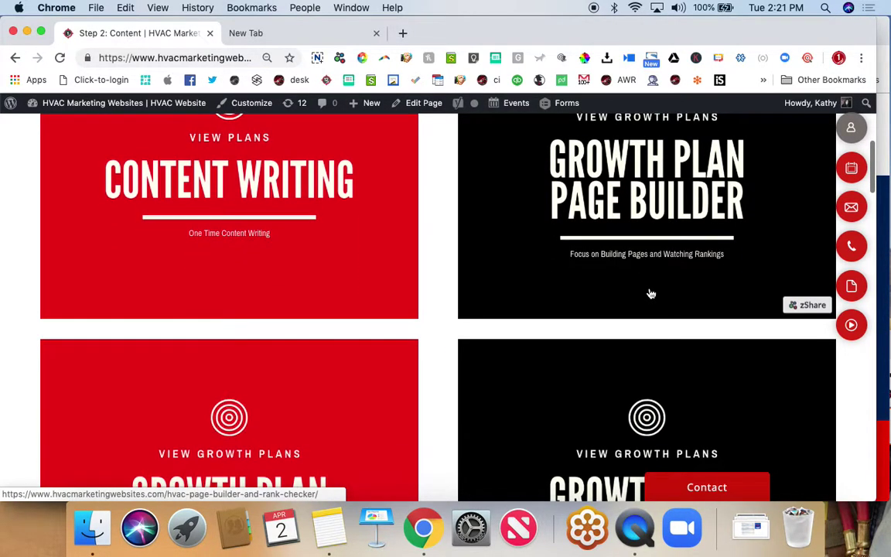
pyautogui.scroll(6, 651, 293)
pyautogui.scroll(1, 651, 292)
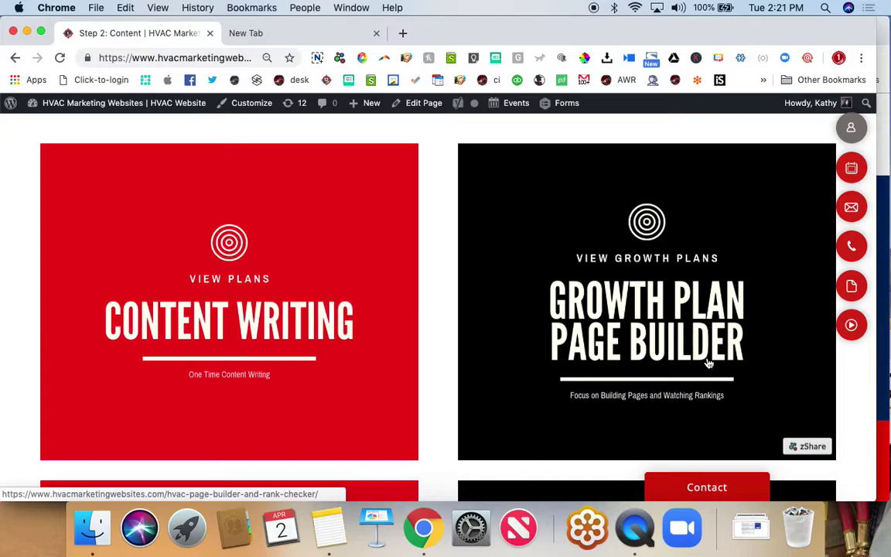
pyautogui.scroll(-5, 709, 363)
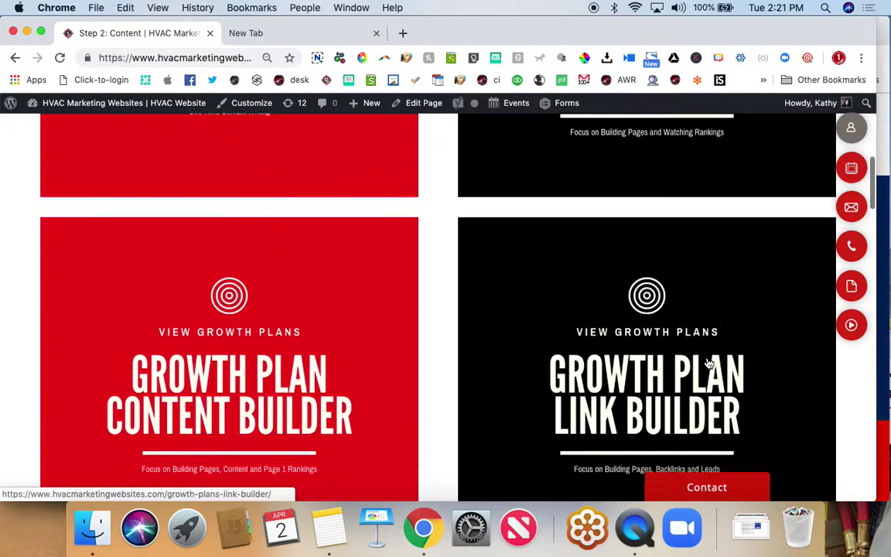
pyautogui.click(668, 363)
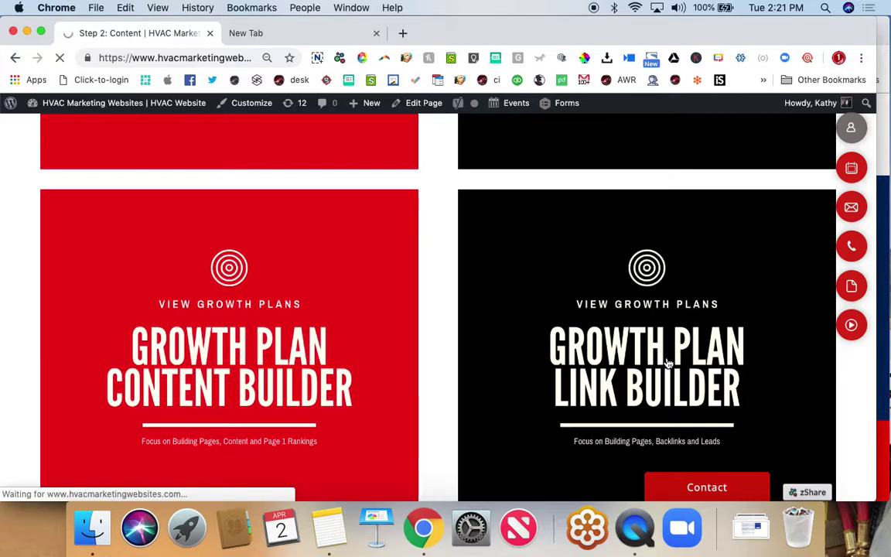
# - Review the Growth Plans Link Builder GP200–GP900 monthly pricing ($300–$2500), then switch to the blank tab
pyautogui.scroll(-10, 668, 364)
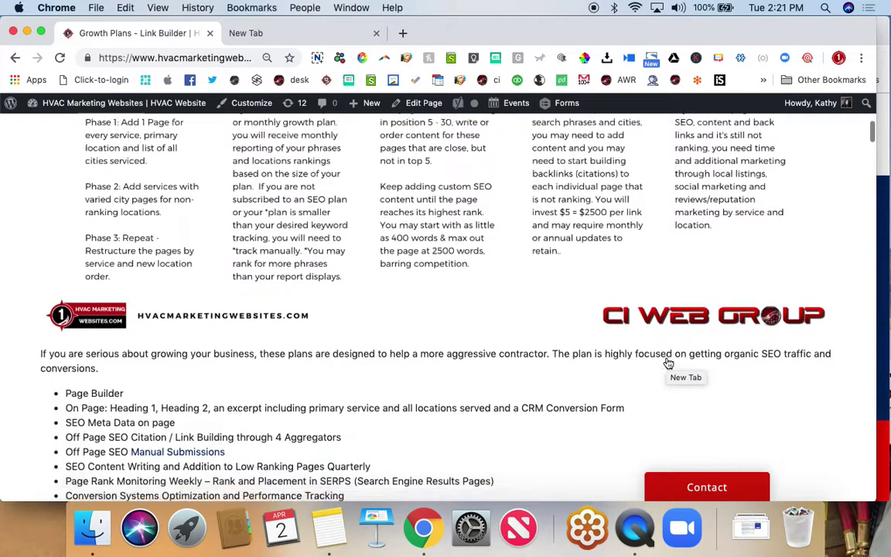
pyautogui.scroll(-5, 668, 363)
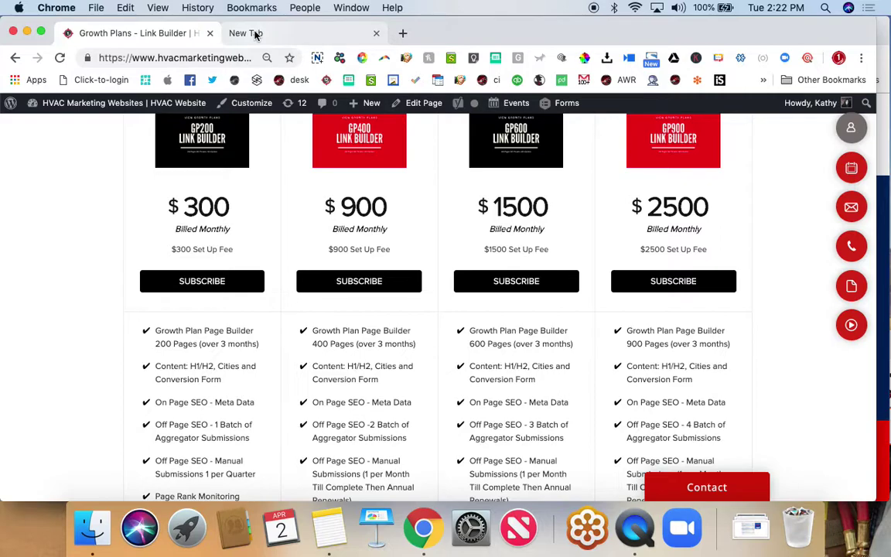
pyautogui.scroll(2, 173, 314)
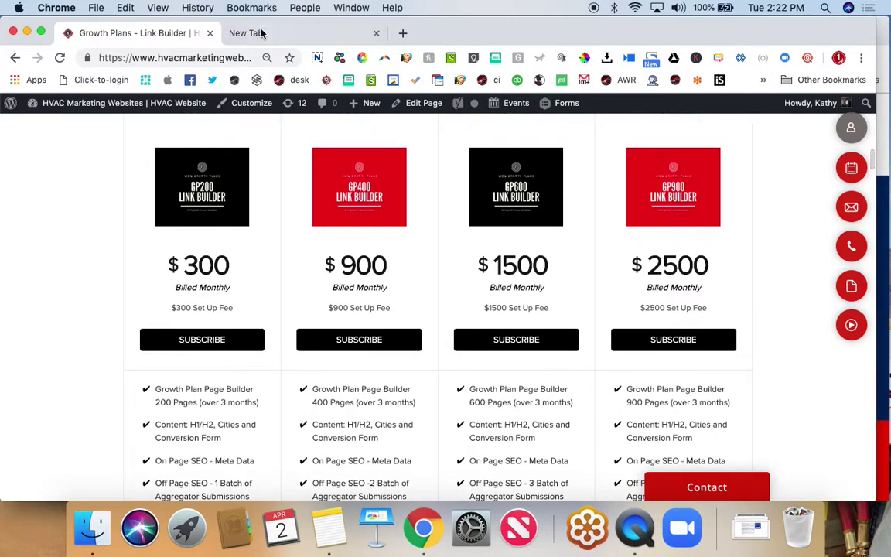
pyautogui.click(261, 32)
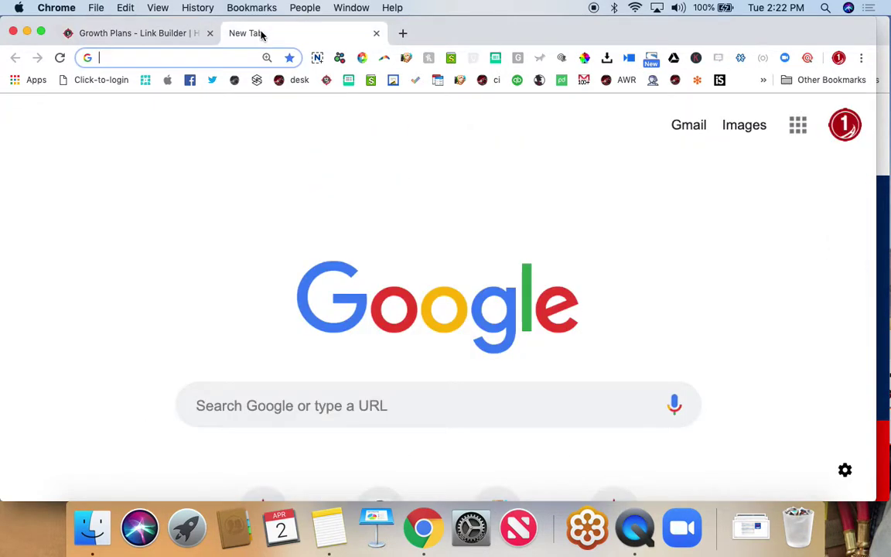
# - Load greensolutionshac.com in a new tab, then start entering greendog in another new tab
pyautogui.click(400, 33)
pyautogui.write('greensolutionshac.com')
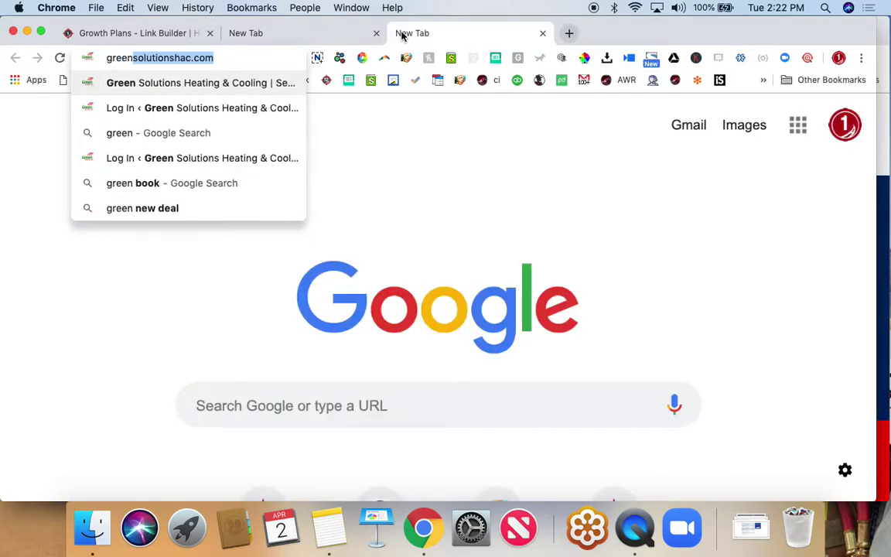
pyautogui.press('Return')
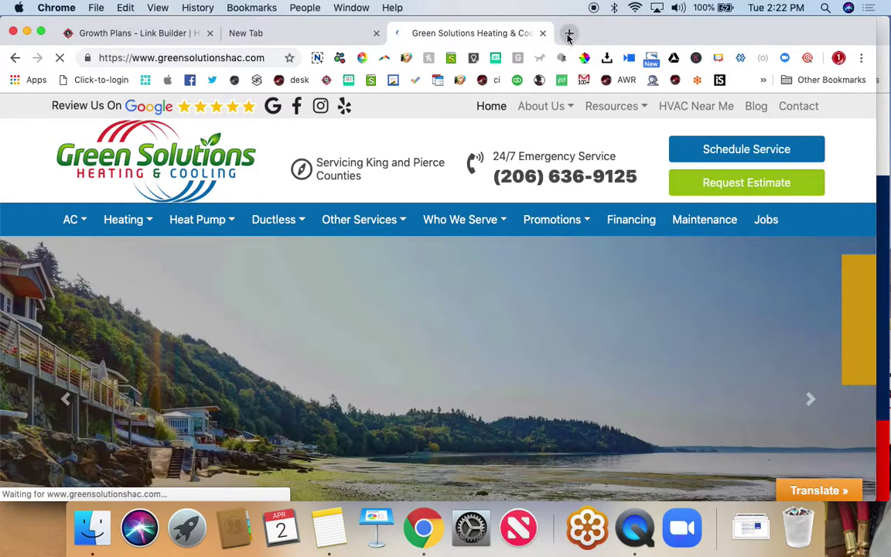
pyautogui.click(569, 32)
pyautogui.write('greendog')
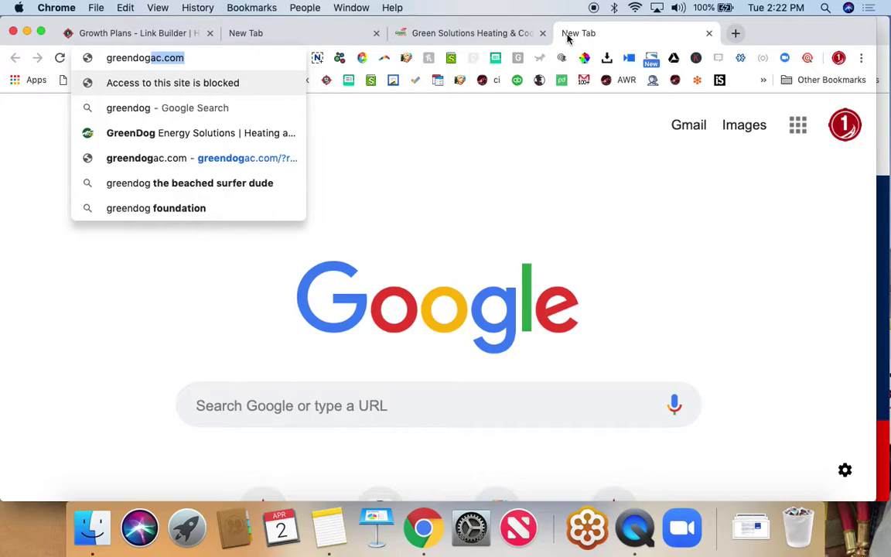
# - Load the GreenDog Energy Solutions website, correcting the address from greendogac.com to greendogener
pyautogui.press('Return')
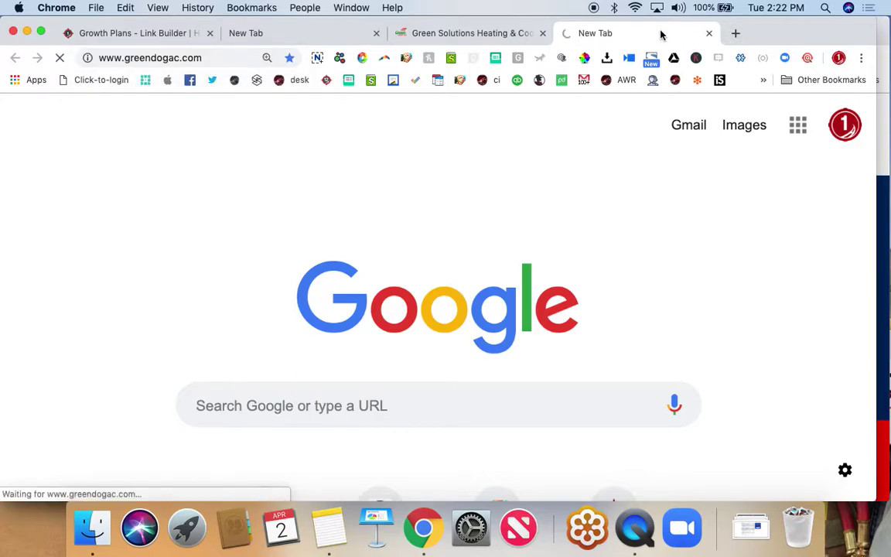
pyautogui.click(200, 58)
pyautogui.write('greendo')
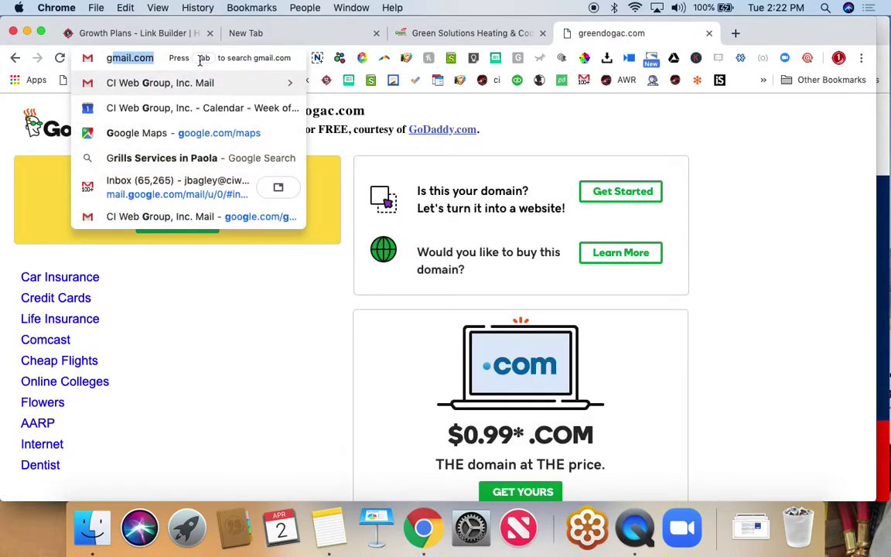
pyautogui.write('g')
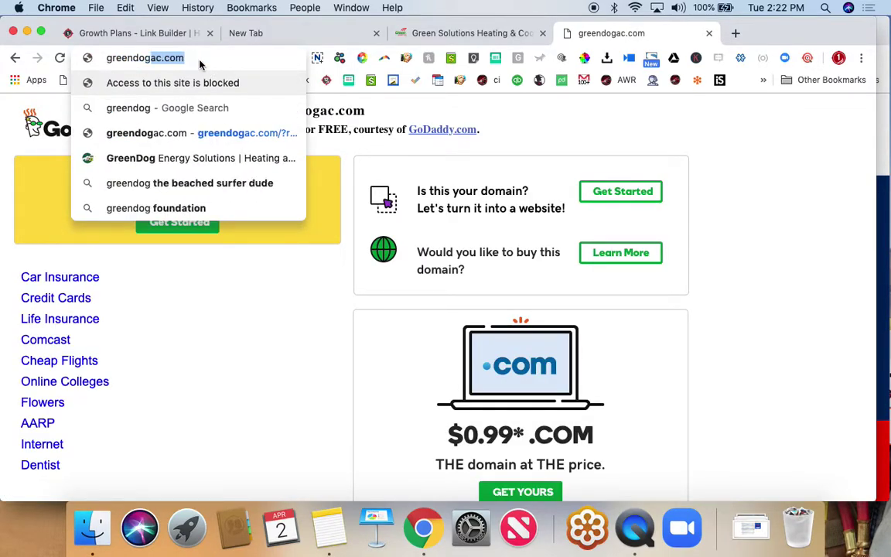
pyautogui.write('energy.wpengine')
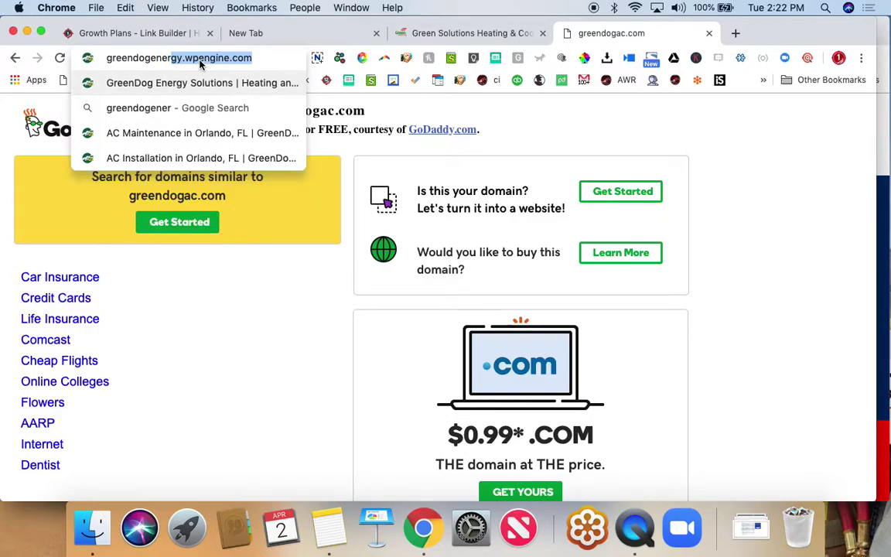
pyautogui.press('Return')
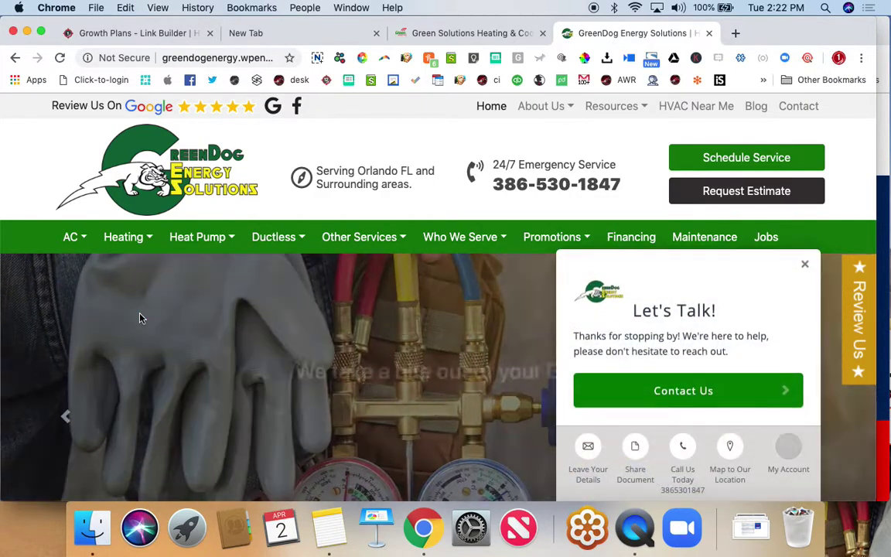
# - Scroll the GreenDog homepage through About Us, What we do, Who We Serve, SEER Calculator and footer
pyautogui.scroll(-3, 134, 444)
pyautogui.scroll(-5, 135, 444)
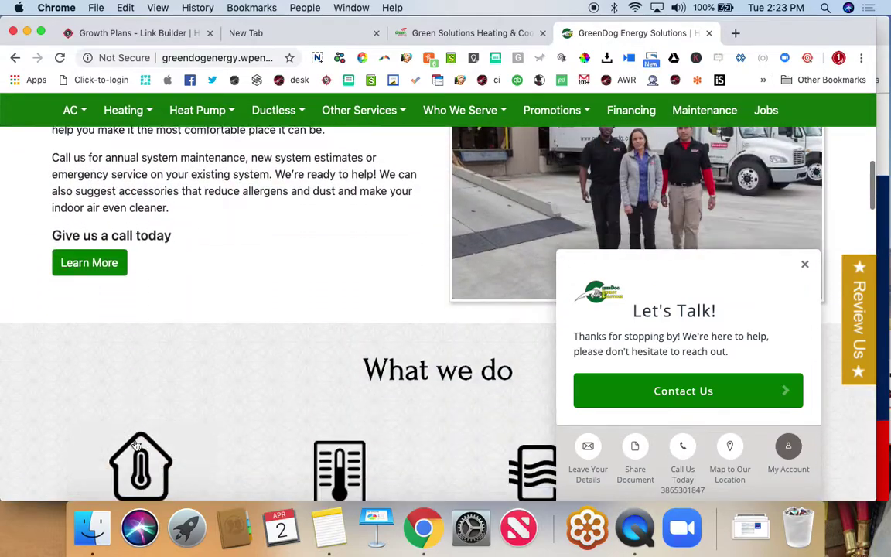
pyautogui.scroll(1, 135, 444)
pyautogui.scroll(7, 135, 444)
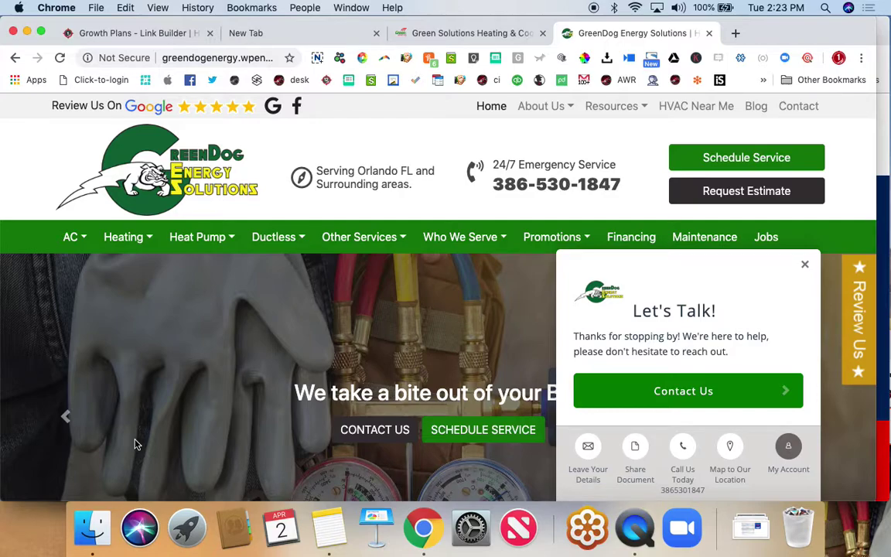
pyautogui.scroll(-5, 135, 444)
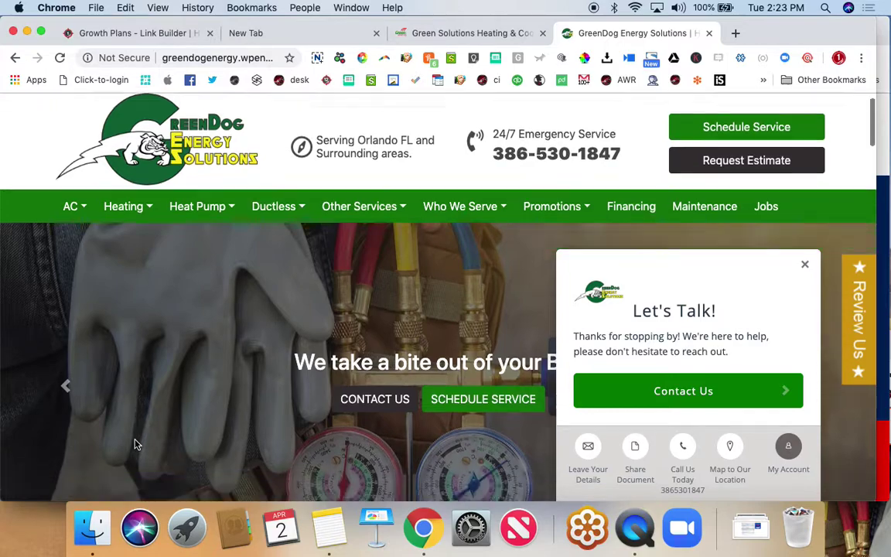
pyautogui.scroll(-6, 134, 444)
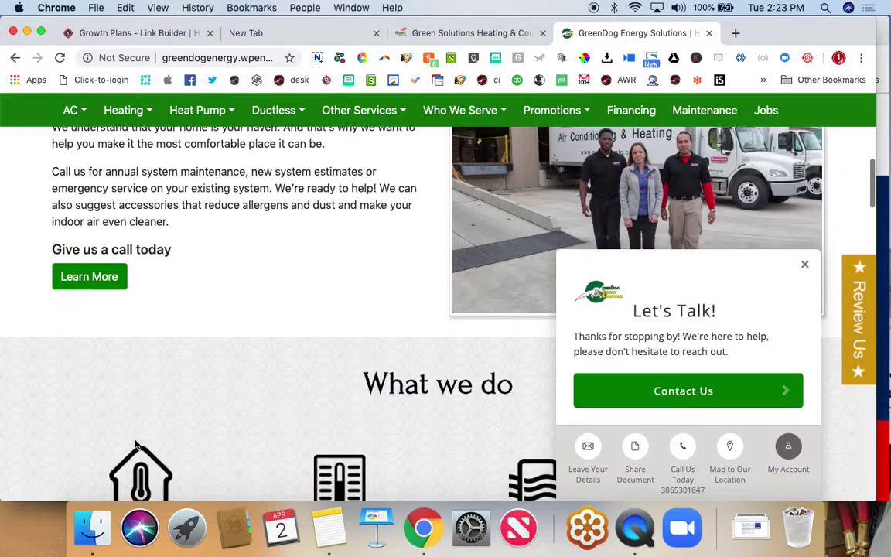
pyautogui.scroll(-8, 135, 444)
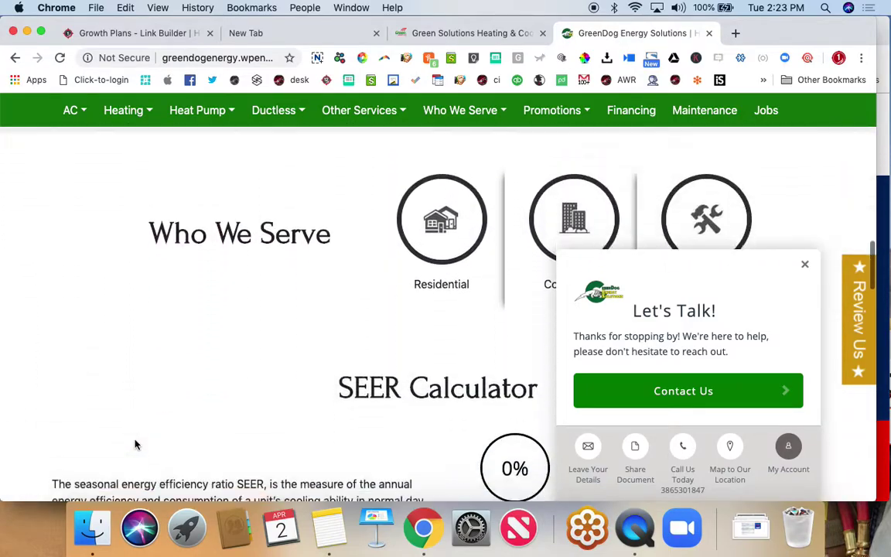
pyautogui.scroll(-8, 134, 444)
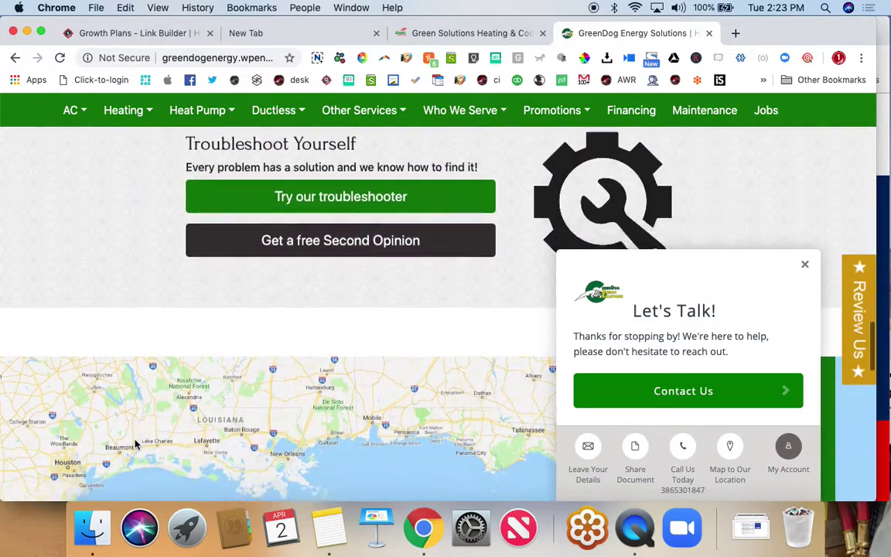
pyautogui.scroll(-5, 135, 444)
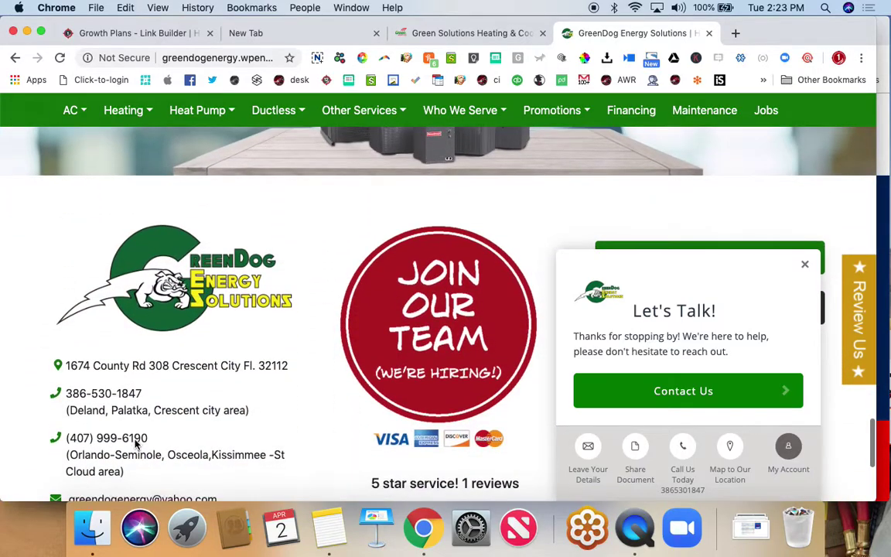
pyautogui.scroll(5, 135, 444)
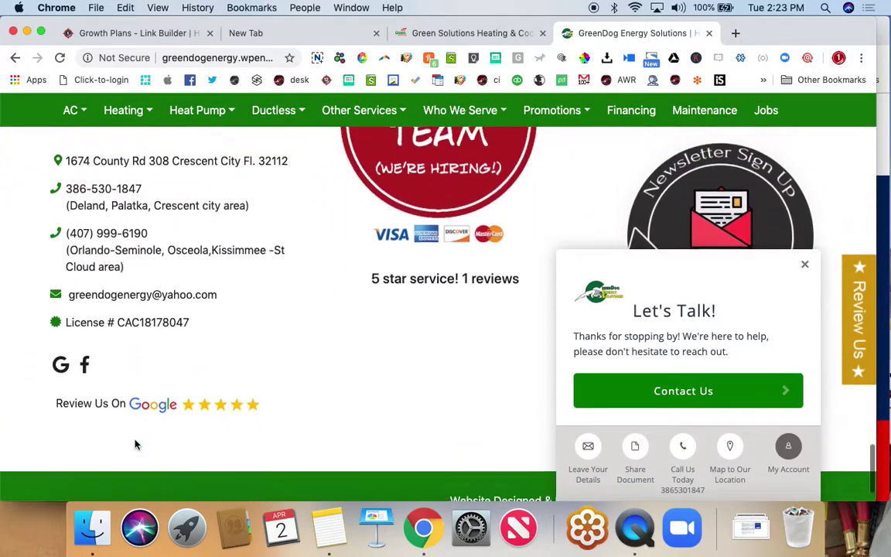
pyautogui.scroll(1, 136, 444)
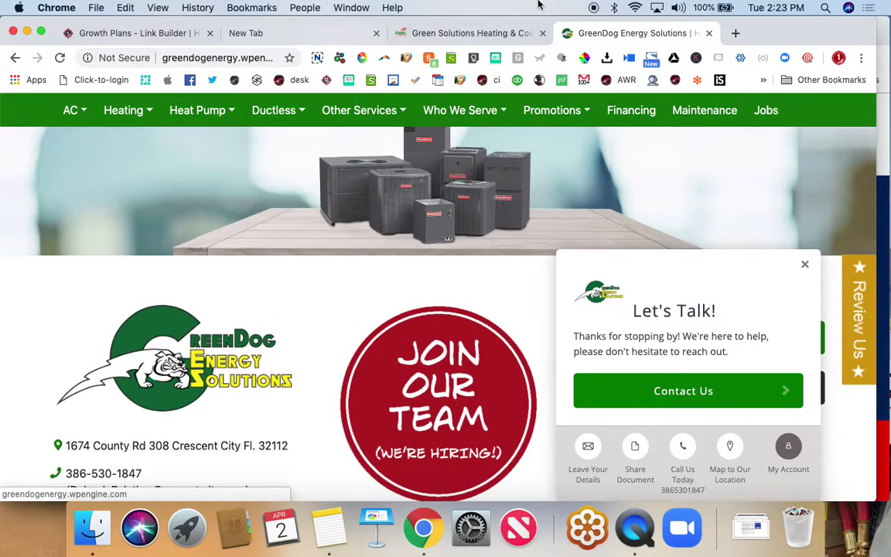
# - Open brandhvac.com in a new tab
pyautogui.click(736, 35)
pyautogui.write('b')
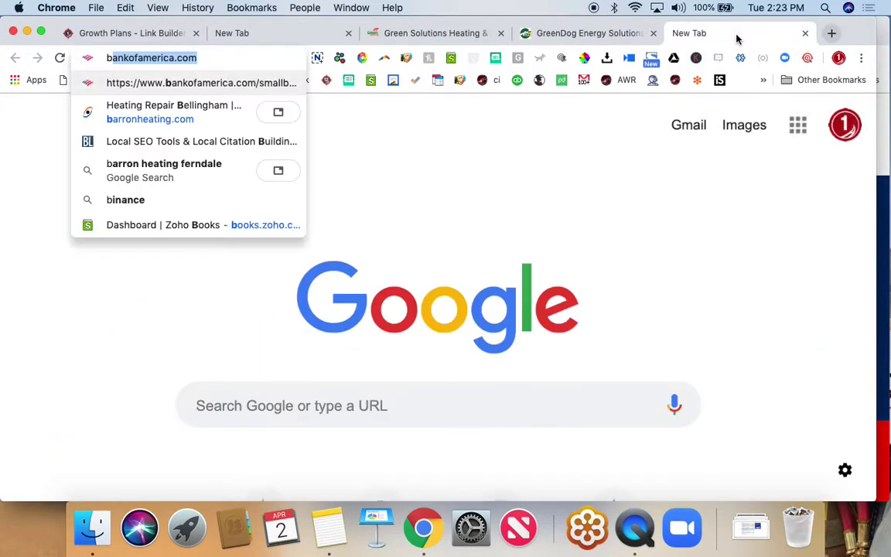
pyautogui.write('randhvac.com')
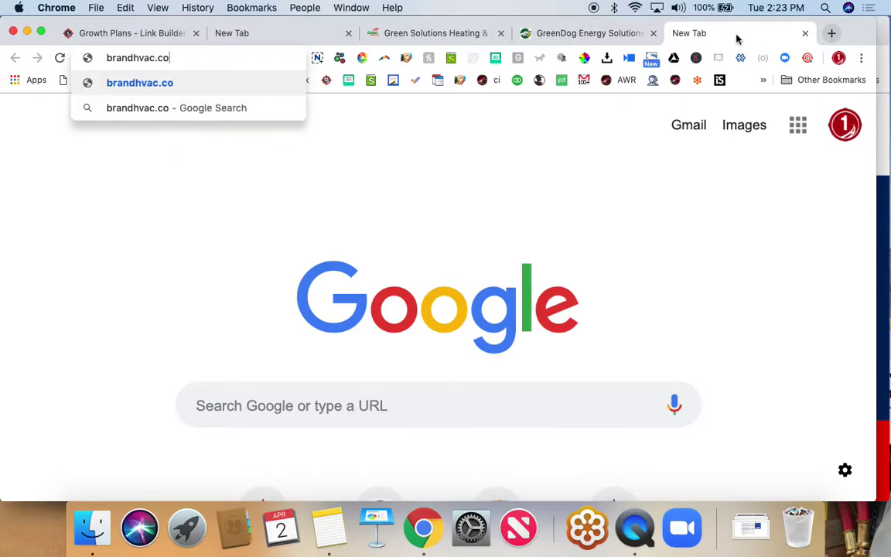
pyautogui.press('Return')
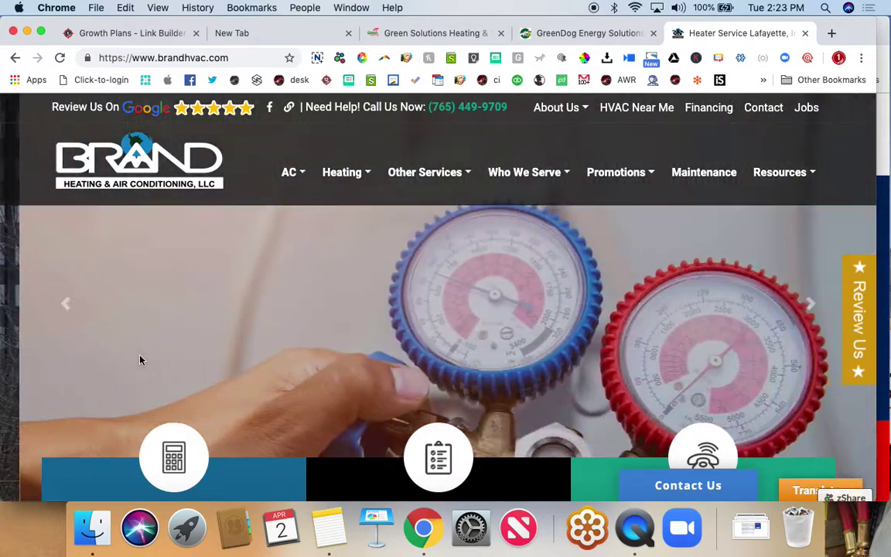
# - Scroll the Brand Heating & Air Conditioning homepage down through service areas to the footer
pyautogui.scroll(-5, 140, 359)
pyautogui.scroll(-5, 140, 359)
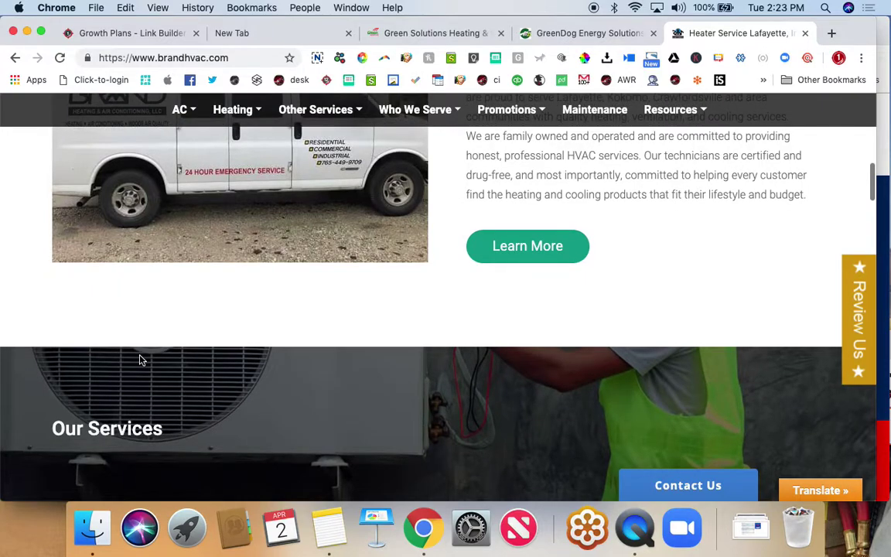
pyautogui.scroll(-1, 140, 359)
pyautogui.scroll(-3, 140, 360)
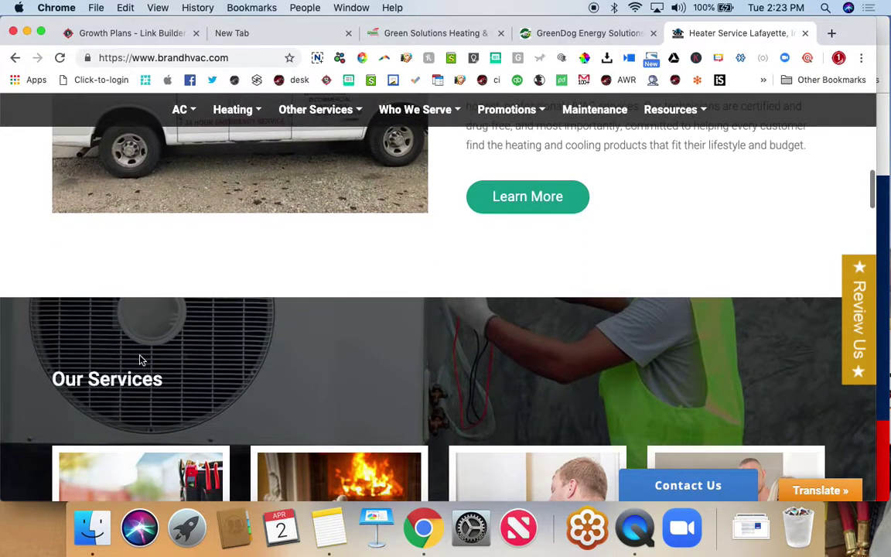
pyautogui.scroll(-10, 140, 360)
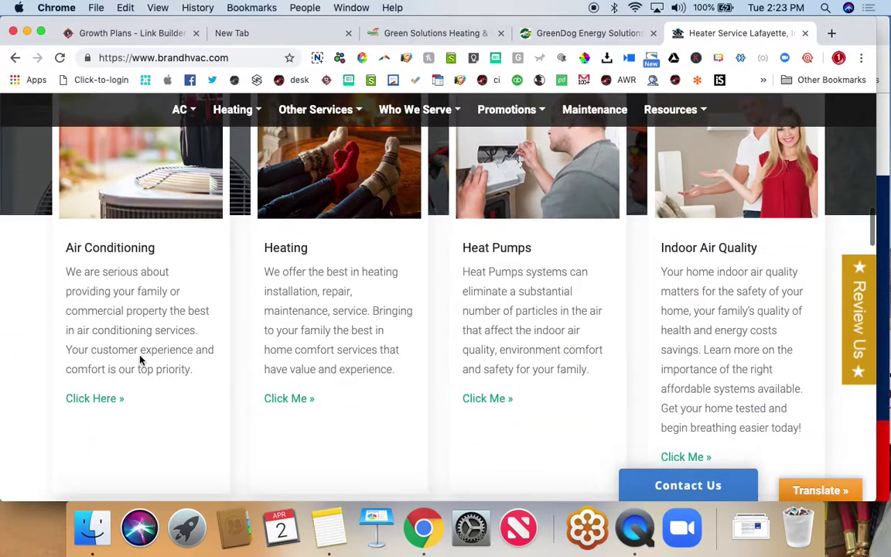
pyautogui.scroll(-10, 140, 360)
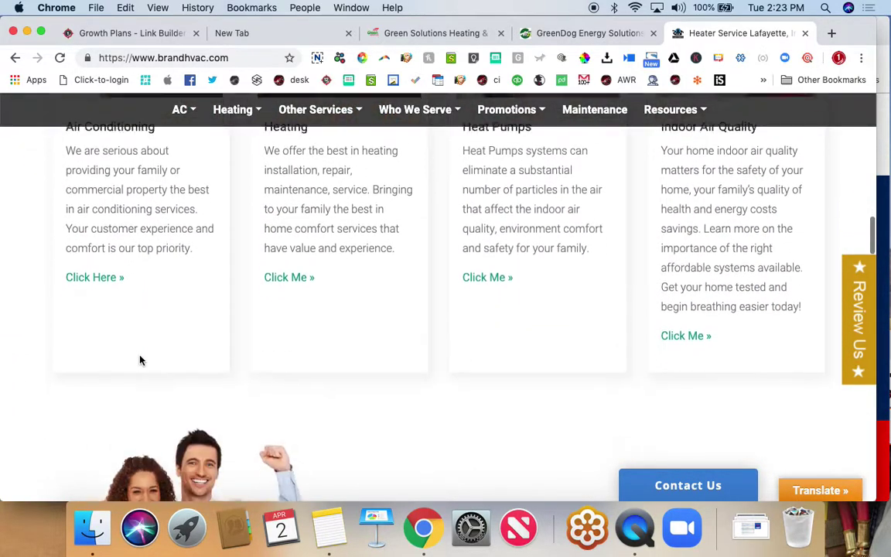
pyautogui.scroll(-15, 140, 359)
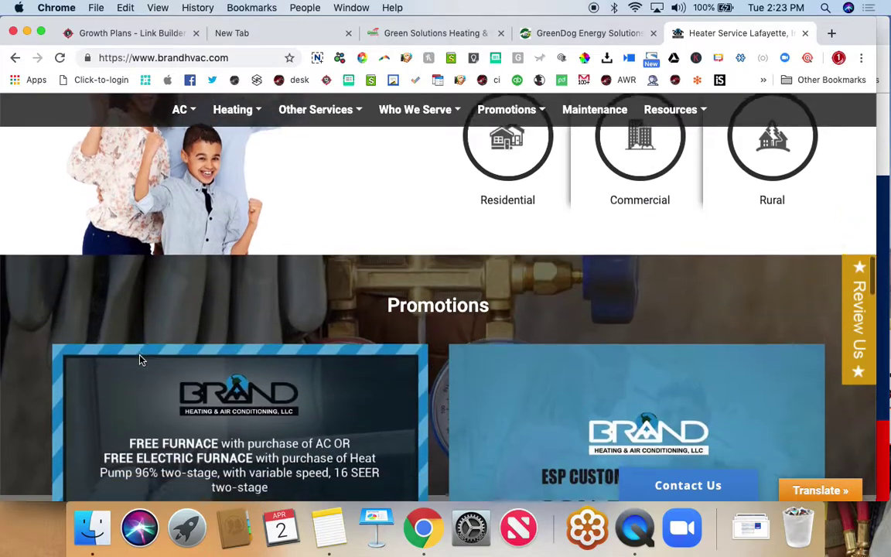
pyautogui.scroll(-10, 140, 360)
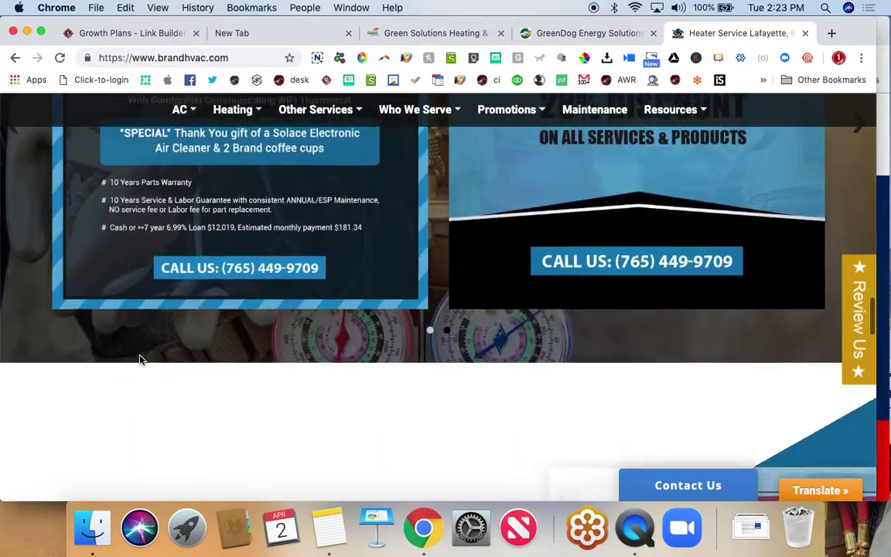
pyautogui.scroll(-14, 140, 360)
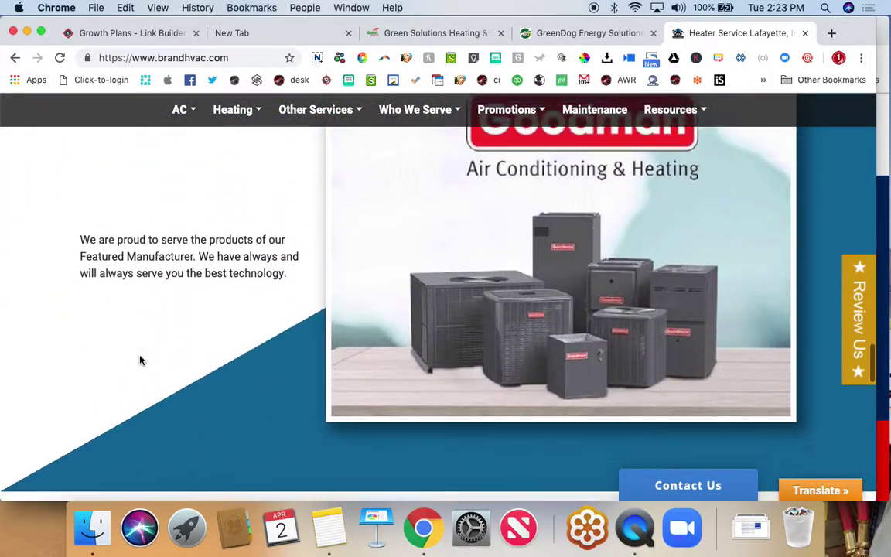
pyautogui.scroll(-13, 140, 360)
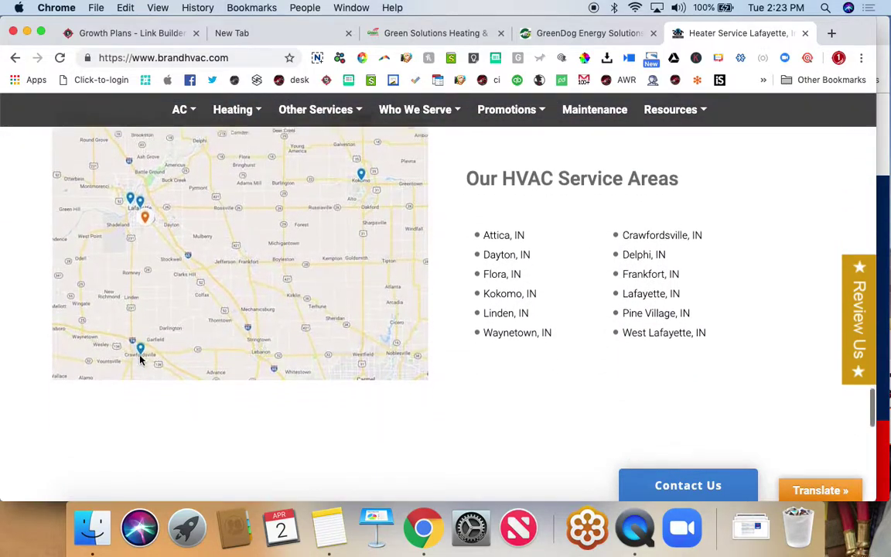
pyautogui.scroll(-20, 140, 360)
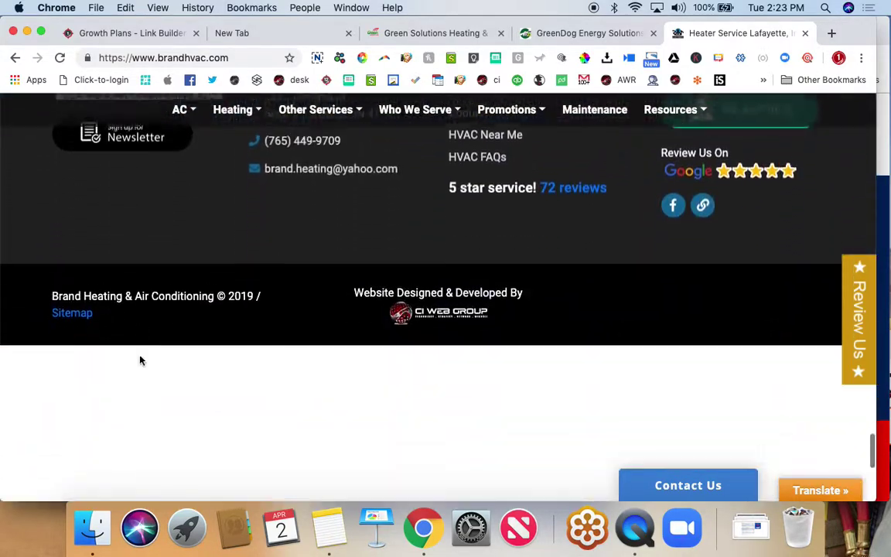
pyautogui.scroll(20, 140, 359)
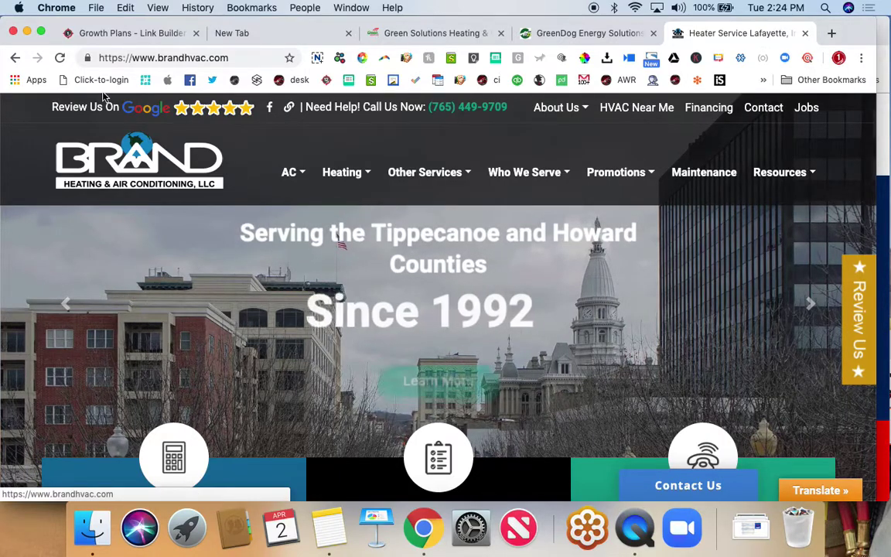
# - Check Brand's 4.9-star Google reviews and its service menus, then return to the Growth Plans tab
pyautogui.click(183, 107)
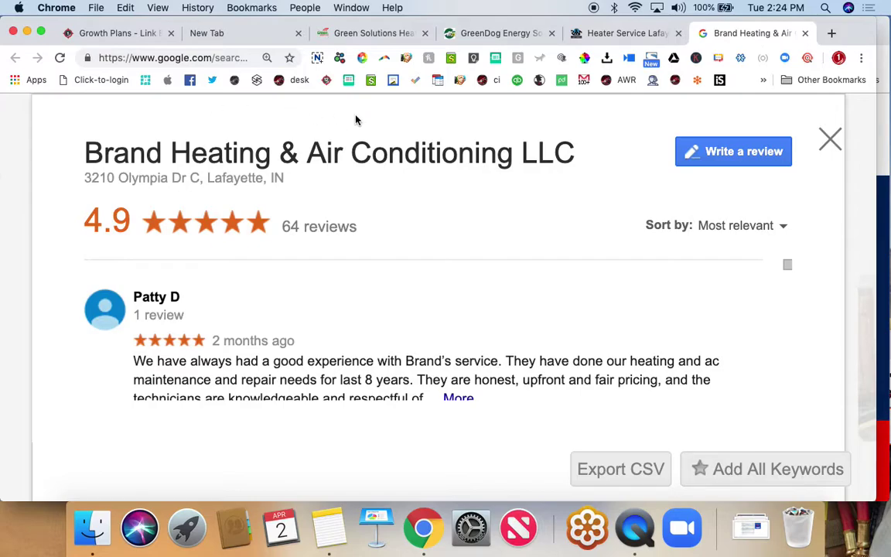
pyautogui.click(603, 35)
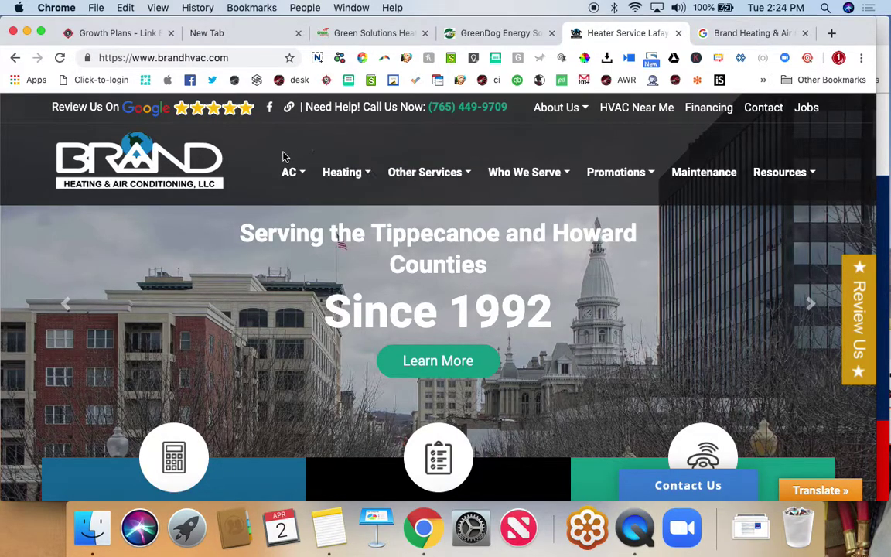
pyautogui.moveTo(293, 172)
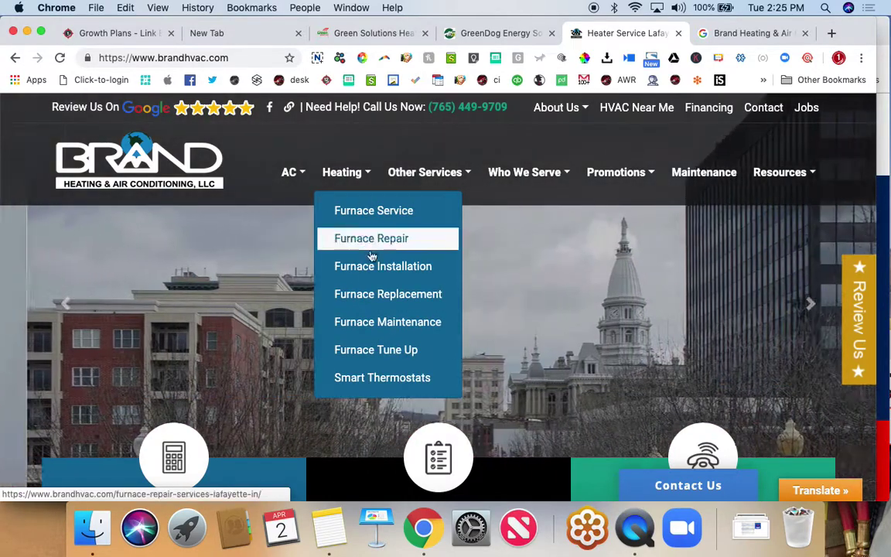
pyautogui.moveTo(416, 183)
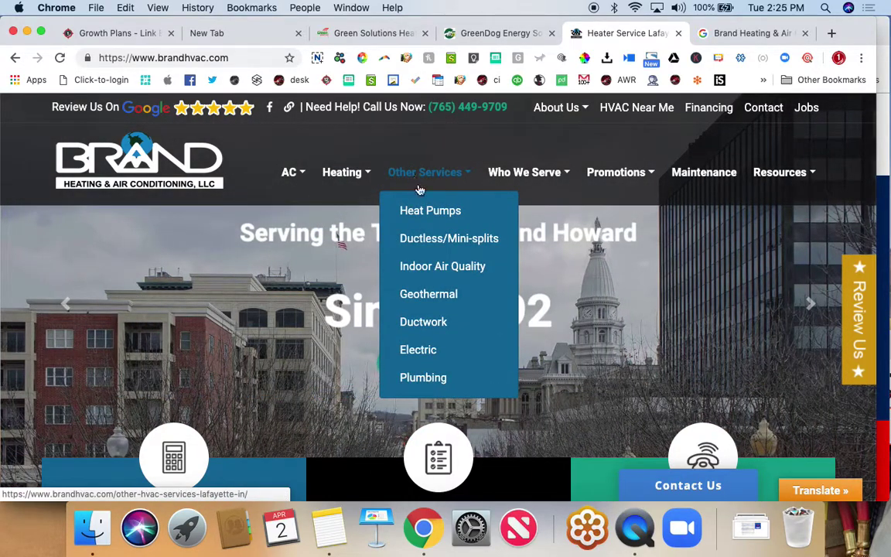
pyautogui.moveTo(513, 184)
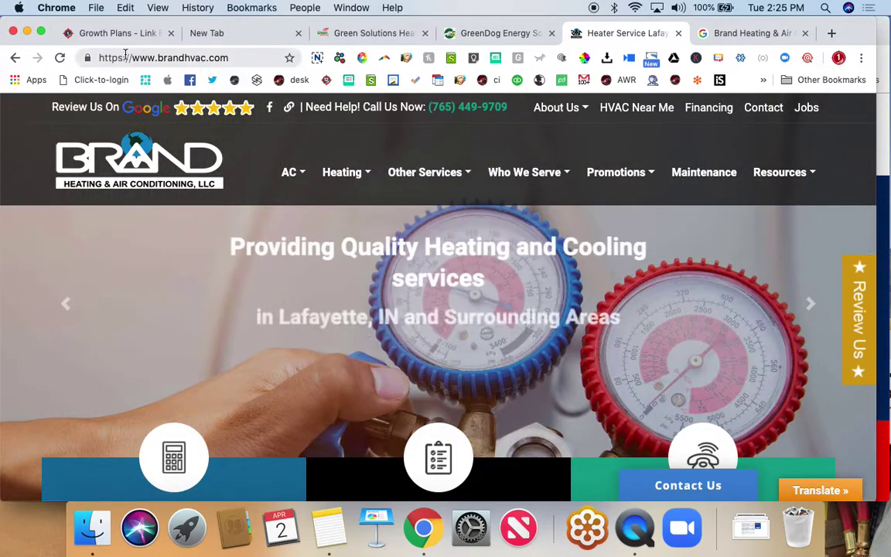
pyautogui.click(90, 33)
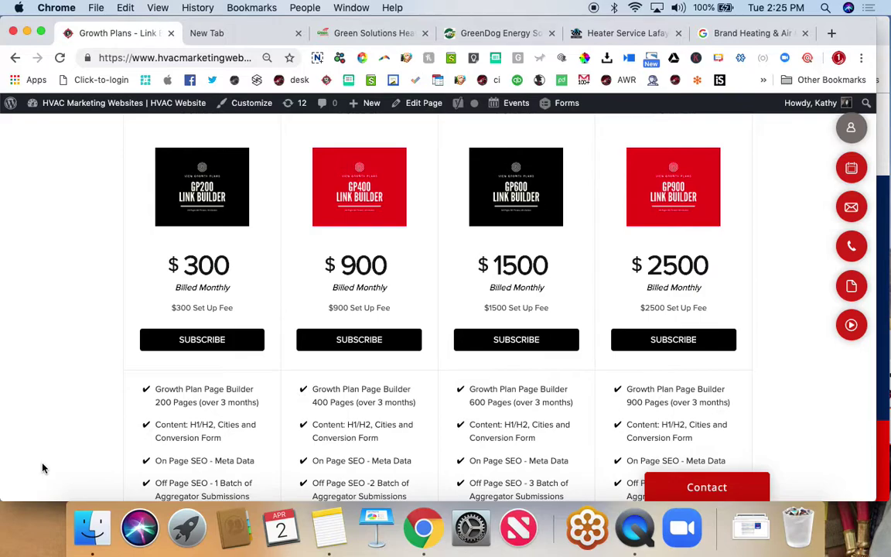
# - Reload the Growth Plans – Link Builder page listing GP200–GP900 at $300–$2500 monthly
pyautogui.scroll(3, 42, 468)
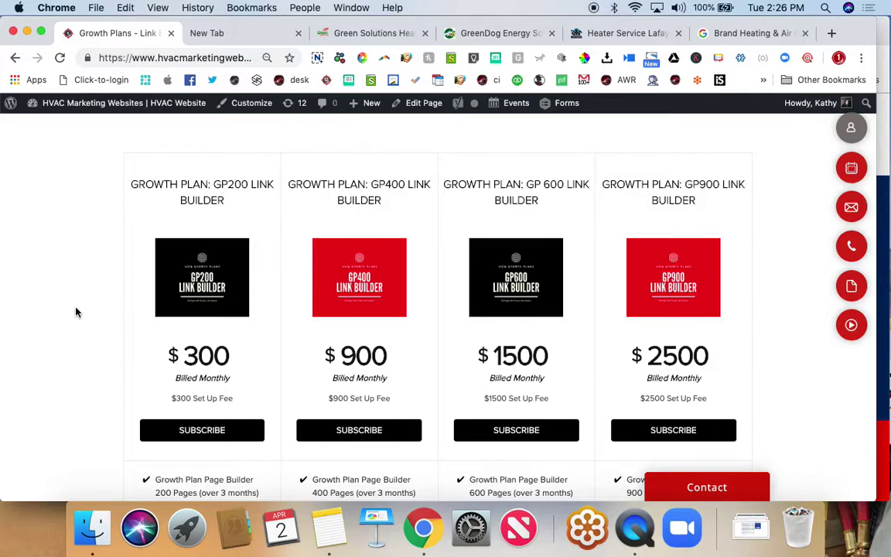
pyautogui.press('super+r')
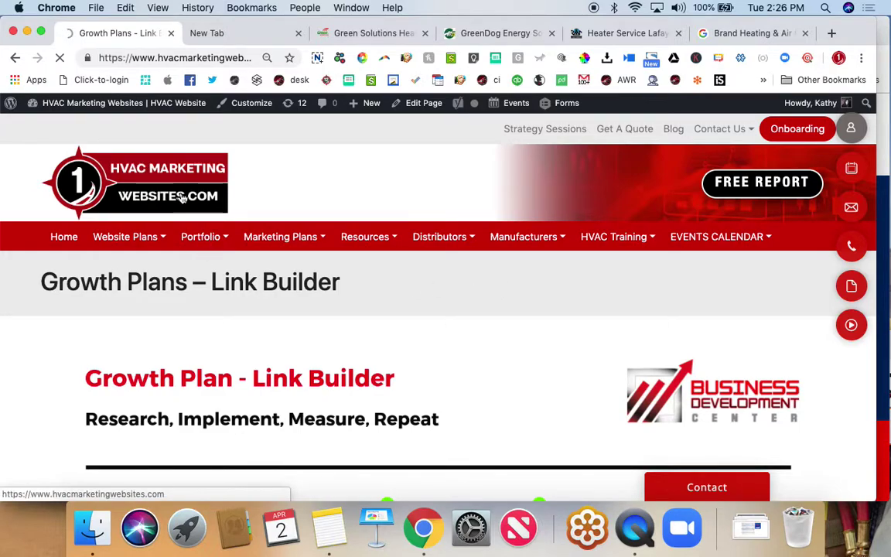
# - Return to the HVAC Marketing Websites homepage and show tiles from Branding & Website to Search Engine Optimization
pyautogui.click(172, 193)
pyautogui.scroll(-3, 320, 213)
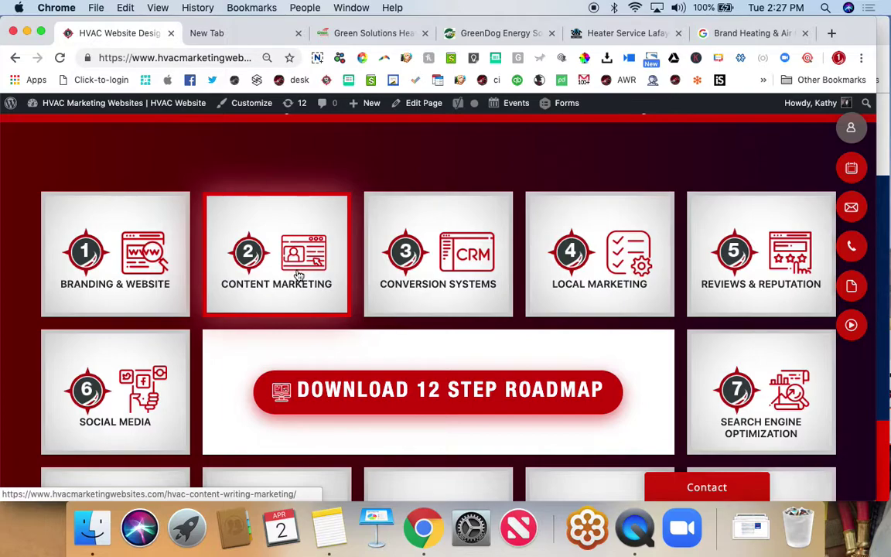
# - Open Step 3: Conversion Systems in a new tab, view its plans and contact chat, then switch to Brand Heating
pyautogui.click(437, 292)
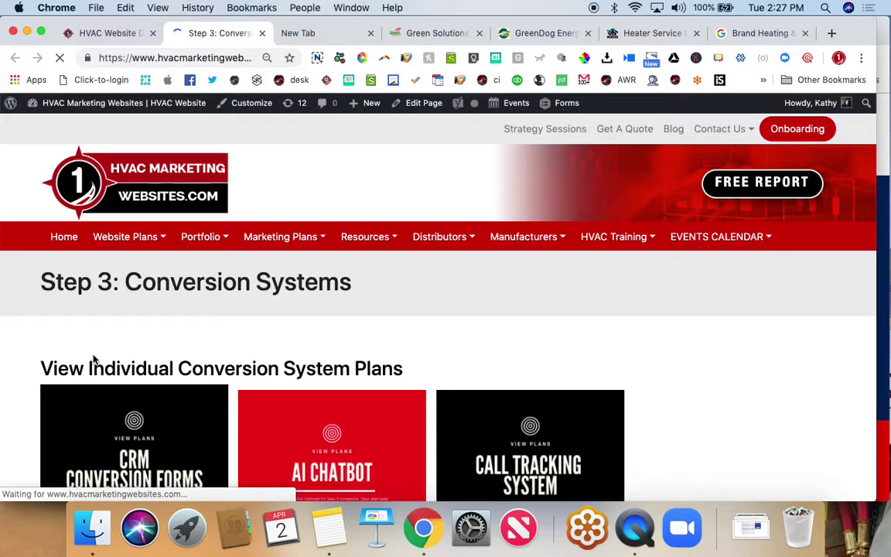
pyautogui.scroll(-3, 94, 360)
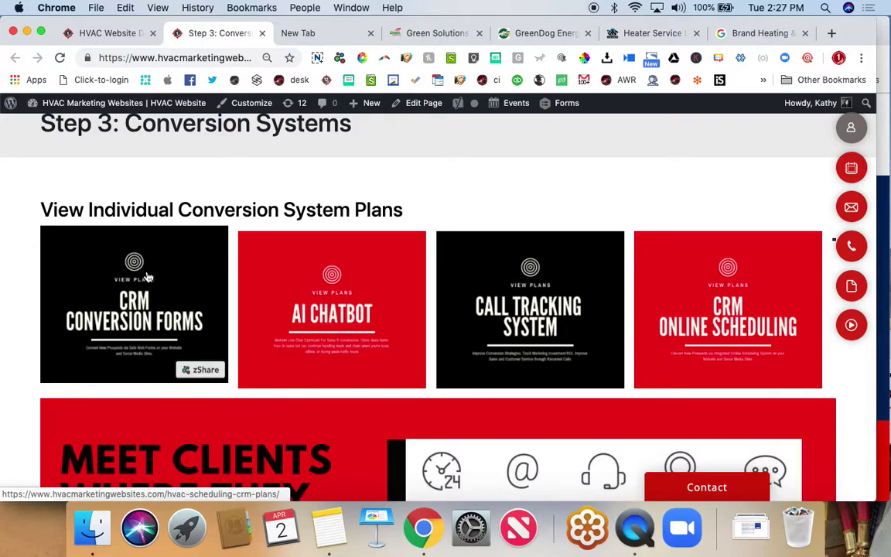
pyautogui.click(715, 485)
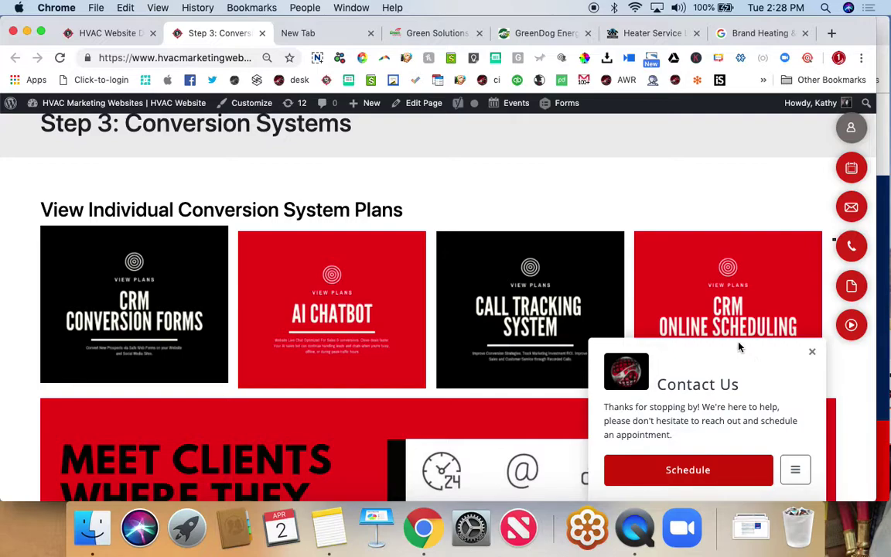
pyautogui.click(650, 33)
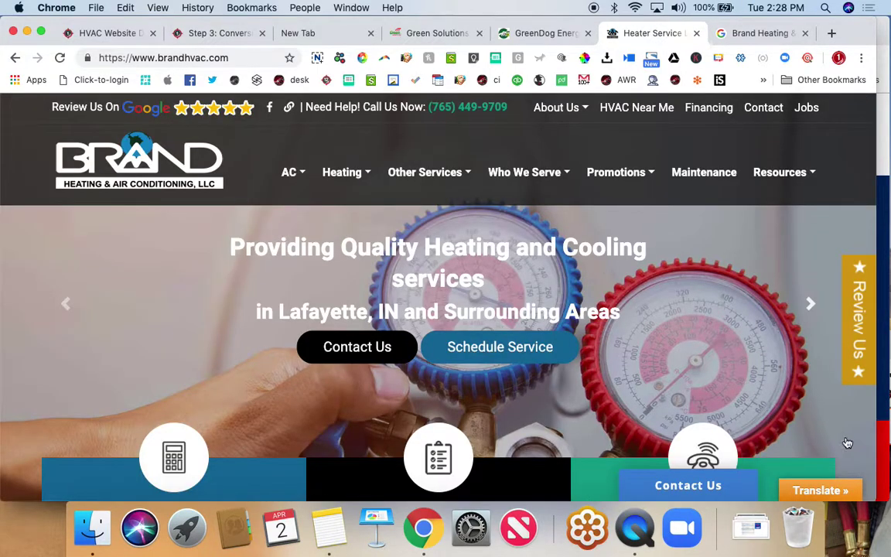
# - Preview and close Brand Heating's Contact Us request form, then go back to the Step 3 page
pyautogui.click(687, 485)
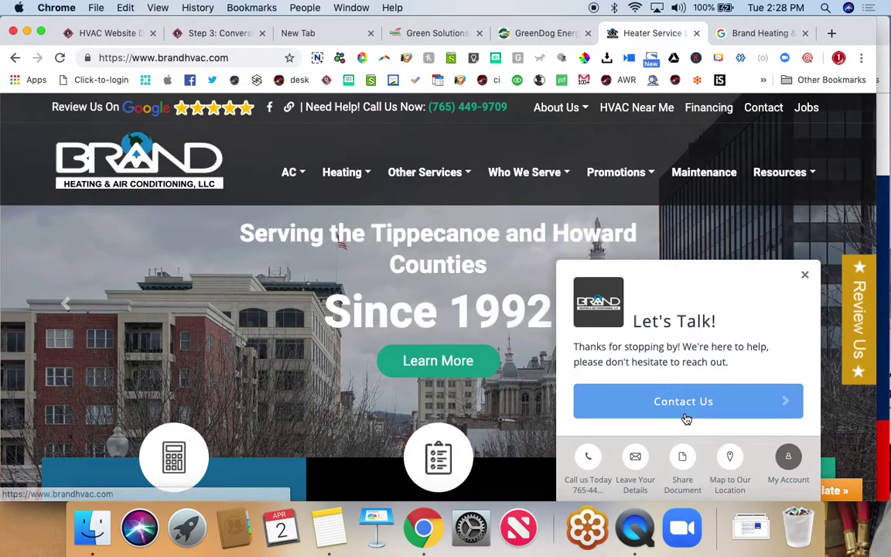
pyautogui.click(686, 414)
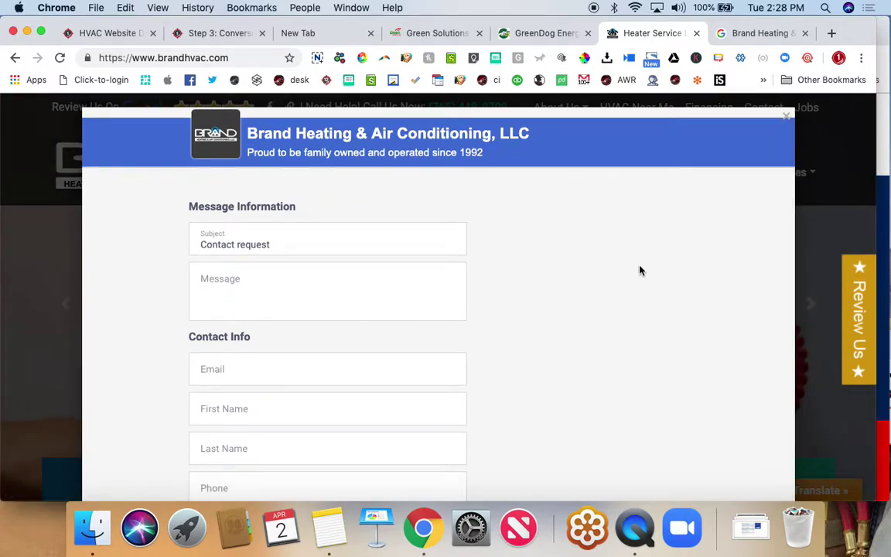
pyautogui.click(787, 120)
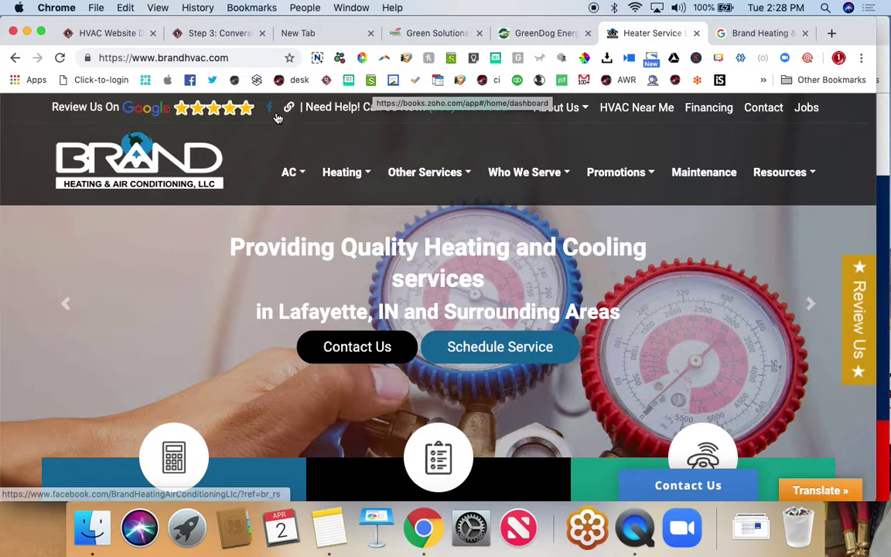
pyautogui.click(193, 34)
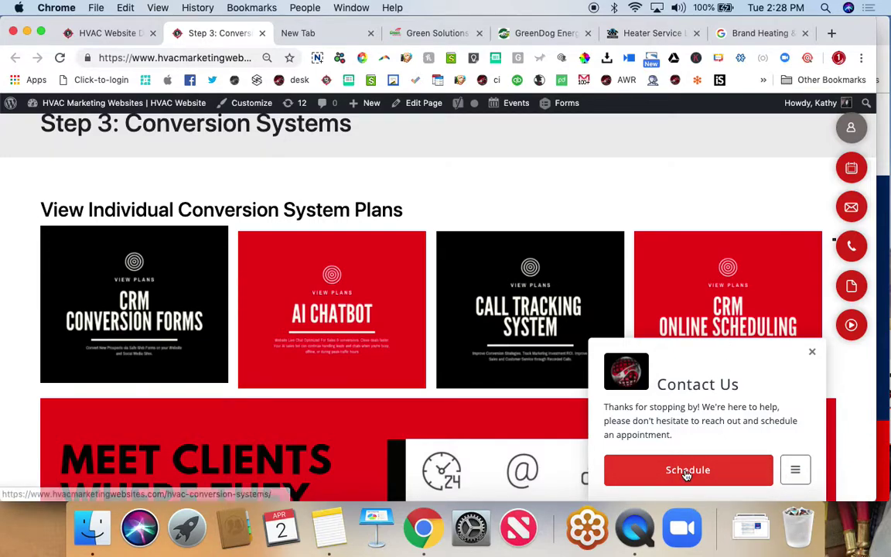
# - Try loading the Kahl AC site at kahlac.com, kalhac.com and khalac.com in a new tab
pyautogui.click(831, 34)
pyautogui.write('kl')
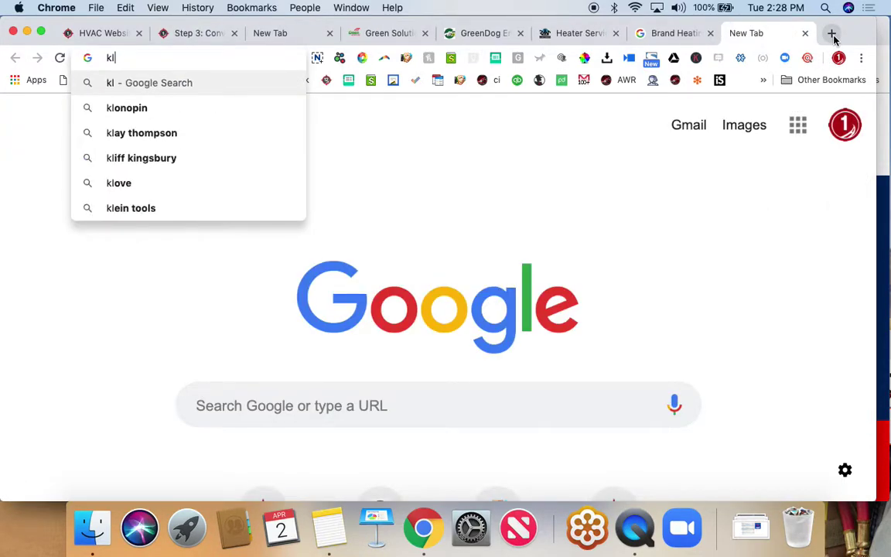
pyautogui.press('BackSpace')
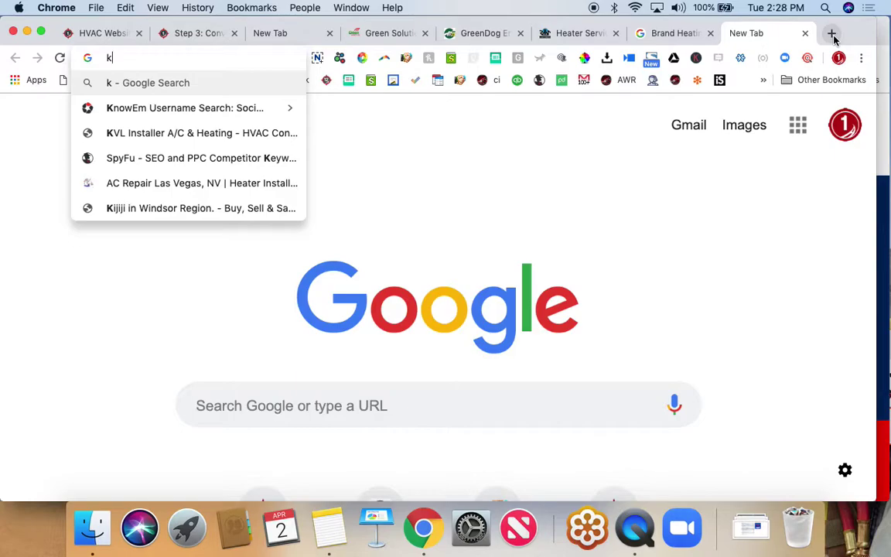
pyautogui.write('h')
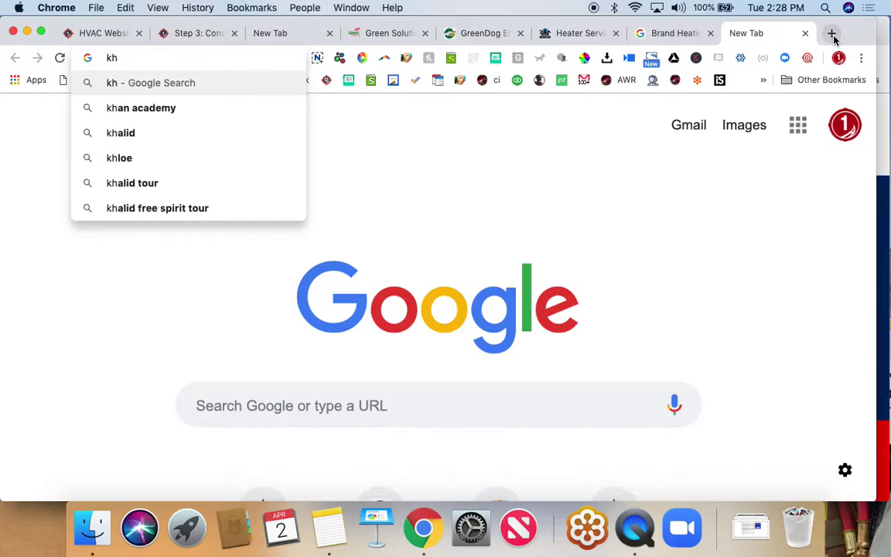
pyautogui.write('alaxc.com')
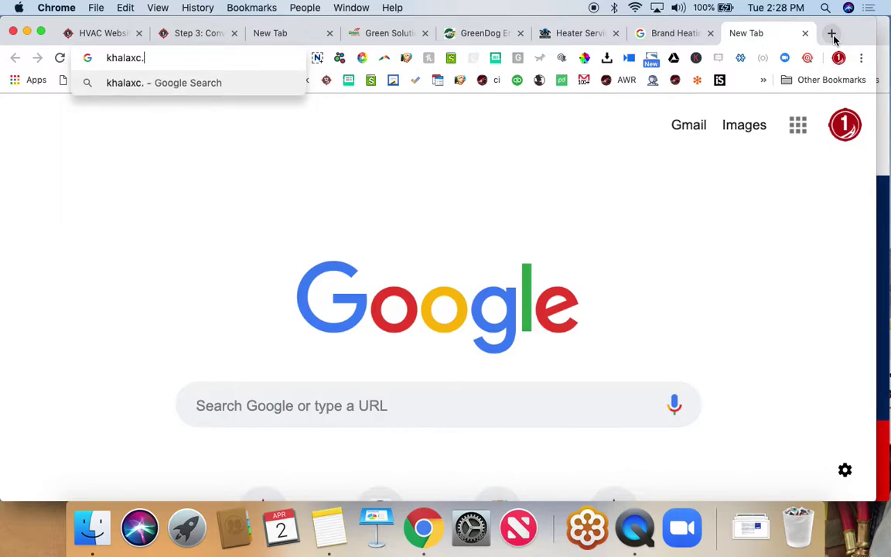
pyautogui.press('BackSpace')
pyautogui.press('BackSpace')
pyautogui.press('BackSpace')
pyautogui.press('BackSpace')
pyautogui.press('BackSpace')
pyautogui.press('BackSpace')
pyautogui.press('BackSpace')
pyautogui.press('BackSpace')
pyautogui.press('BackSpace')
pyautogui.press('BackSpace')
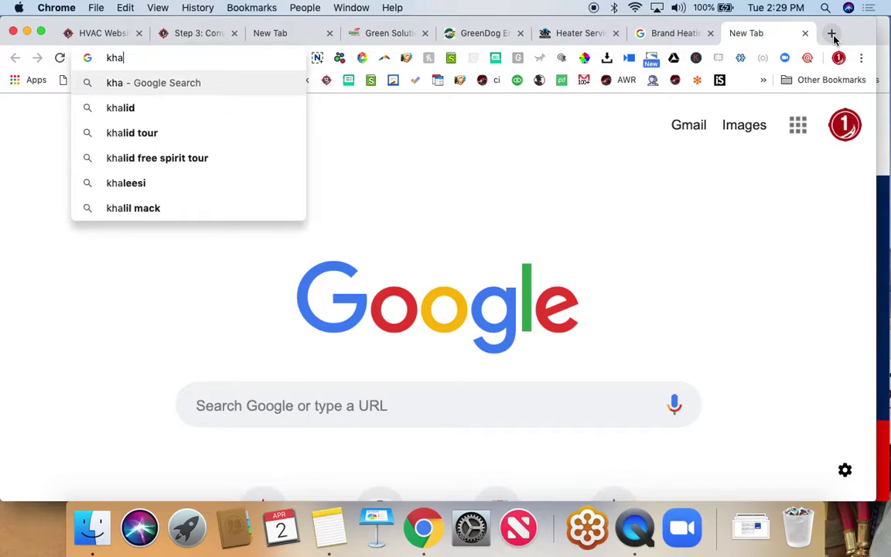
pyautogui.write('ahlac')
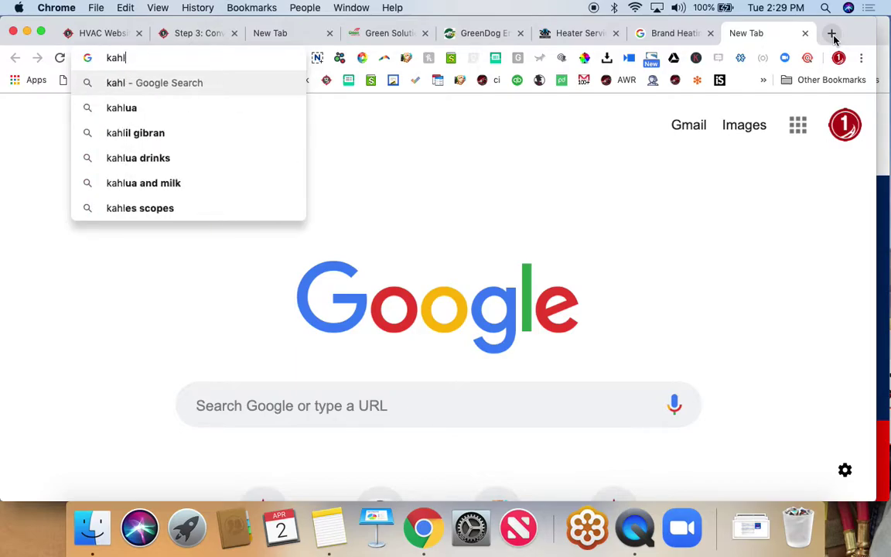
pyautogui.write('.com')
pyautogui.press('Return')
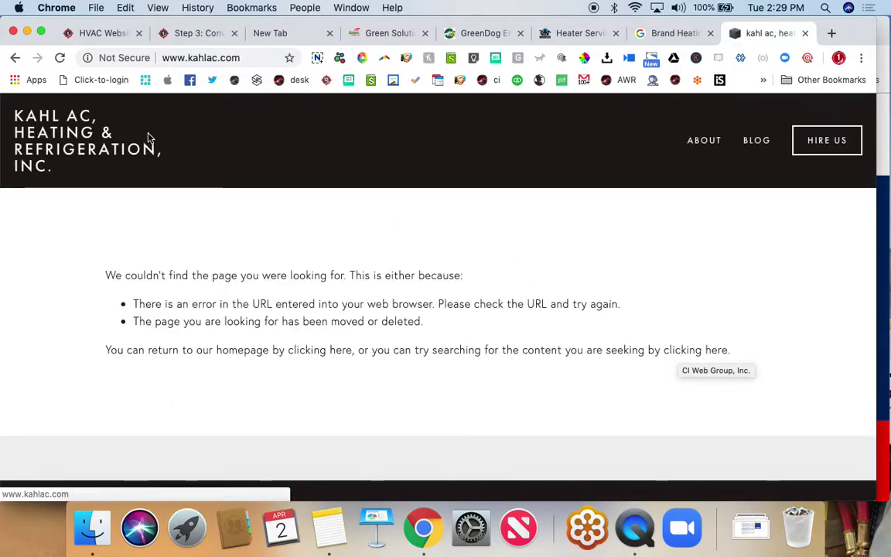
pyautogui.click(203, 57)
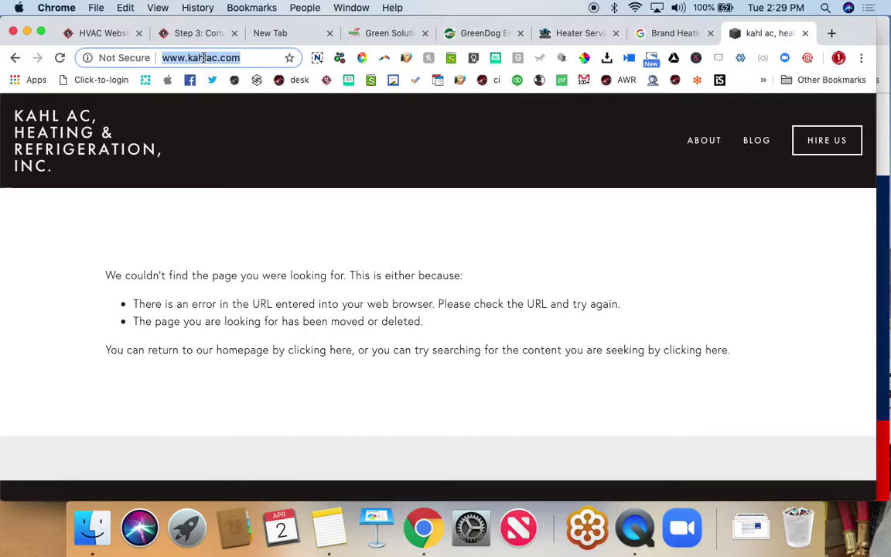
pyautogui.write('k')
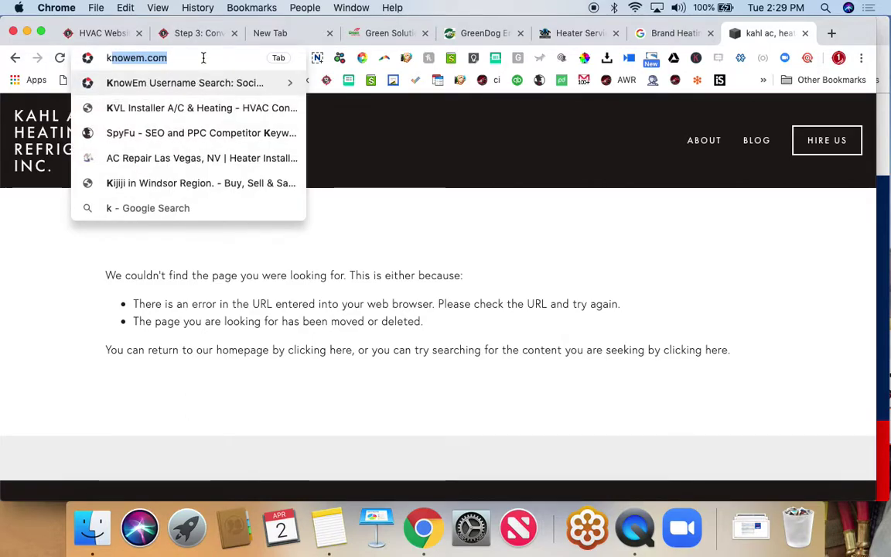
pyautogui.write('alha')
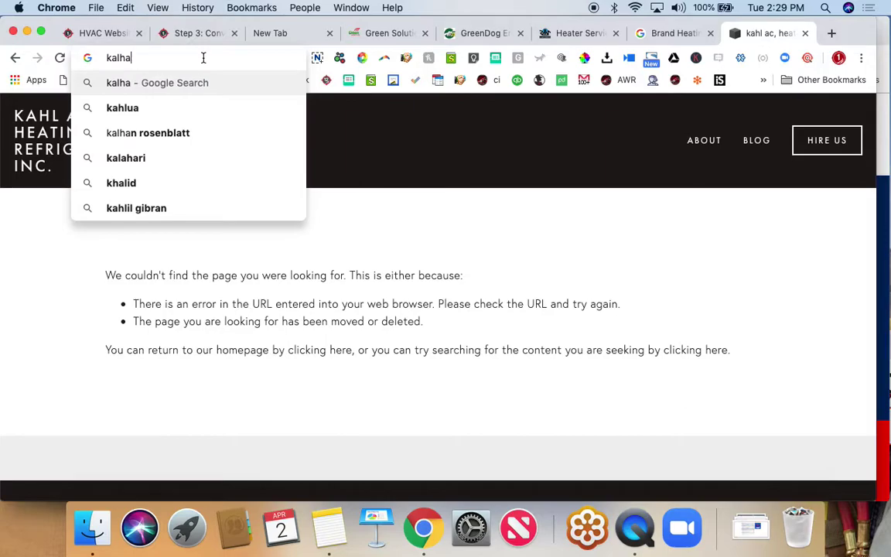
pyautogui.write('c.com')
pyautogui.press('Return')
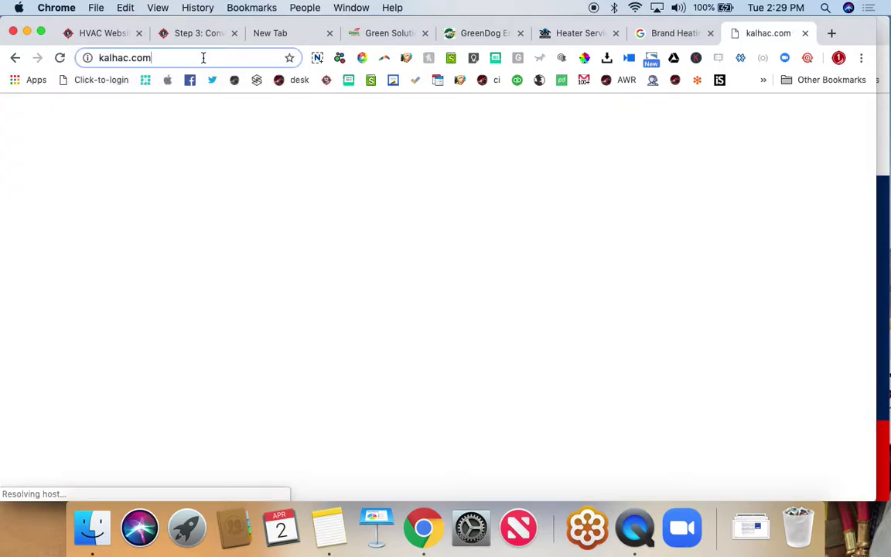
pyautogui.write('kh')
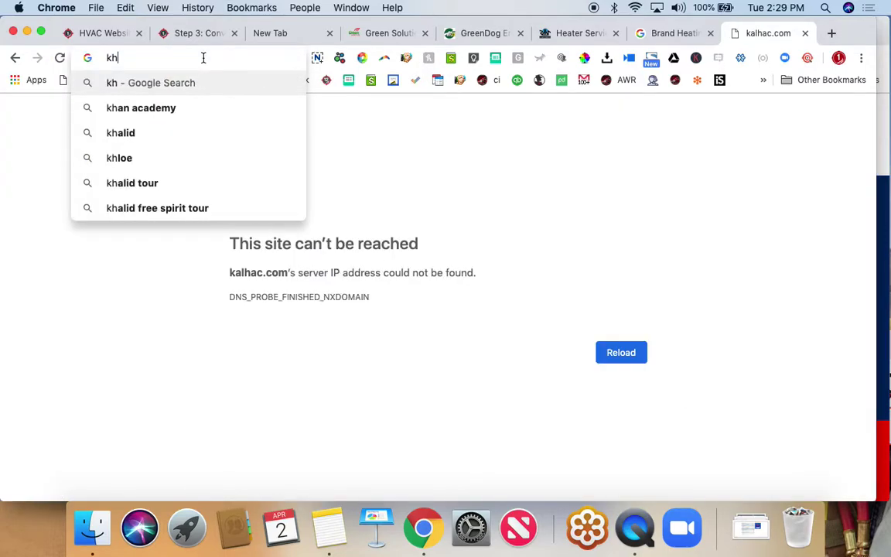
pyautogui.write('alac.com')
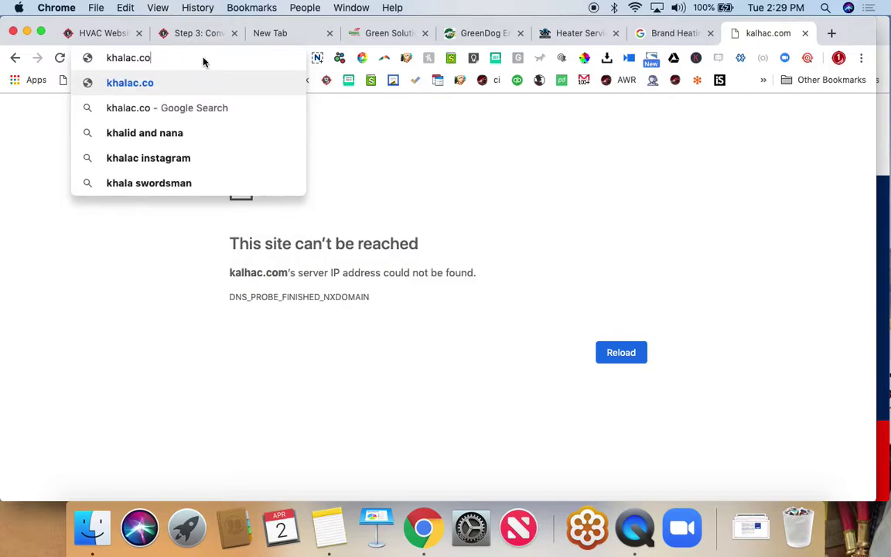
pyautogui.press('Return')
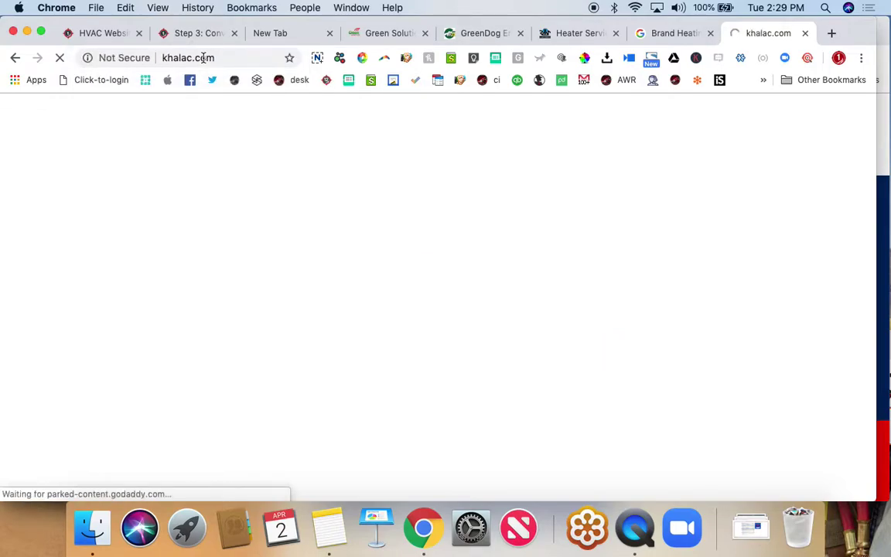
# - Search Google for kahlach and scroll to the Kahl AC, Heating & Refrigeration Facebook result
pyautogui.click(195, 58)
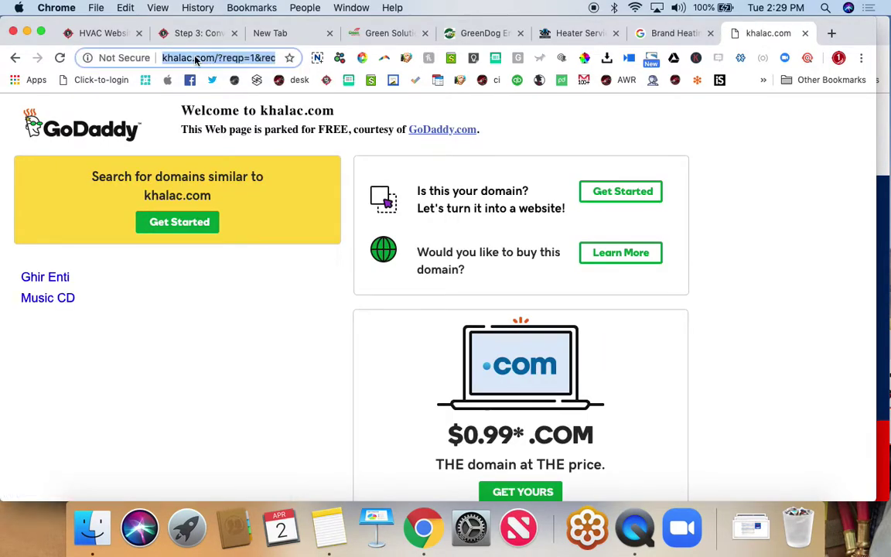
pyautogui.write('kal')
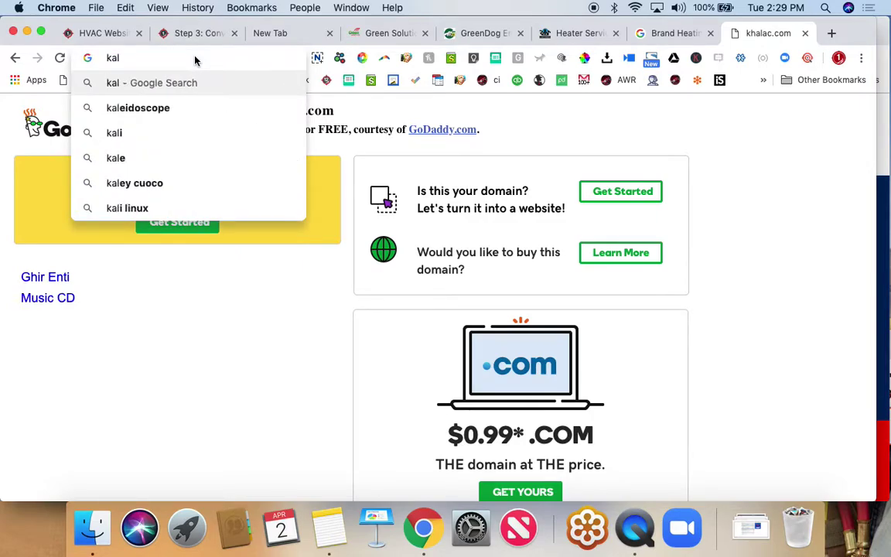
pyautogui.press('BackSpace')
pyautogui.press('BackSpace')
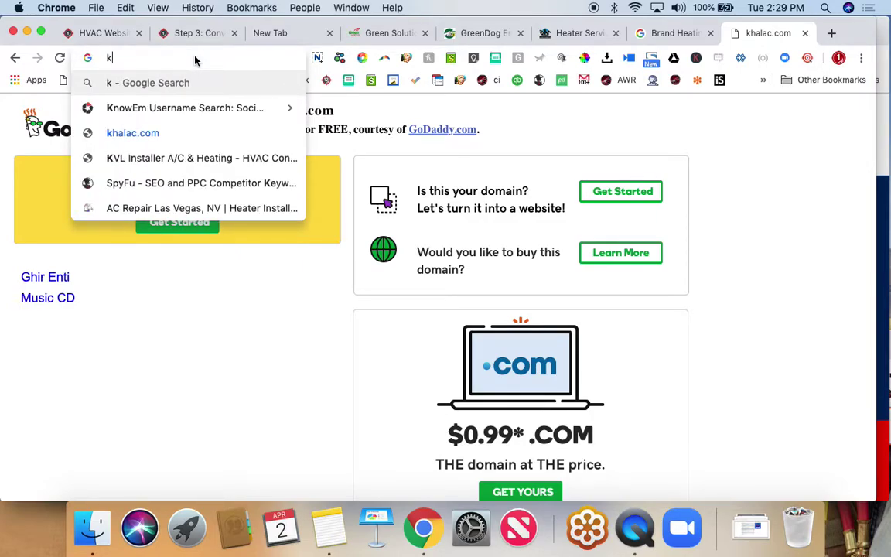
pyautogui.write('ahl')
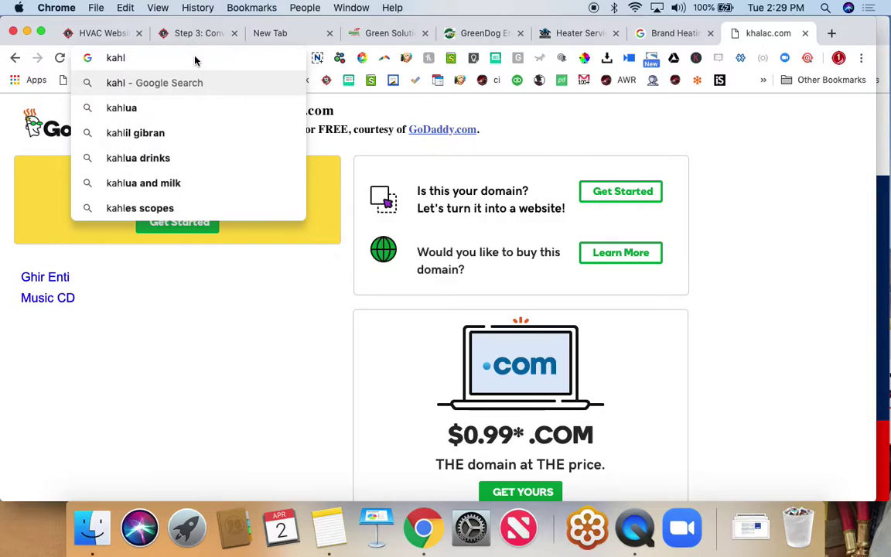
pyautogui.write('ach')
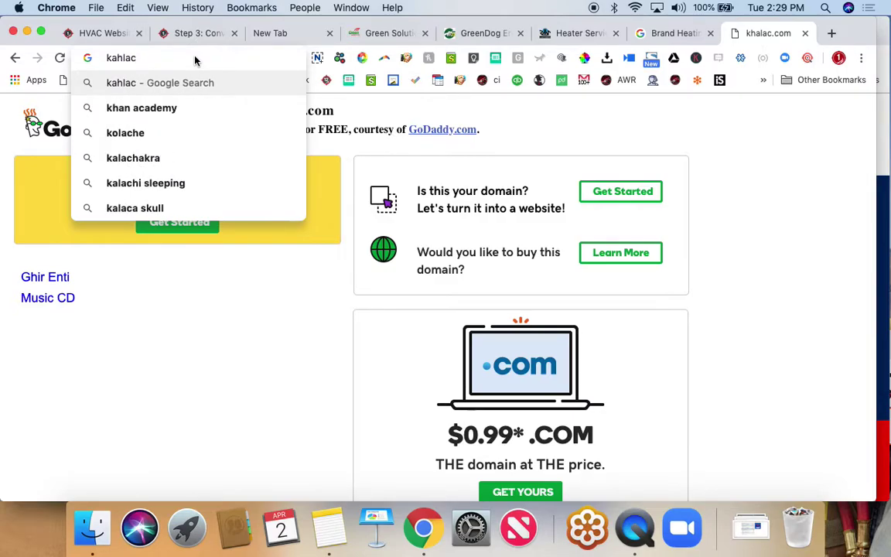
pyautogui.press('Return')
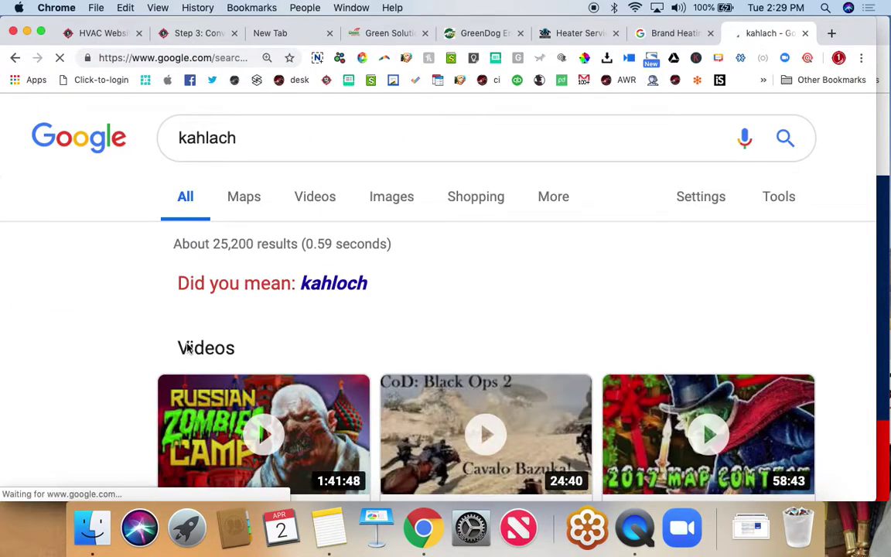
pyautogui.scroll(-5, 187, 348)
pyautogui.scroll(-10, 187, 348)
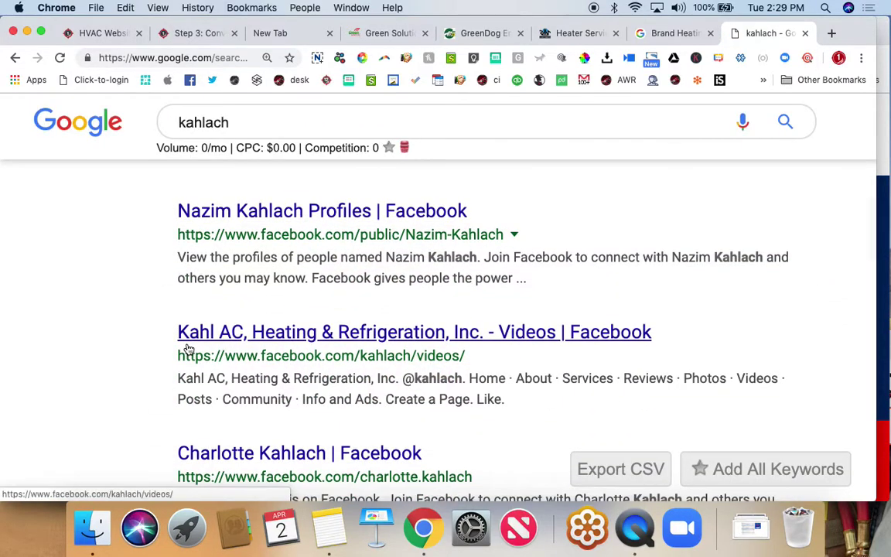
# - Open the Kahl AC site at kahlach.com and bring up its Let's Talk chat panel
pyautogui.click(304, 394)
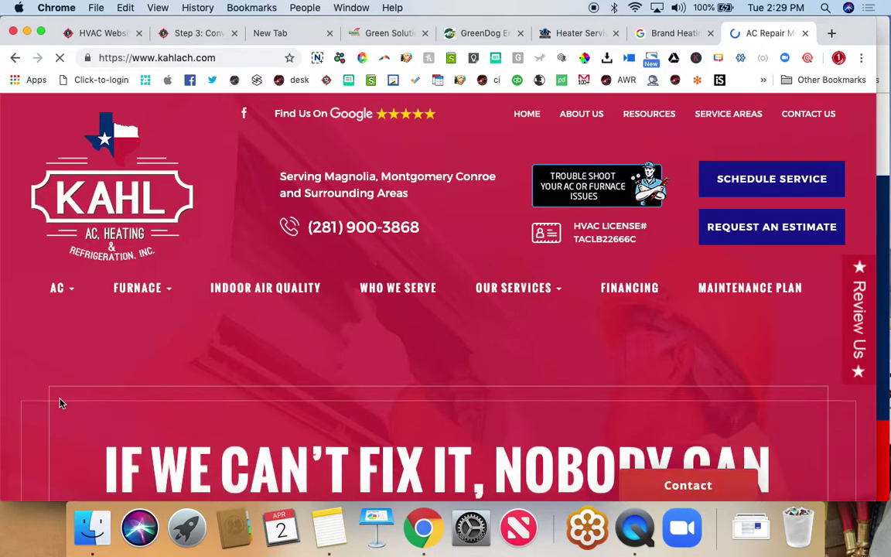
pyautogui.moveTo(747, 178); pyautogui.dragTo(762, 236)
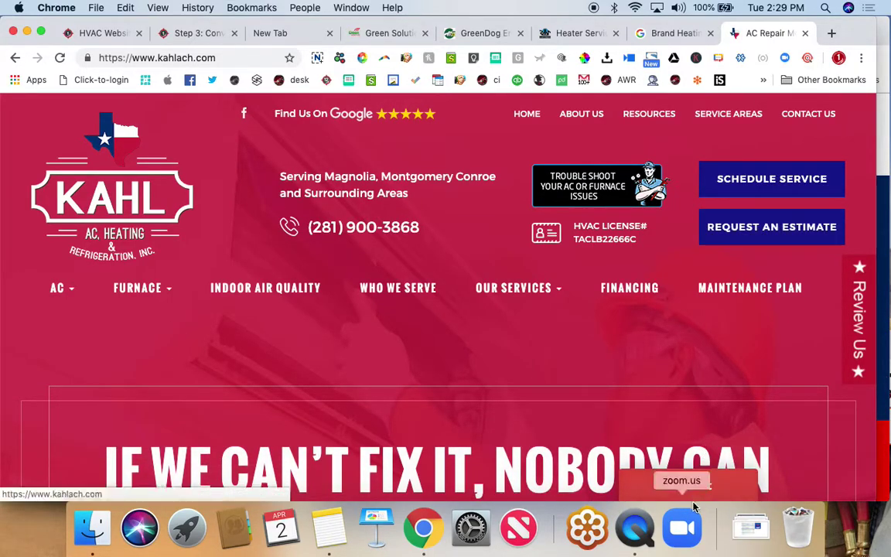
pyautogui.click(701, 485)
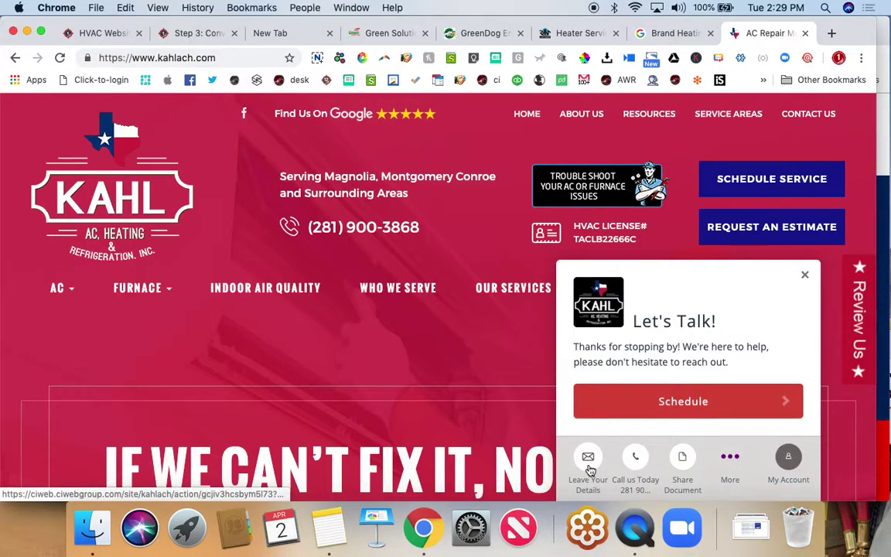
# - Request a 15-minute Quick Call with a staff member for 03:15 or 04:30 PM on Apr 02, then close the scheduler
pyautogui.click(716, 400)
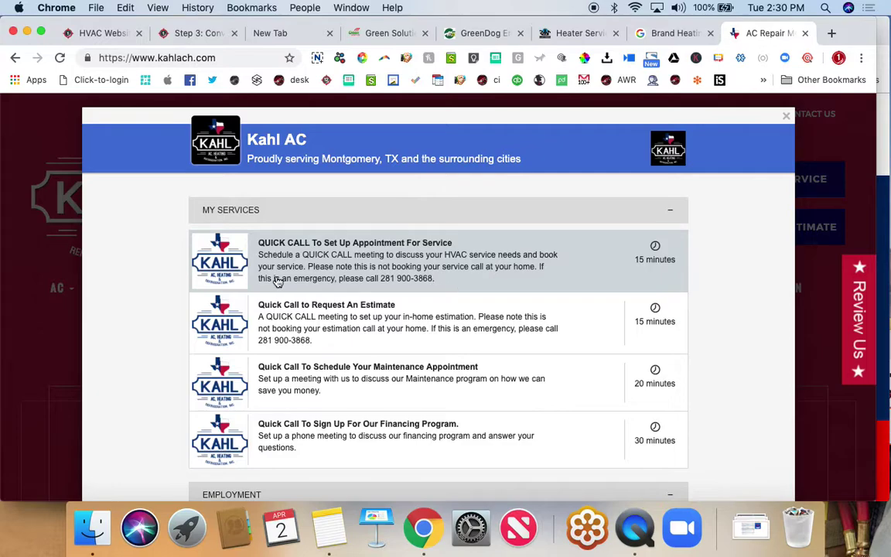
pyautogui.click(608, 278)
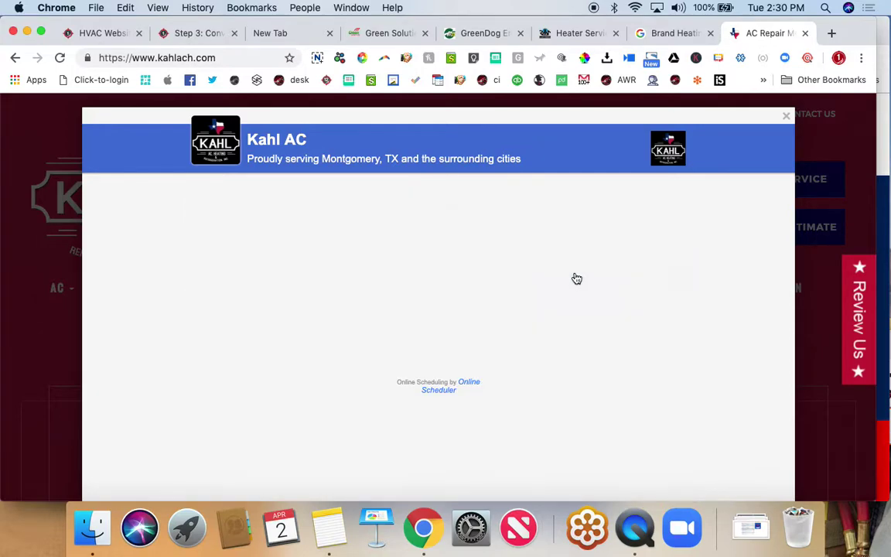
pyautogui.click(318, 321)
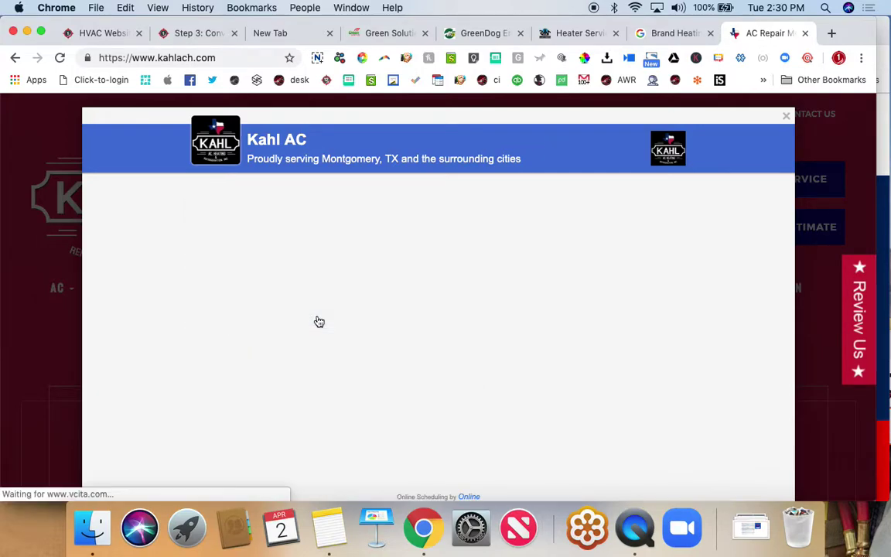
pyautogui.click(415, 298)
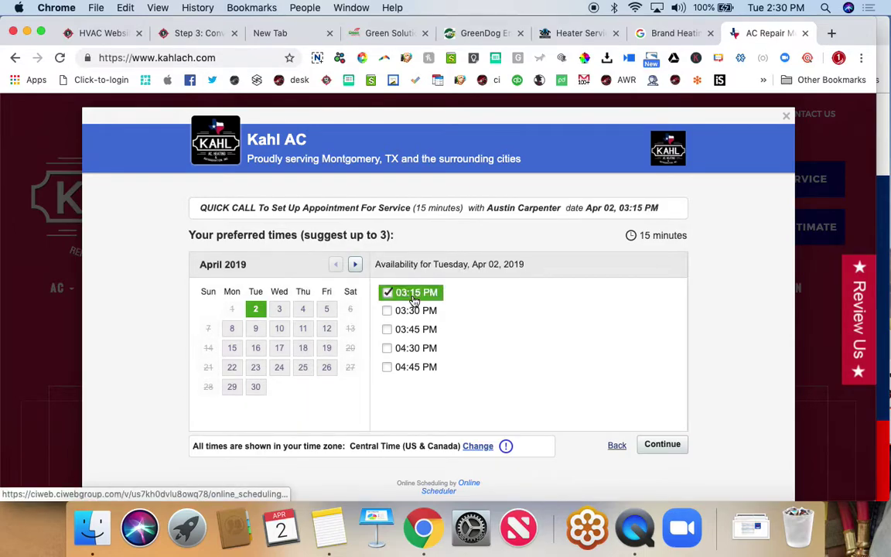
pyautogui.click(410, 349)
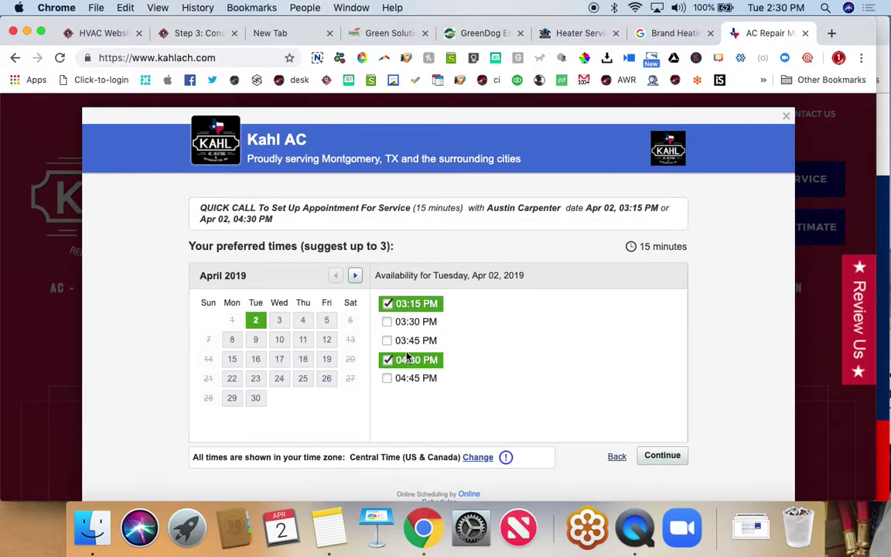
pyautogui.click(663, 455)
pyautogui.scroll(-5, 659, 457)
pyautogui.scroll(5, 660, 457)
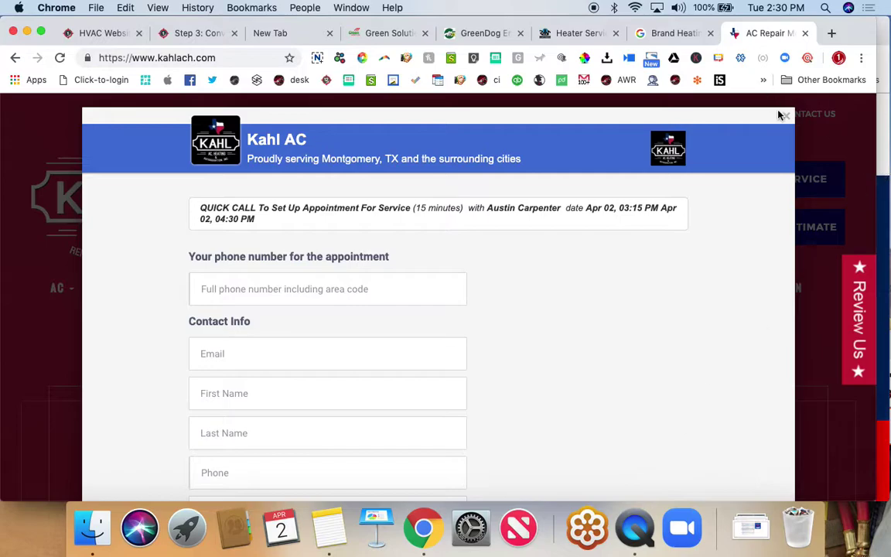
pyautogui.press('Escape')
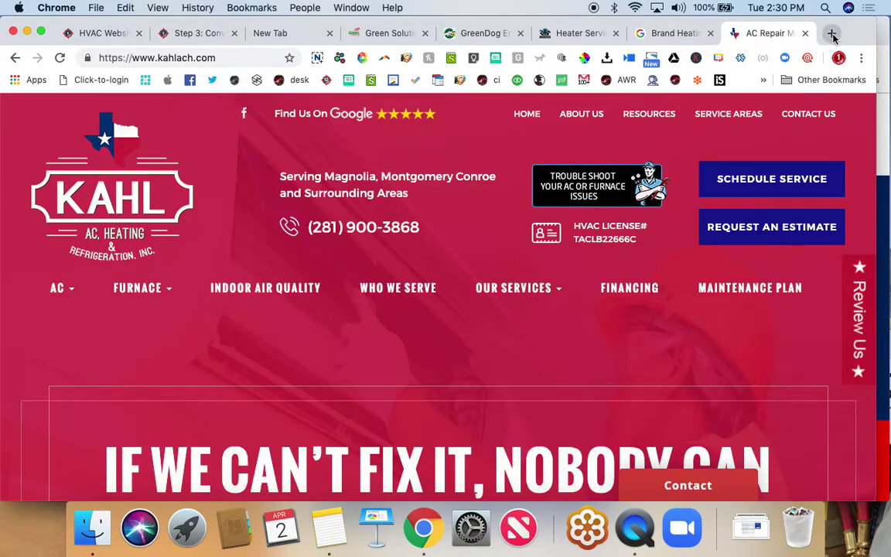
# - Load the CI Web Group vcita inbox via 'ciweb.' in a new tab and open a client's Go Live Project Review conversation
pyautogui.click(832, 33)
pyautogui.write('ciweb.')
pyautogui.press('Return')
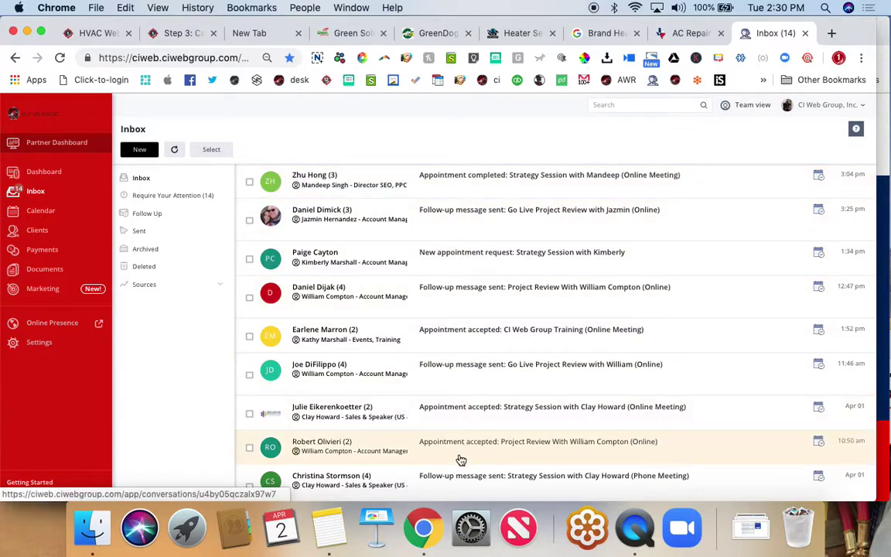
pyautogui.click(432, 230)
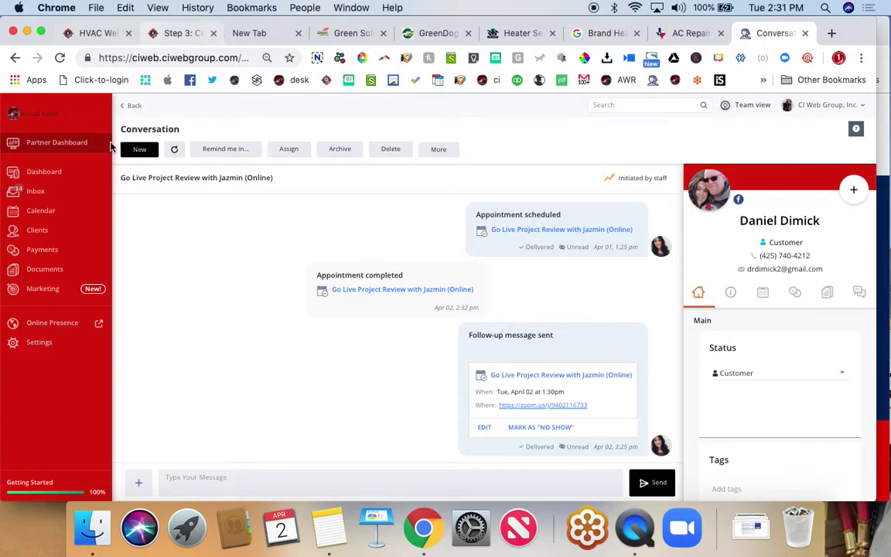
# - Show four staff members' events on the vcita team calendar
pyautogui.click(41, 212)
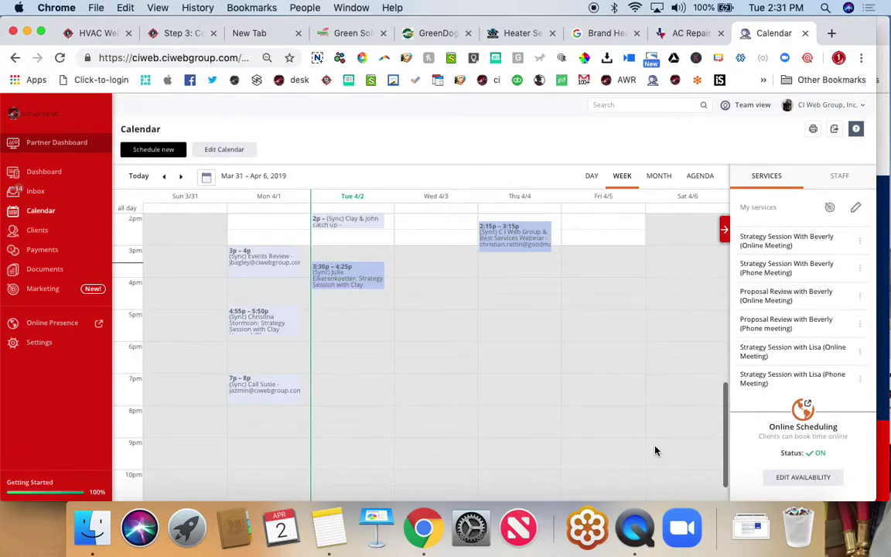
pyautogui.click(841, 177)
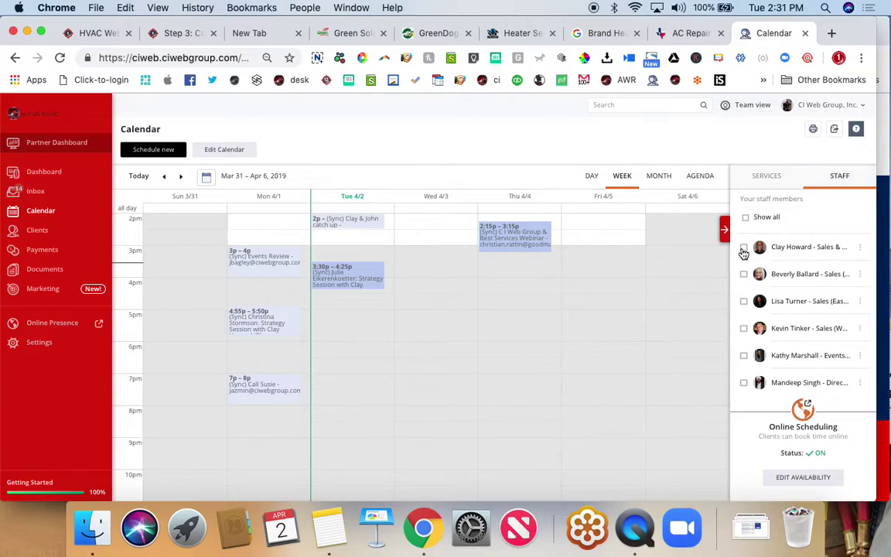
pyautogui.click(743, 248)
pyautogui.click(743, 273)
pyautogui.click(744, 302)
pyautogui.click(744, 329)
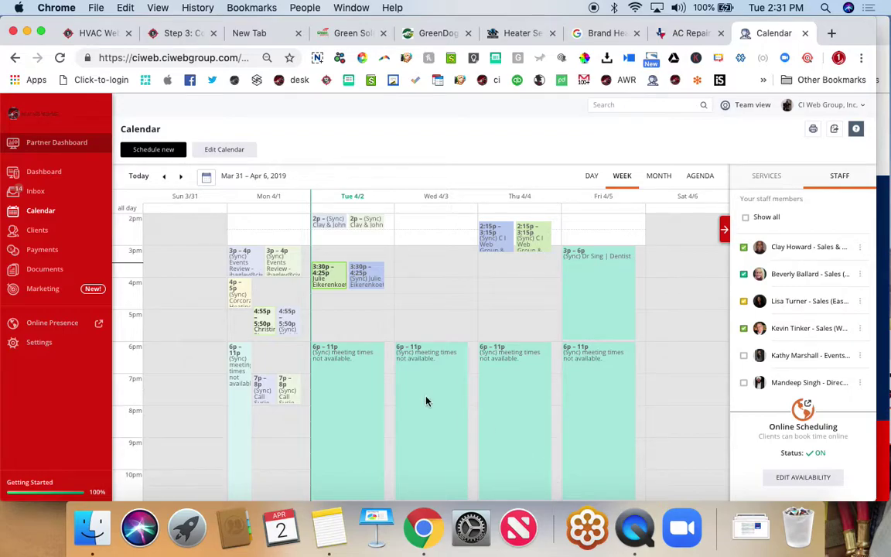
# - Browse down the Clients list and expand the Payments sub-sections in the sidebar
pyautogui.click(36, 235)
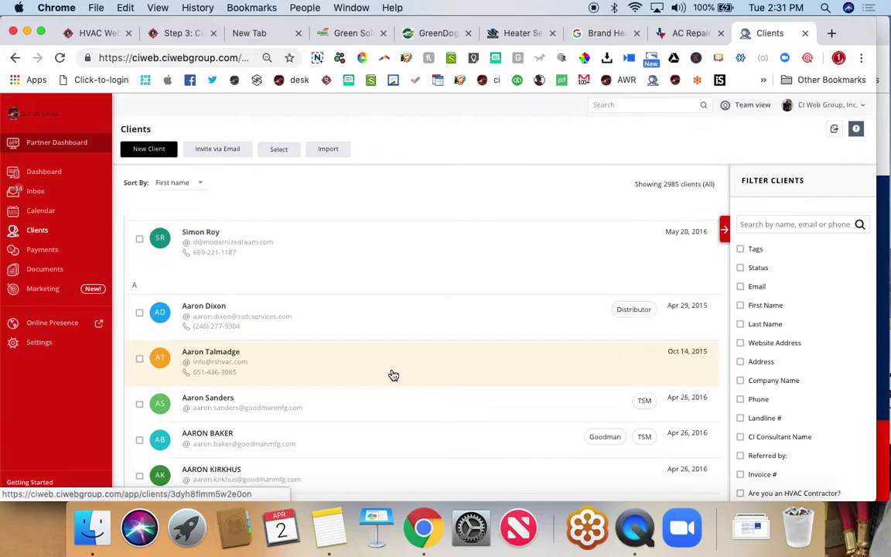
pyautogui.scroll(-10, 391, 372)
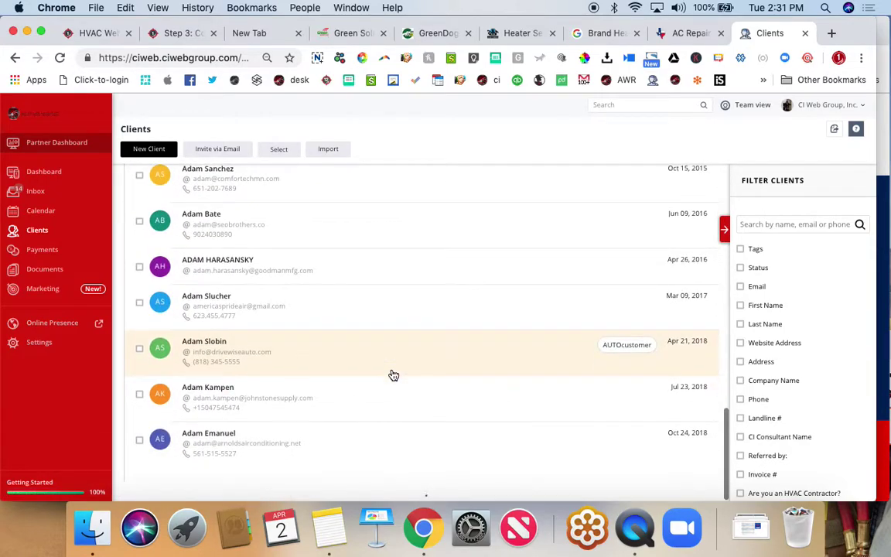
pyautogui.scroll(-3, 393, 375)
pyautogui.scroll(-15, 393, 375)
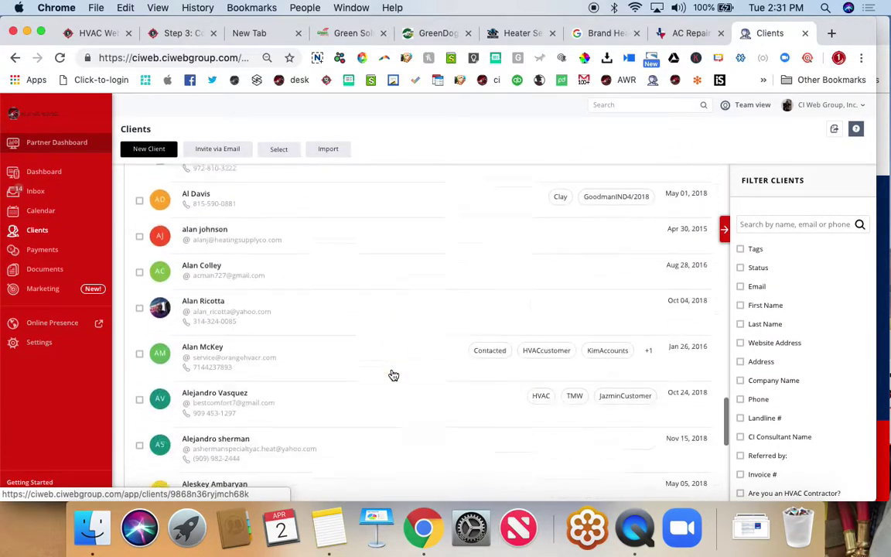
pyautogui.scroll(-8, 392, 374)
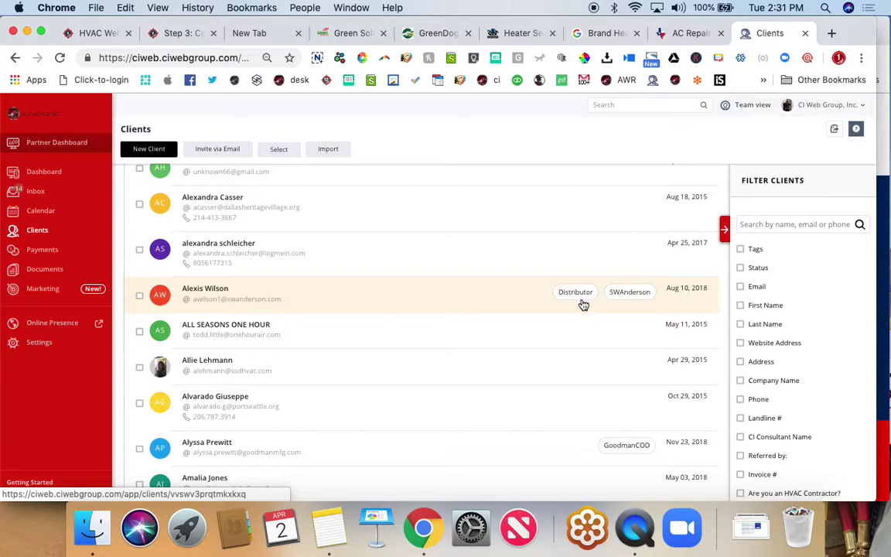
pyautogui.click(40, 256)
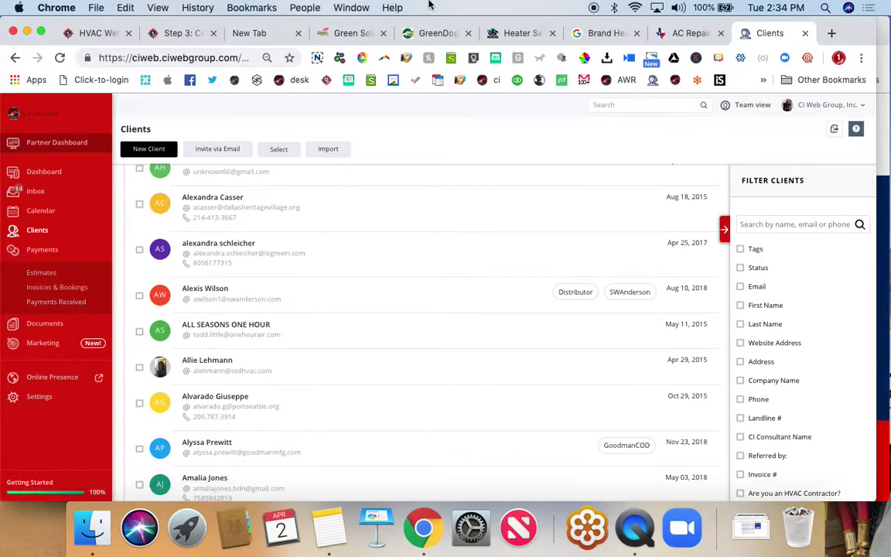
# - Load the QuickBooks Online Intuit sign-in page in a new tab, then return to the vcita Clients list
pyautogui.click(831, 34)
pyautogui.write('qui')
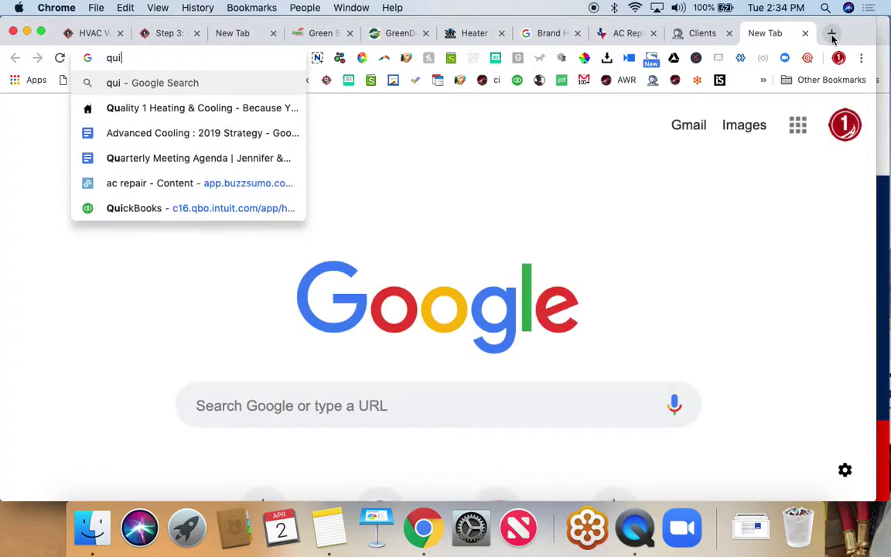
pyautogui.write('c')
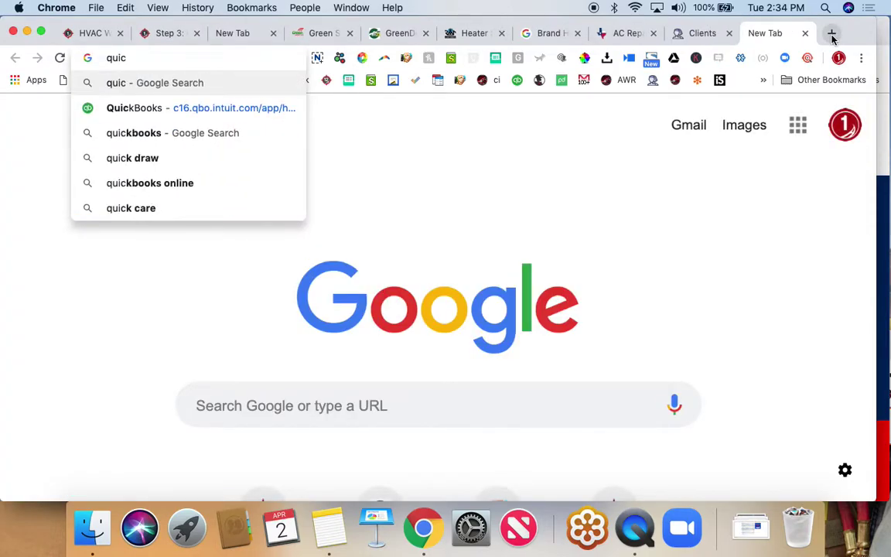
pyautogui.click(156, 110)
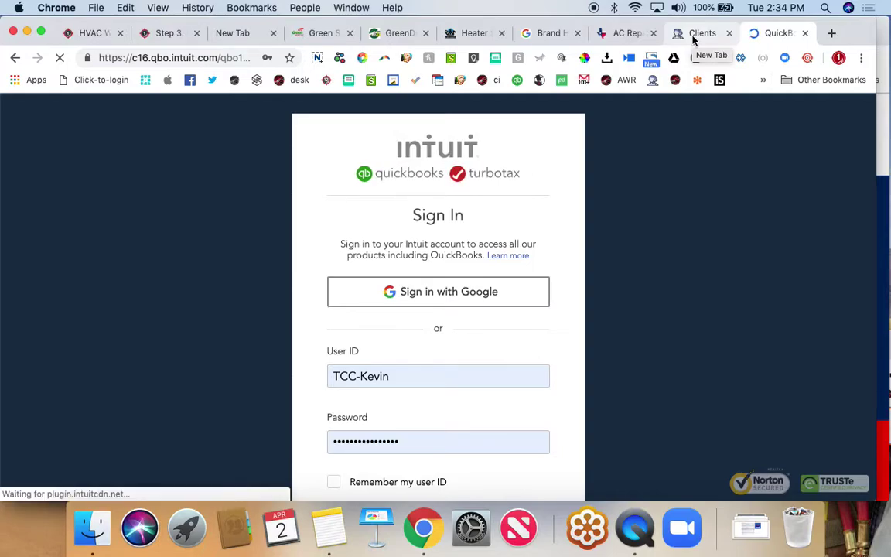
pyautogui.click(696, 33)
# - Close the QuickBooks tab, show vcita's Documents page, and return to the Kahl AC homepage
pyautogui.click(806, 33)
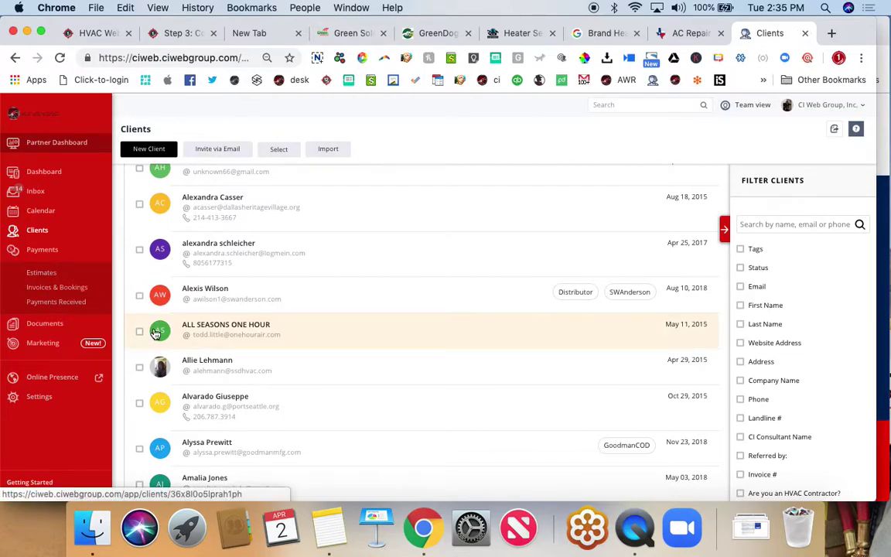
pyautogui.click(29, 328)
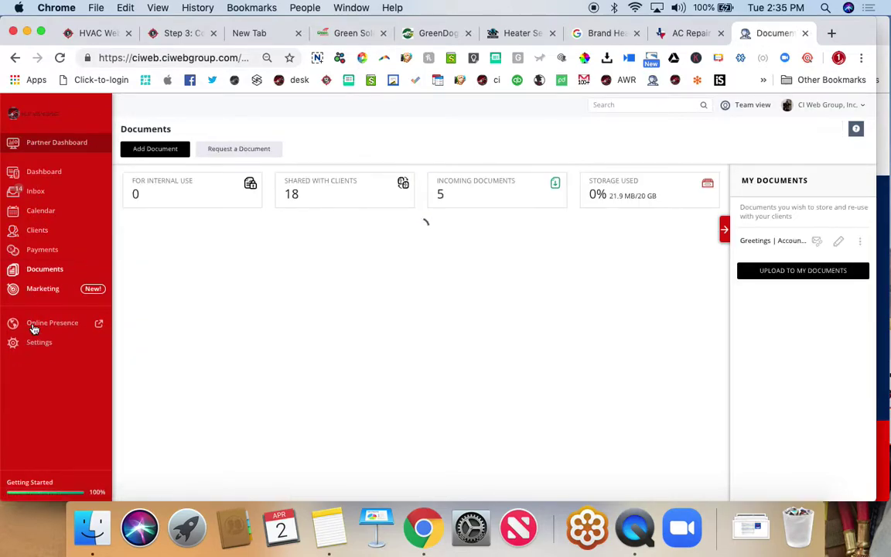
pyautogui.click(683, 32)
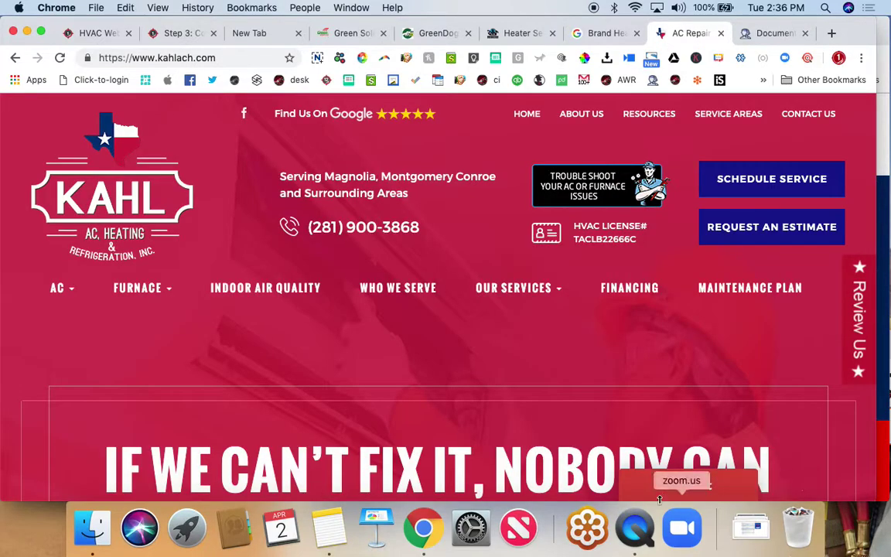
# - Preview the Let's Talk widget's My Account email login, then return to the Step 3: Conversion Systems page
pyautogui.click(695, 484)
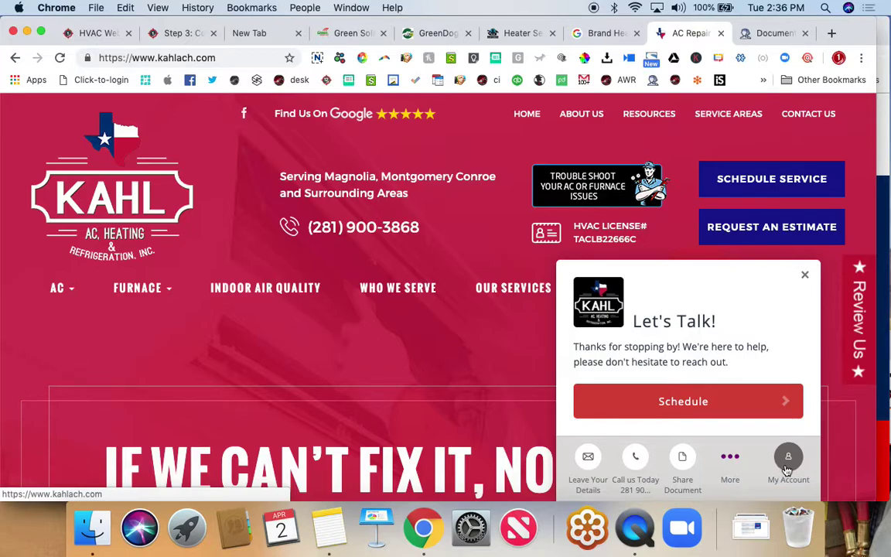
pyautogui.click(787, 468)
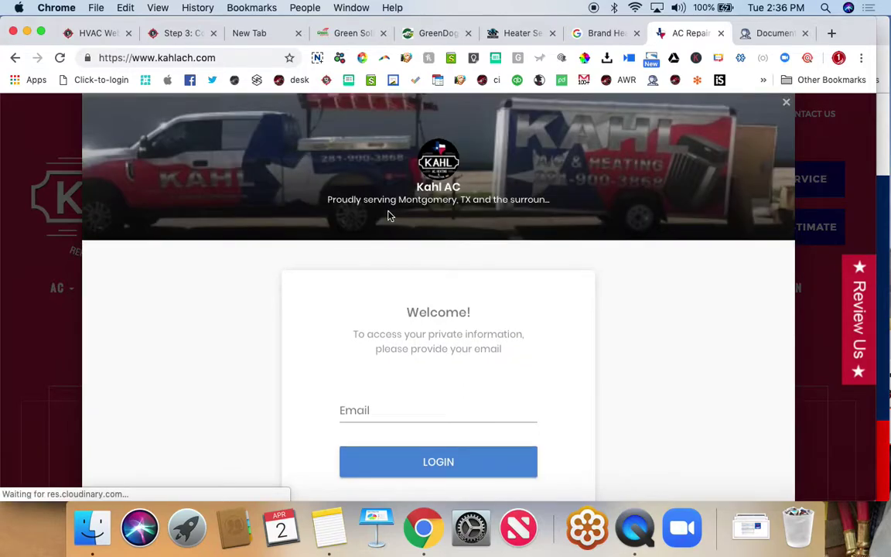
pyautogui.scroll(-3, 388, 216)
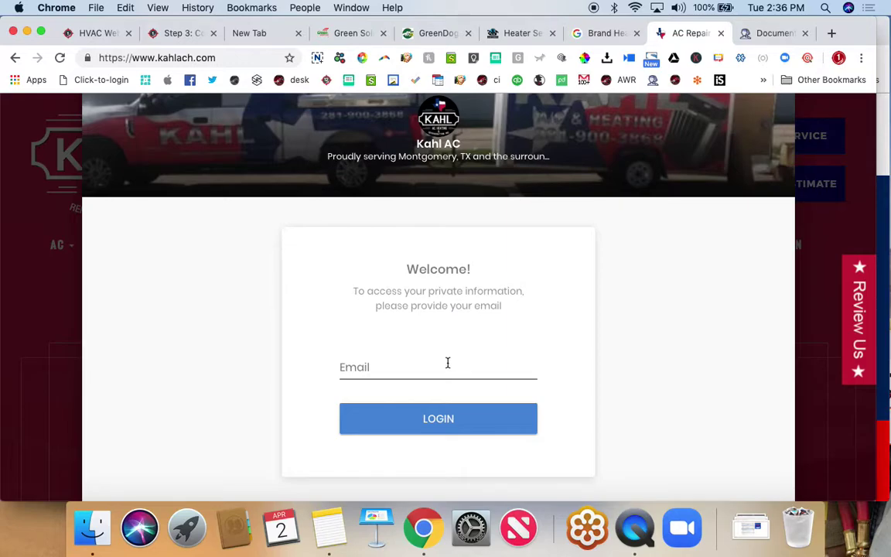
pyautogui.click(152, 35)
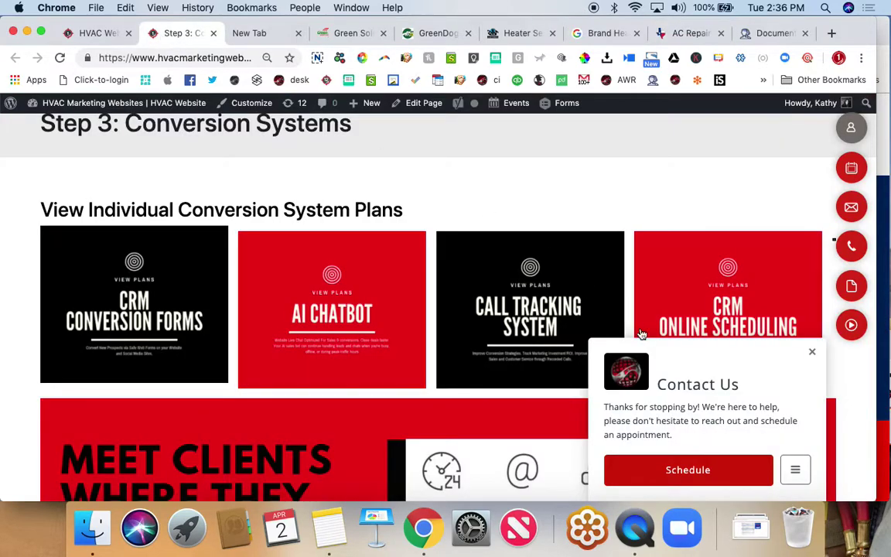
# - Preview the contact widget's extra options and its staff scheduling window, then close it
pyautogui.click(796, 469)
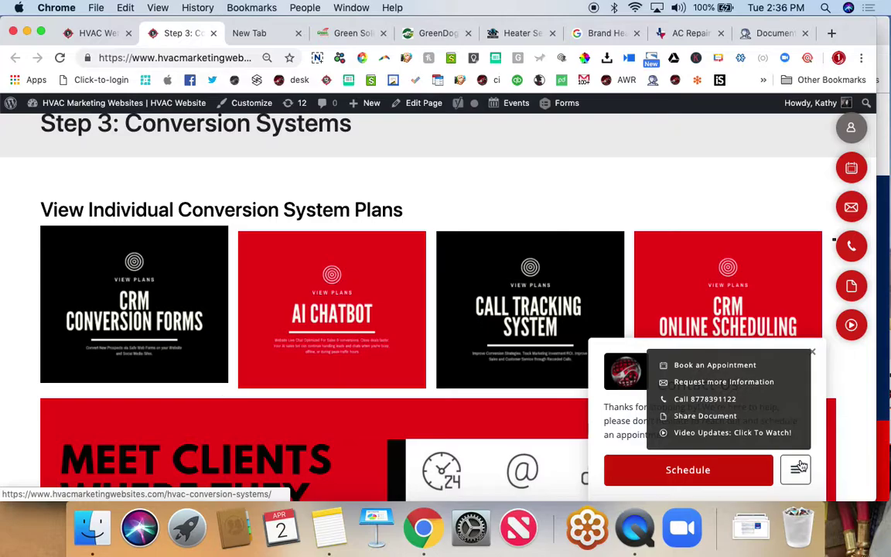
pyautogui.click(745, 470)
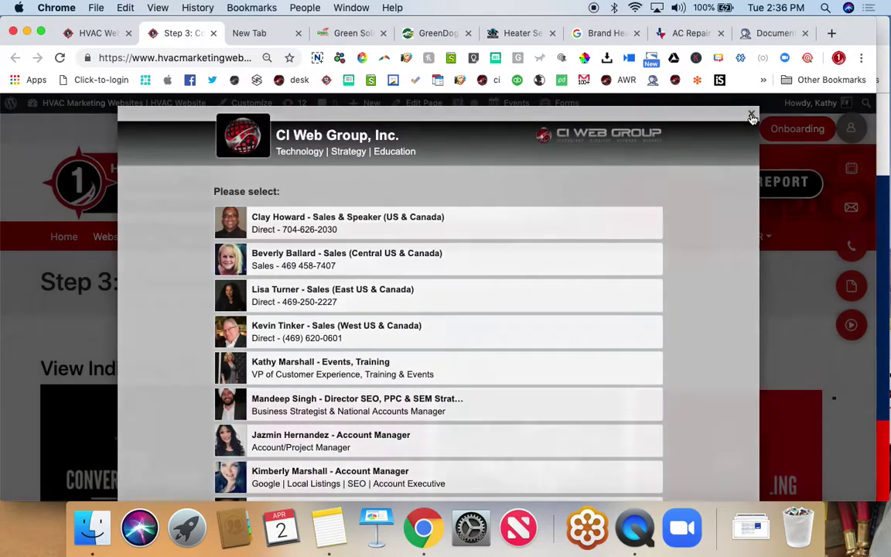
pyautogui.click(752, 116)
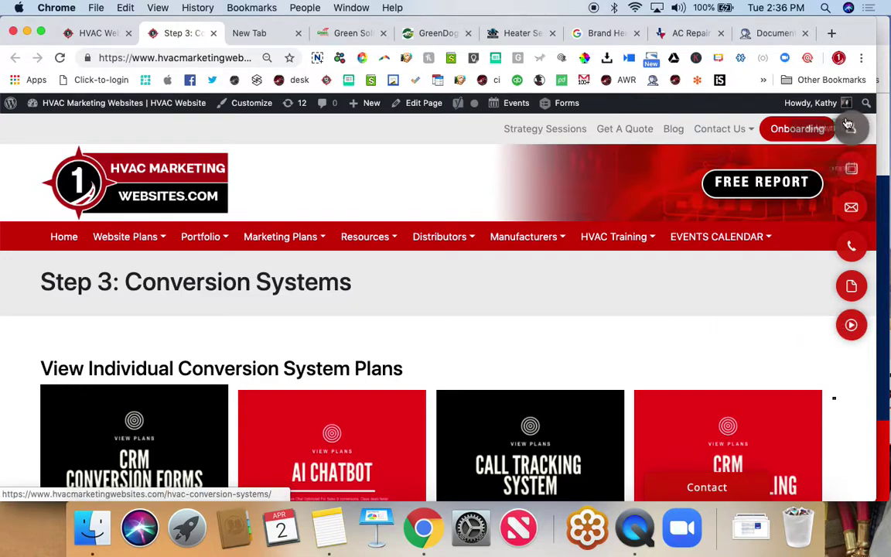
# - Bring up the CI Web Group, Inc. client portal login and select its Email field
pyautogui.click(850, 126)
pyautogui.scroll(1, 472, 216)
pyautogui.click(381, 311)
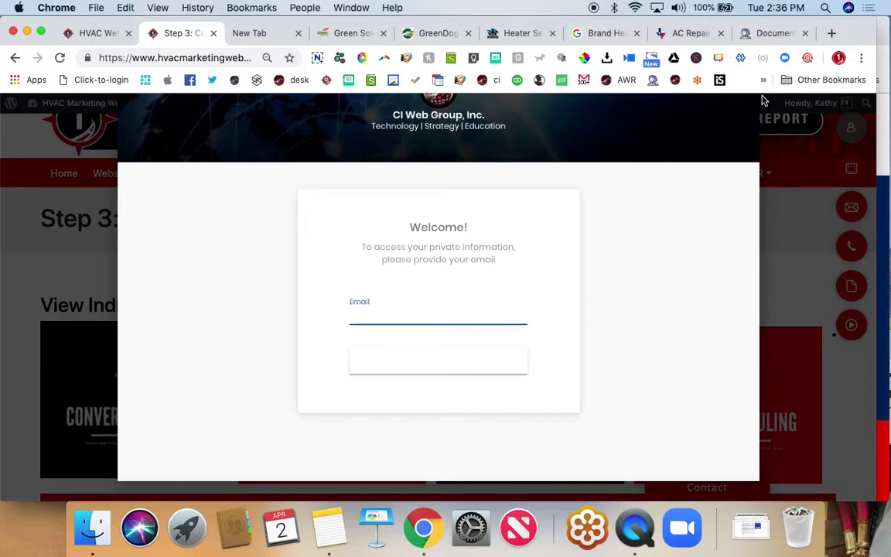
pyautogui.scroll(2, 710, 168)
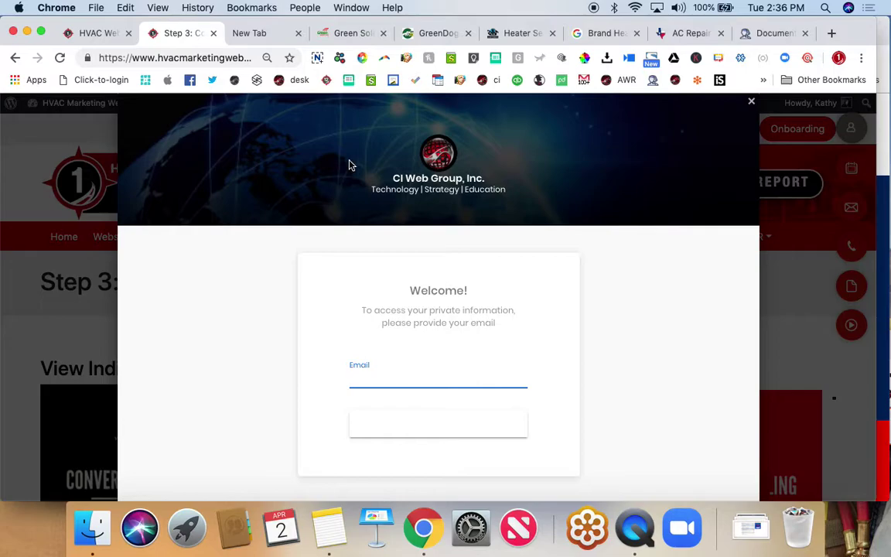
# - Check the documents portal, then close Kahl AC's login and open its Schedule Service contact request form
pyautogui.click(762, 33)
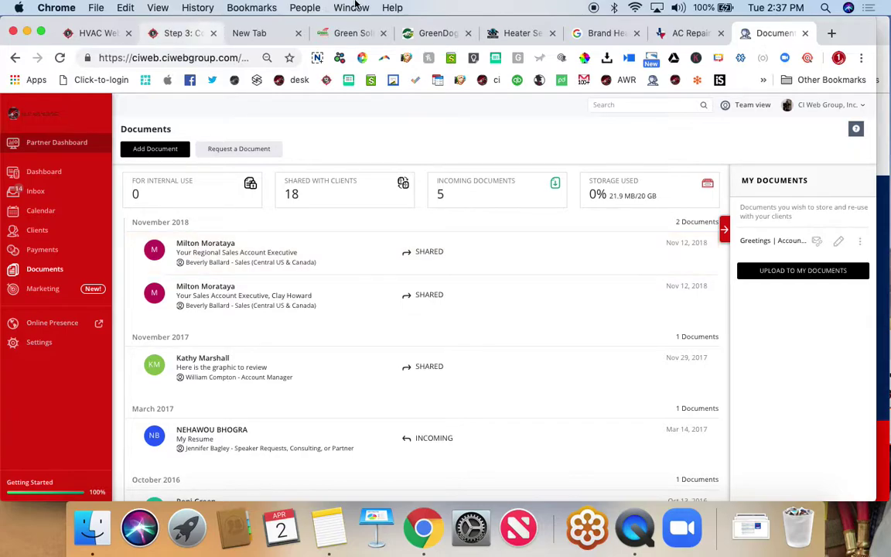
pyautogui.click(685, 33)
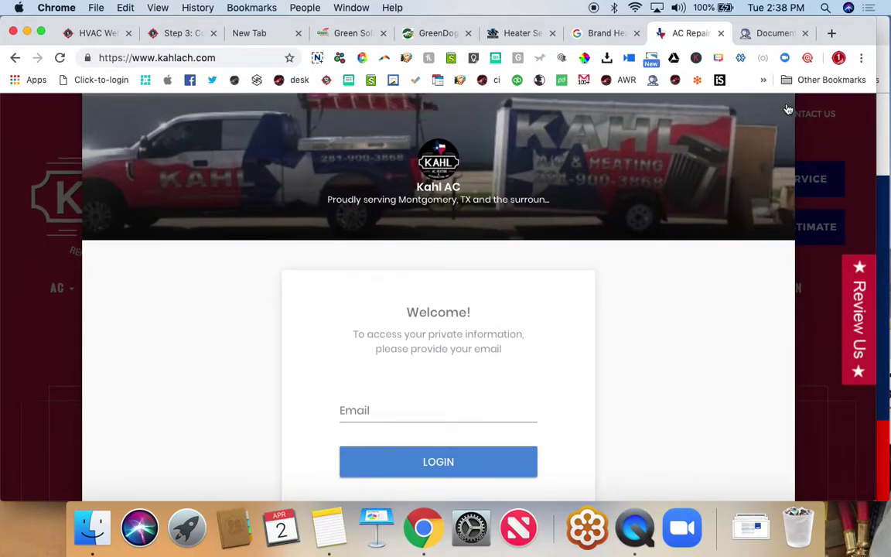
pyautogui.click(785, 103)
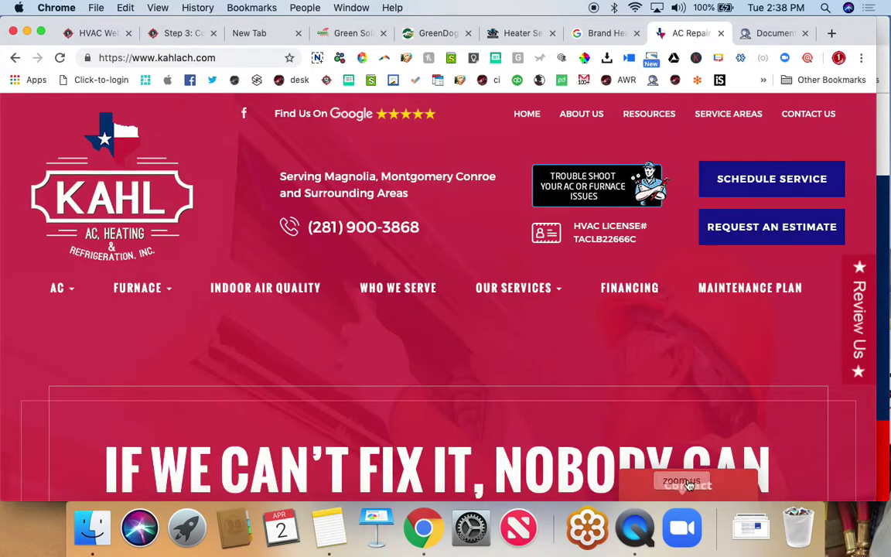
pyautogui.click(769, 181)
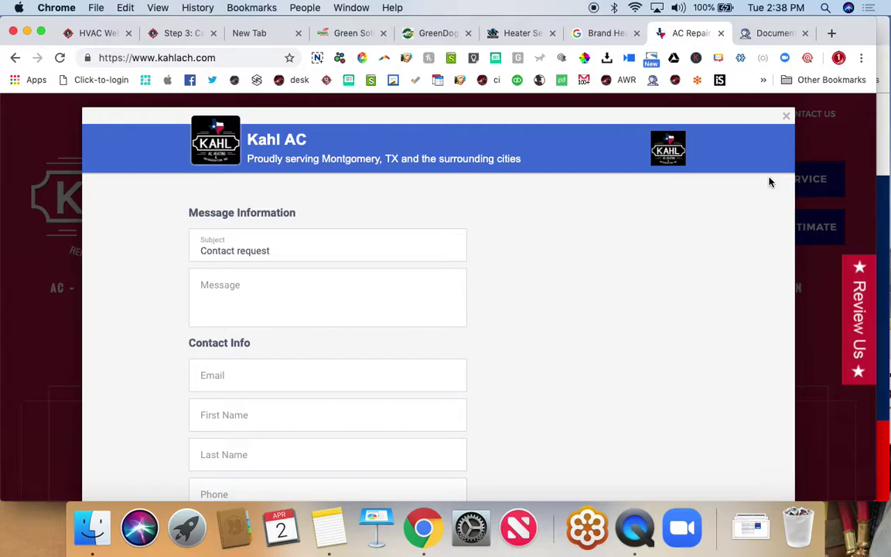
# - Under Marketing, list the Happy Birthday, New customer and Customer reactivation automated campaigns
pyautogui.click(762, 33)
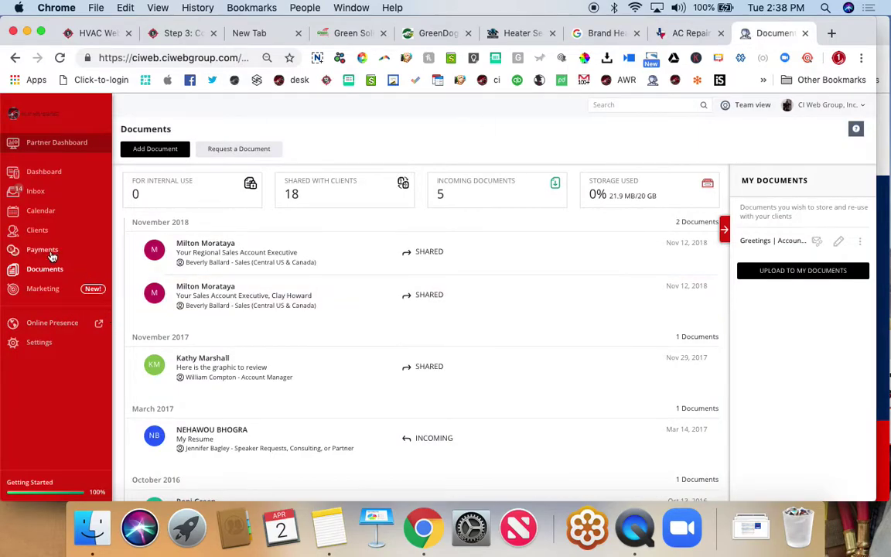
pyautogui.click(45, 290)
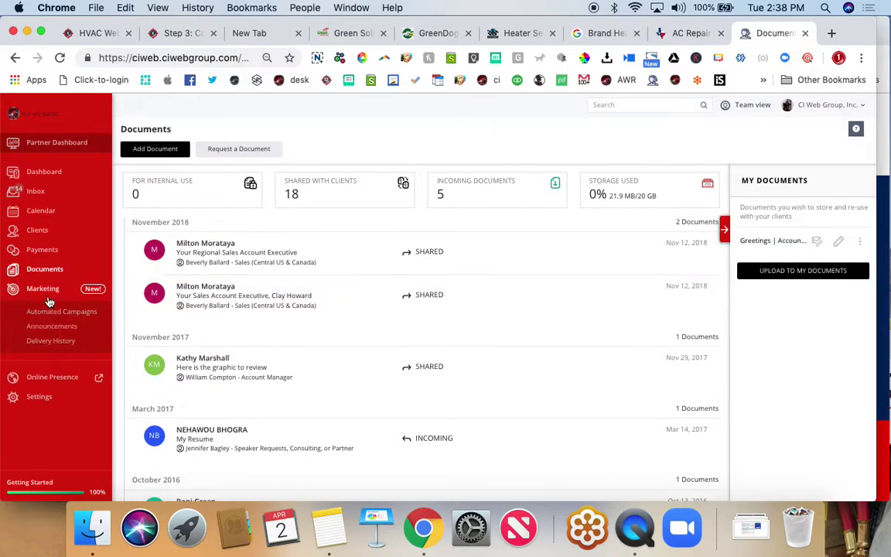
pyautogui.click(53, 314)
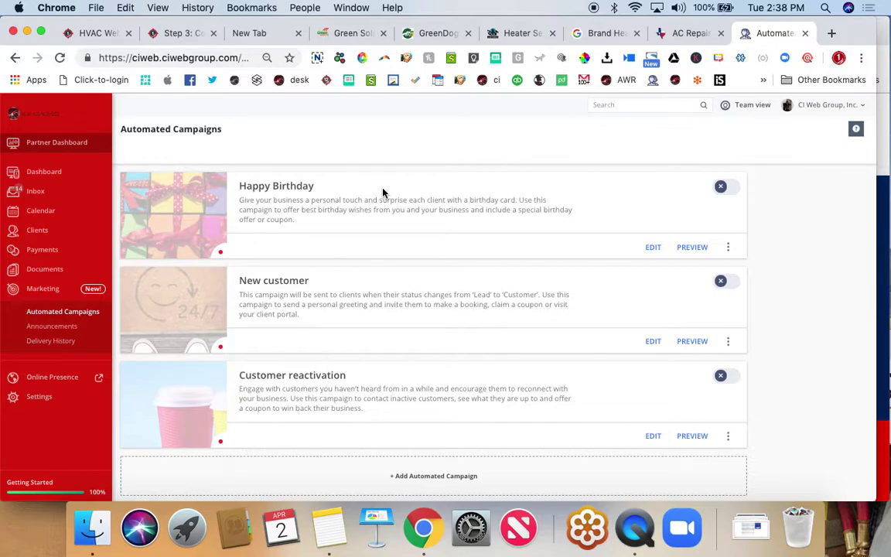
pyautogui.scroll(-1, 383, 193)
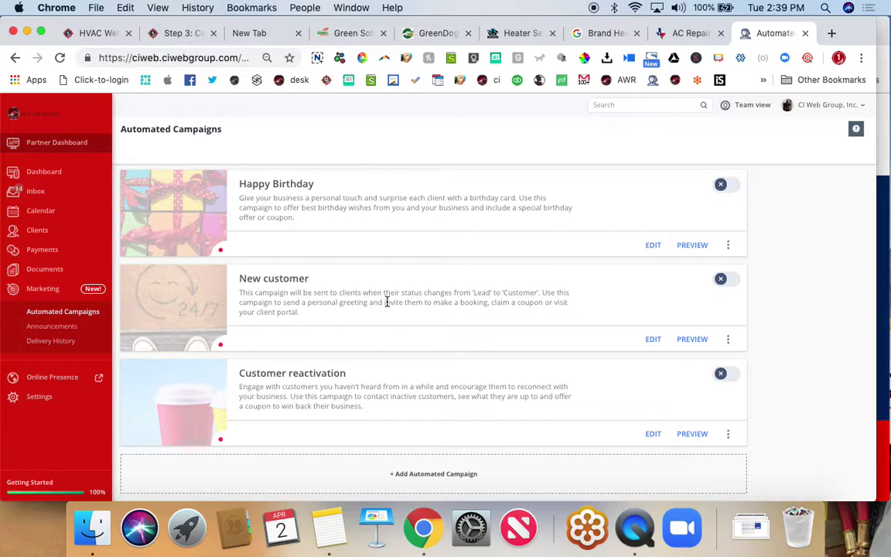
# - Open vcita's Announcements list to see the training announcement's sent, viewed and clicked stats
pyautogui.click(52, 328)
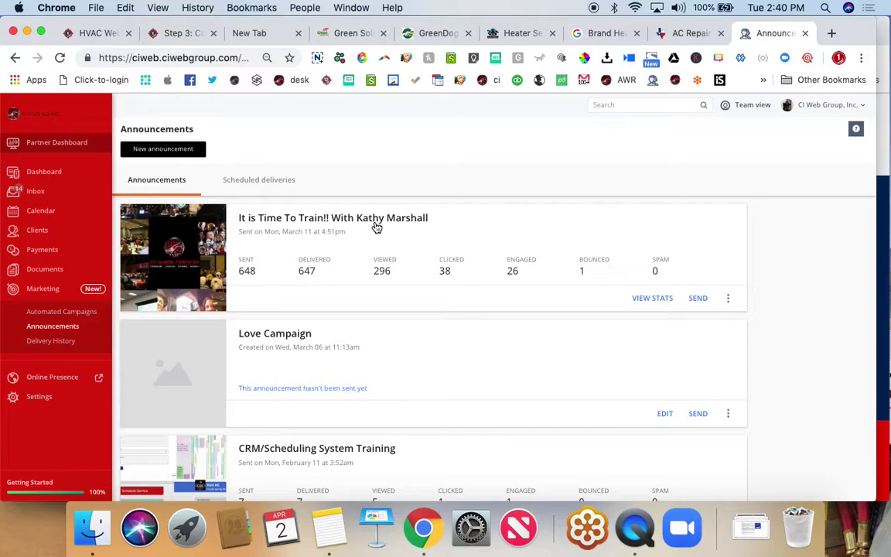
# - On the Kahl AC site, close the contact request form and bring up the Let's Talk scheduling panel
pyautogui.click(681, 33)
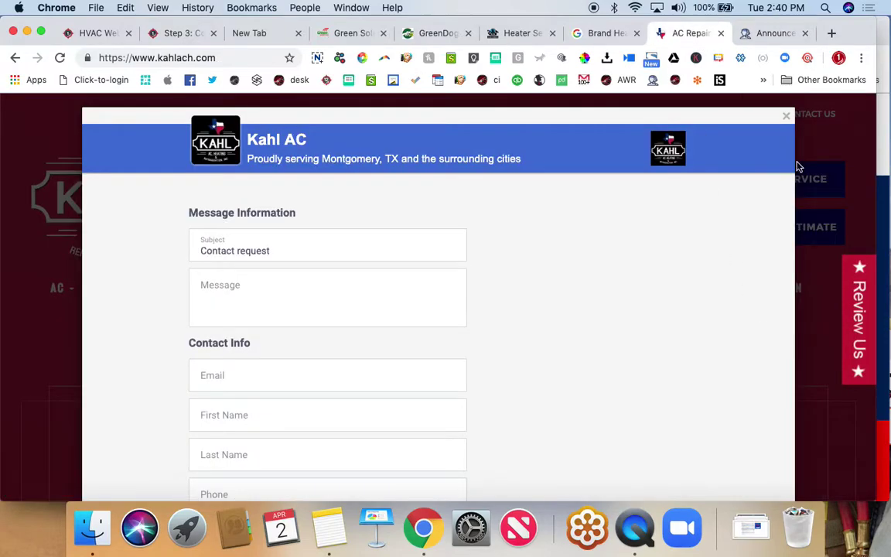
pyautogui.click(787, 116)
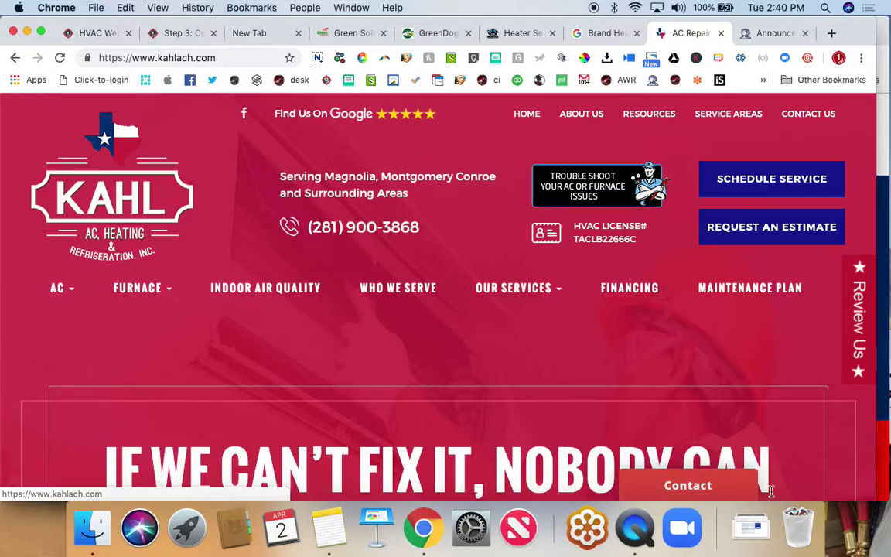
pyautogui.click(710, 487)
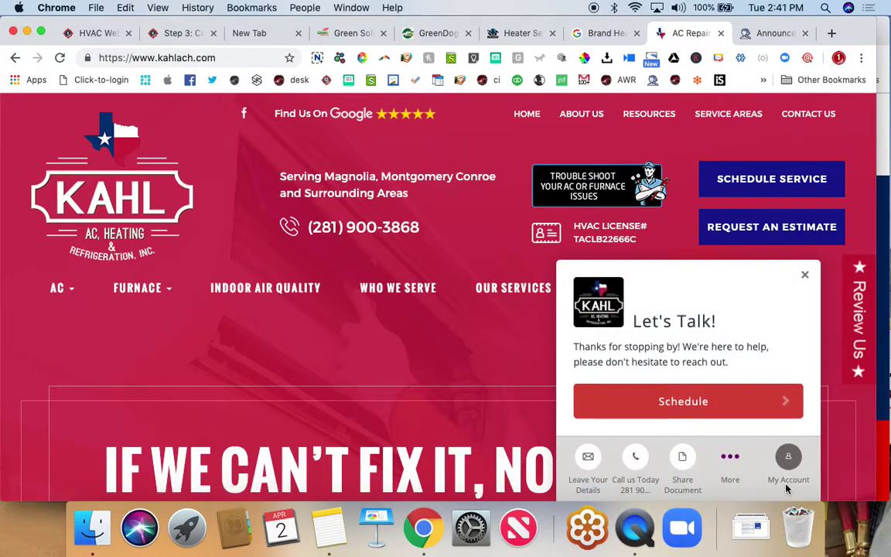
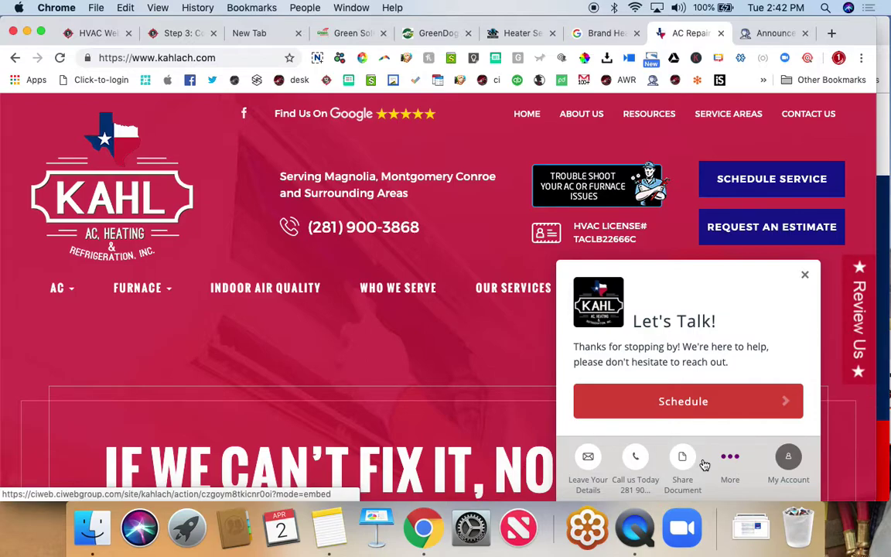
# - Switch from the Kahl AC site to the CI Web Group Announcements tab in Chrome
pyautogui.click(764, 34)
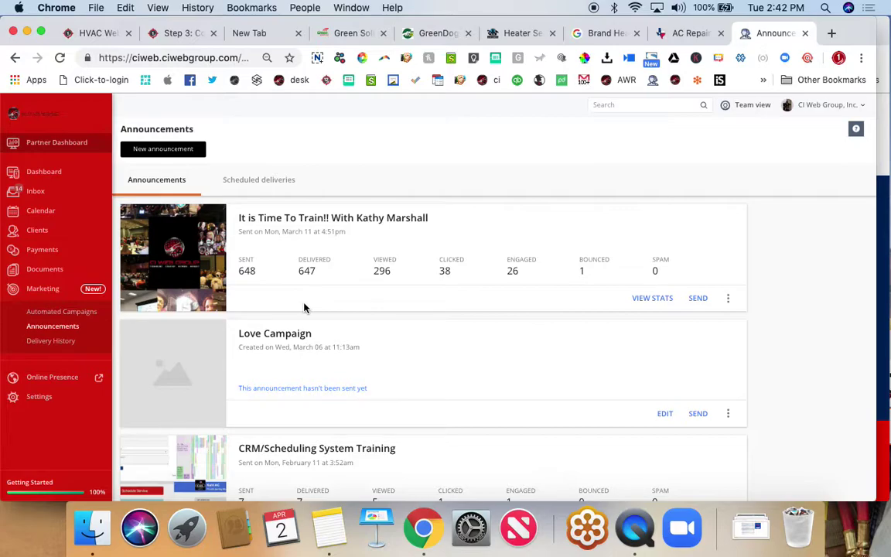
# - Open the It is Time To Train!! announcement's statistics, showing 648 sent and 647 delivered
pyautogui.click(355, 222)
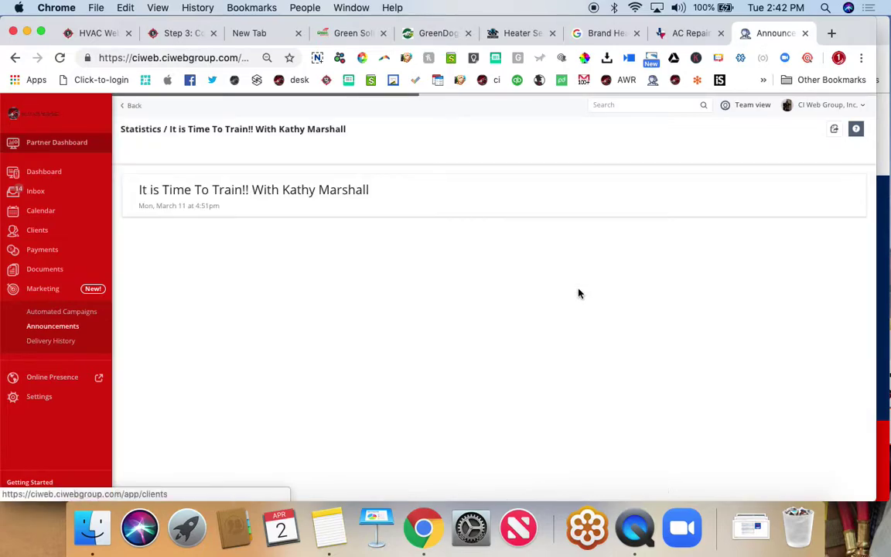
pyautogui.scroll(-3, 278, 347)
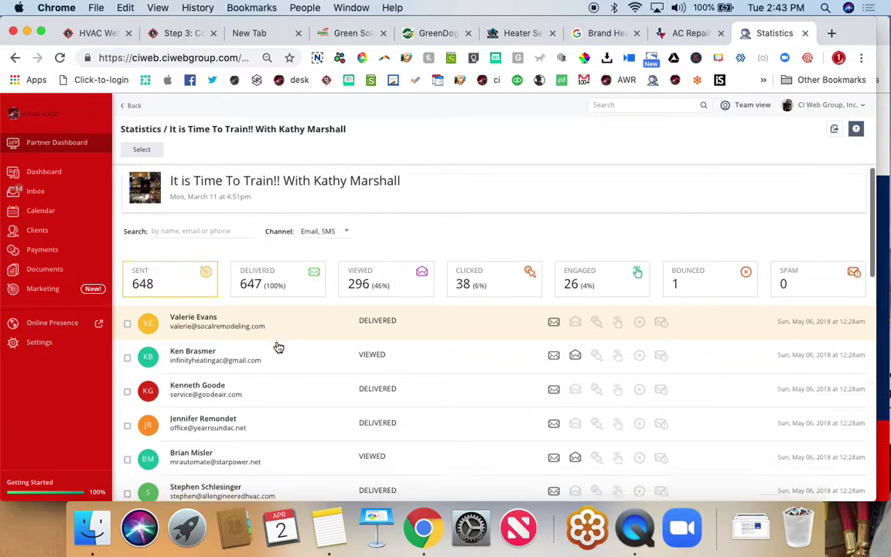
pyautogui.scroll(3, 267, 325)
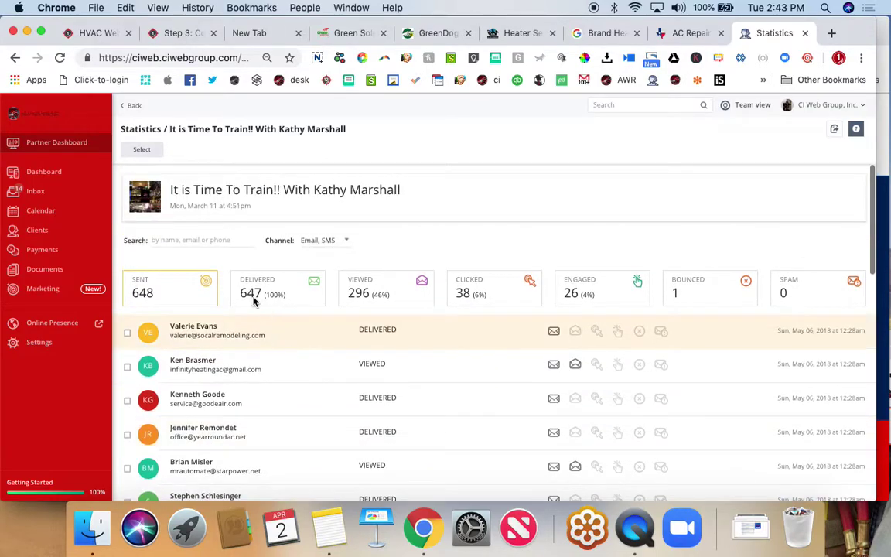
# - View the It is Time To Train!! email content, then return to its statistics
pyautogui.click(250, 192)
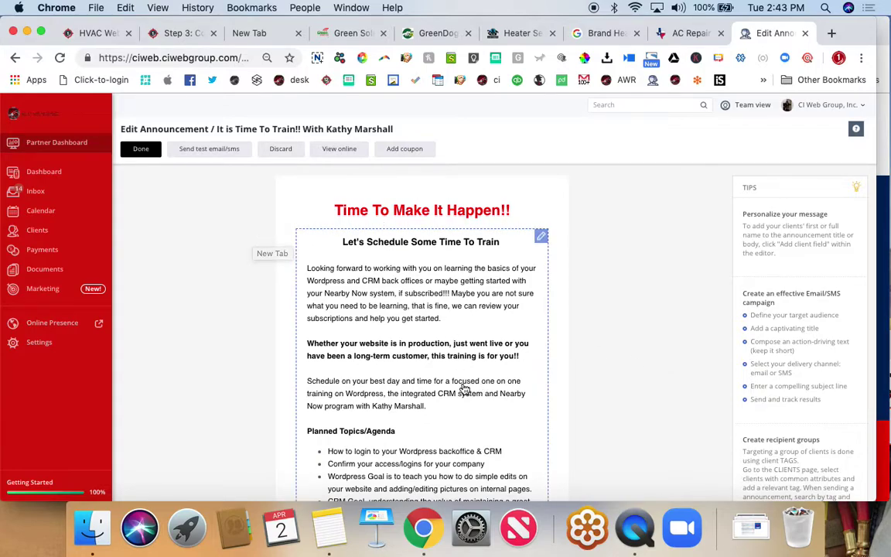
pyautogui.scroll(-3, 464, 390)
pyautogui.scroll(-9, 465, 389)
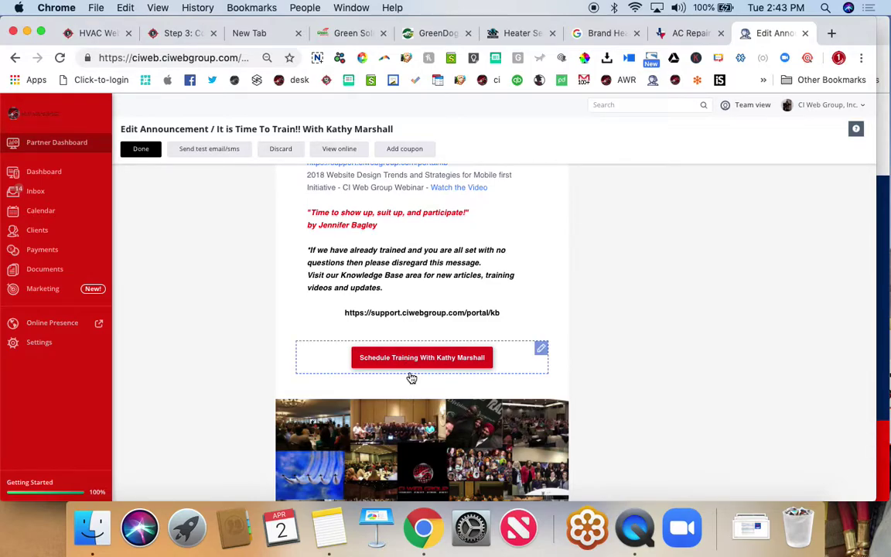
pyautogui.scroll(-2, 411, 378)
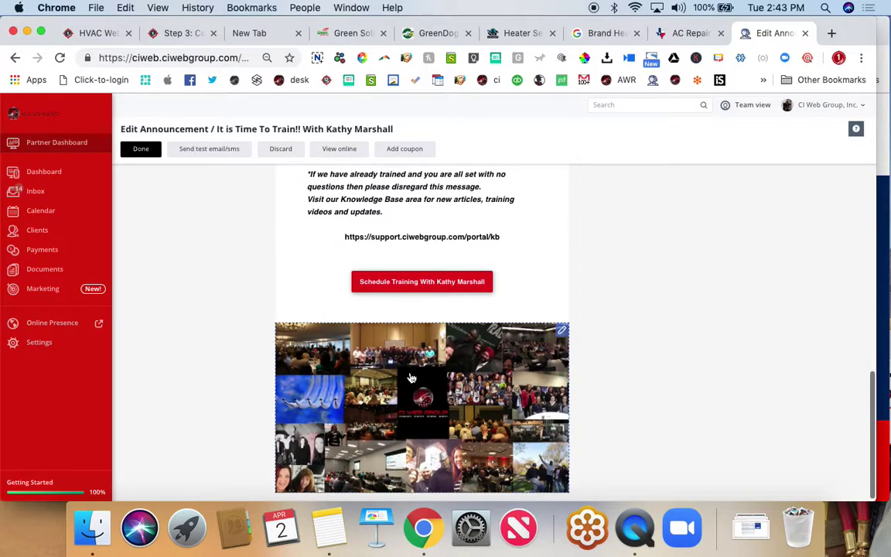
pyautogui.scroll(15, 411, 378)
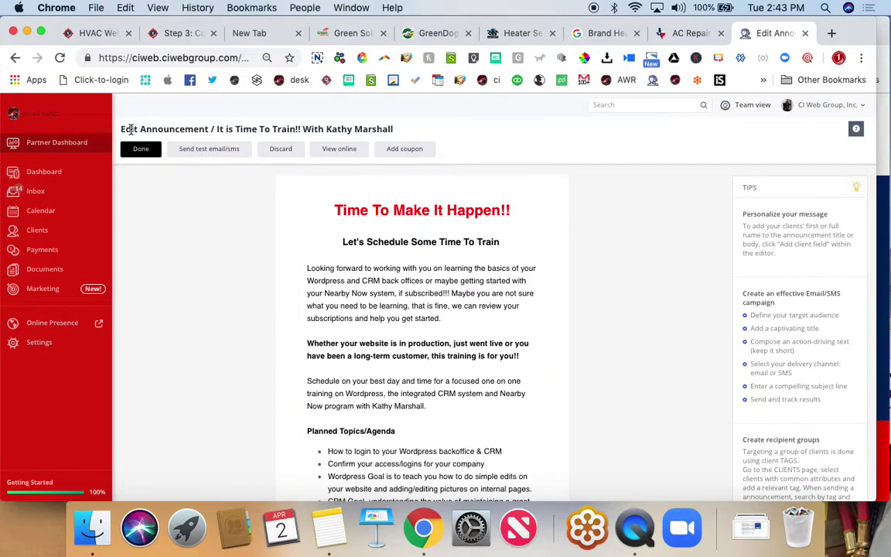
pyautogui.click(15, 59)
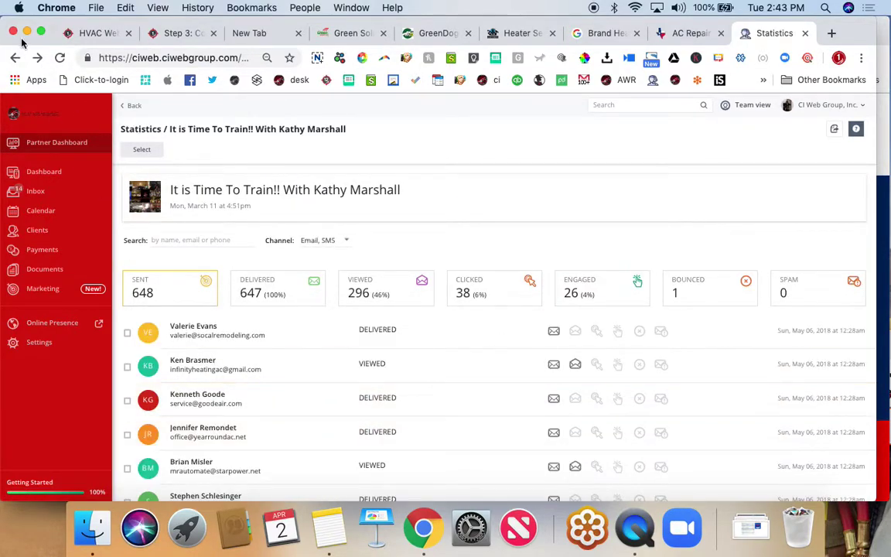
# - Return to the announcements list and open the Special Discount announcement's statistics
pyautogui.click(15, 59)
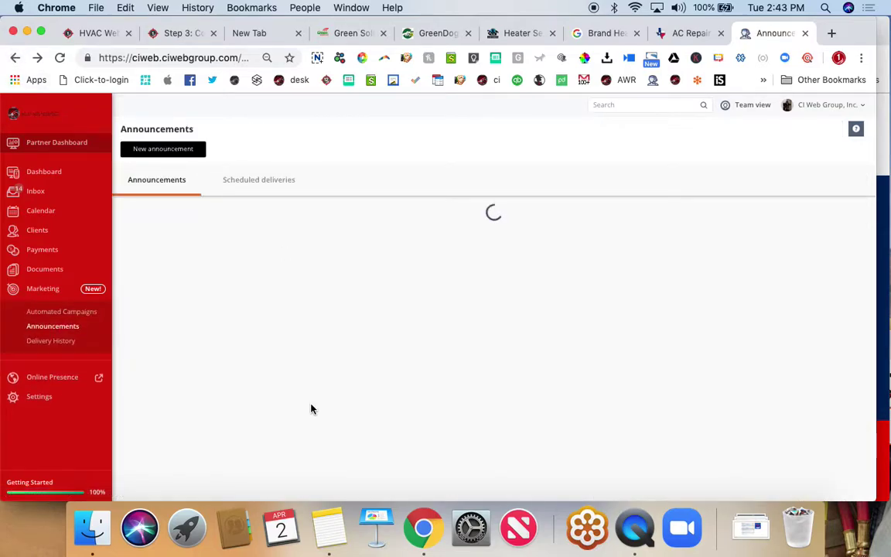
pyautogui.scroll(-3, 312, 408)
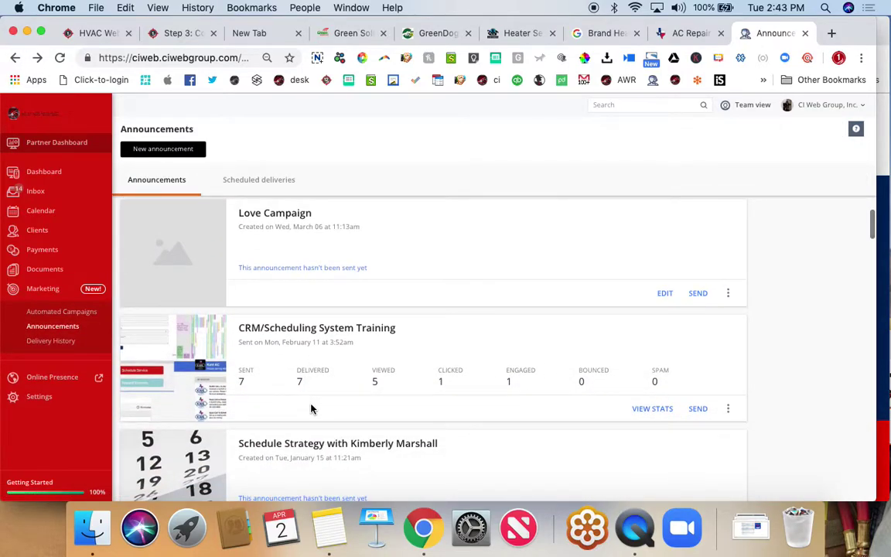
pyautogui.scroll(-7, 324, 436)
pyautogui.scroll(-8, 327, 437)
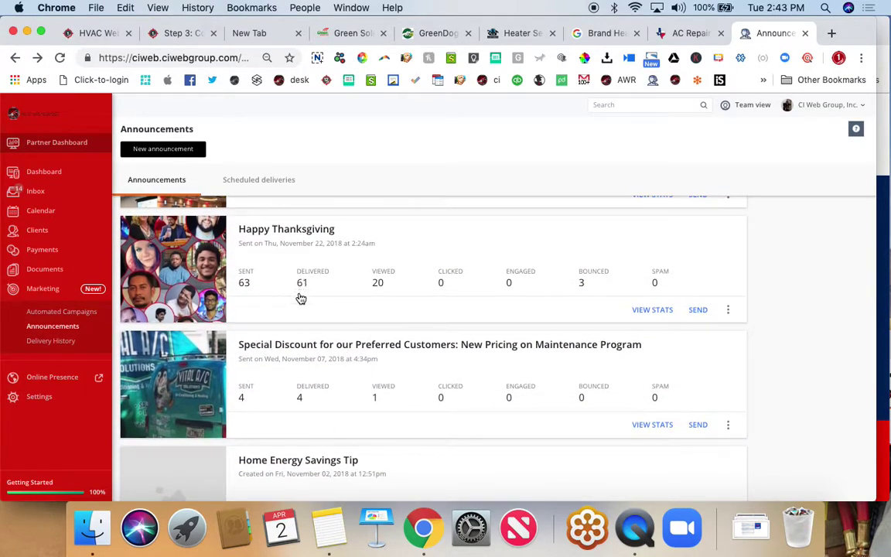
pyautogui.click(316, 358)
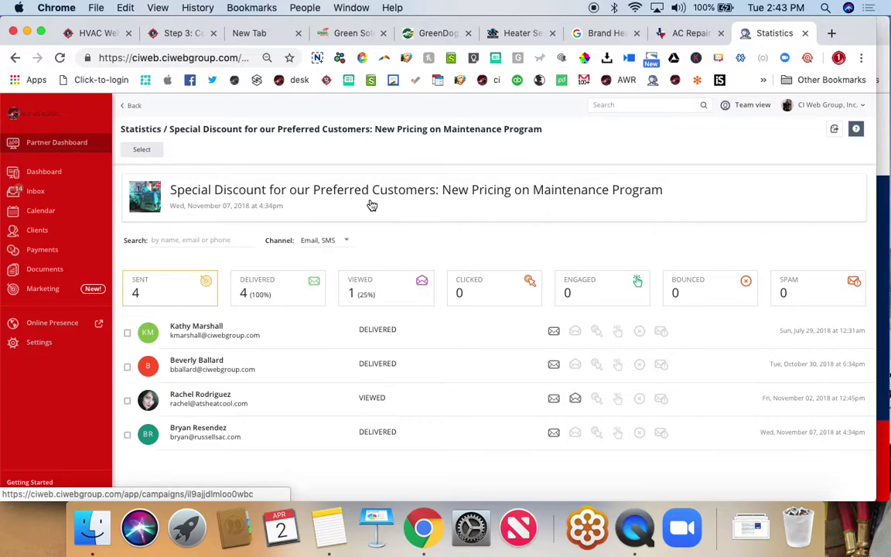
# - Read through the Special Discount email, then finish and return to the Announcements list
pyautogui.click(338, 189)
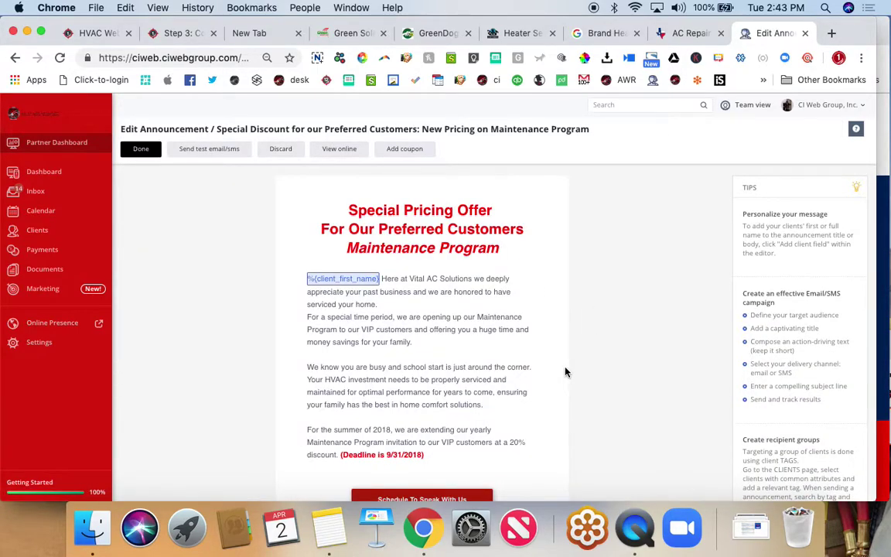
pyautogui.scroll(-5, 566, 372)
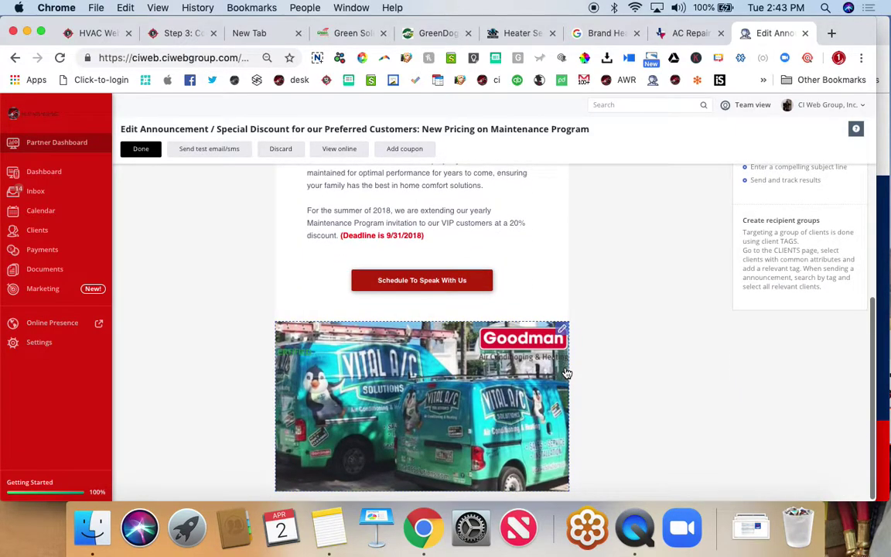
pyautogui.scroll(2, 570, 381)
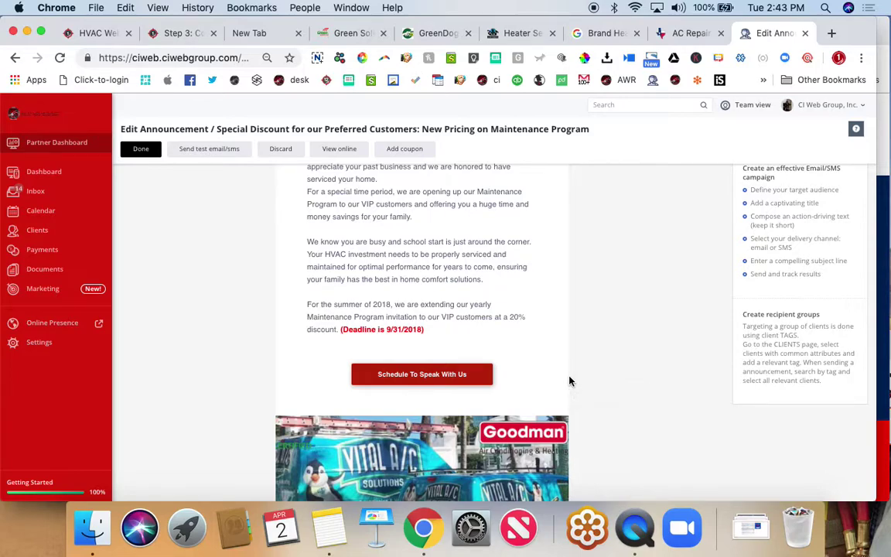
pyautogui.scroll(-1, 569, 380)
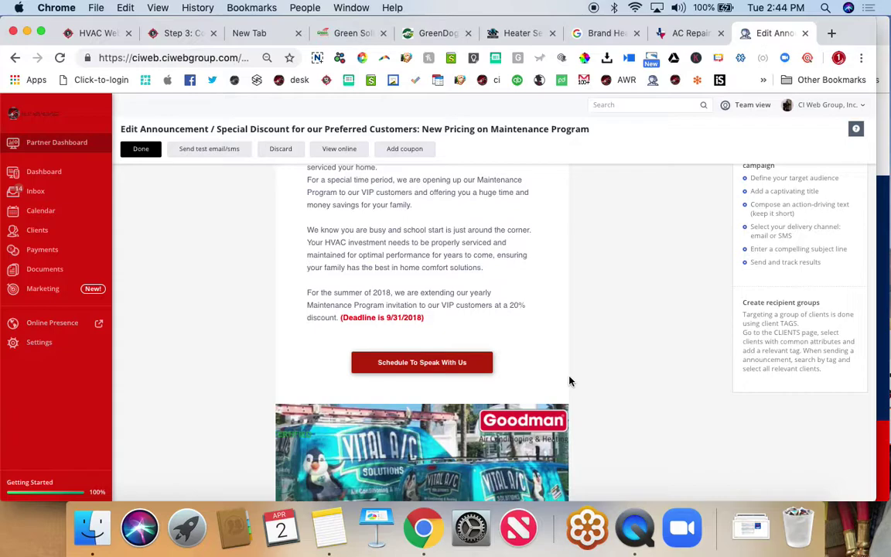
pyautogui.scroll(5, 334, 338)
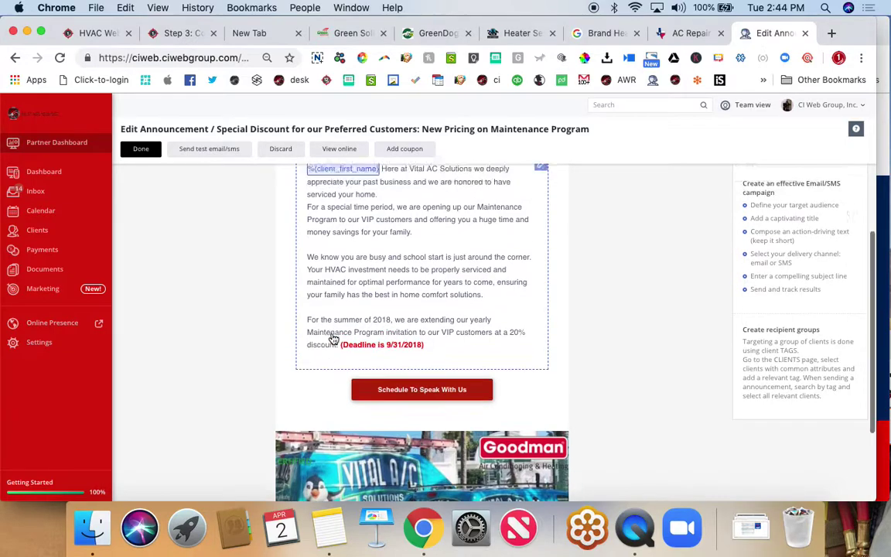
pyautogui.click(129, 148)
pyautogui.scroll(-1, 338, 380)
pyautogui.scroll(1, 310, 325)
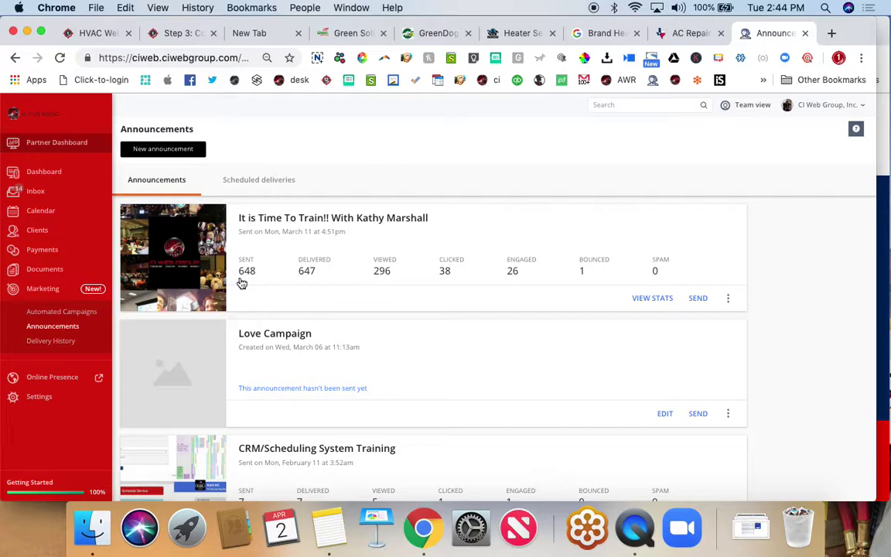
# - Open the It is Time To Train!! statistics, then expand Marketing and go to Announcements
pyautogui.click(516, 221)
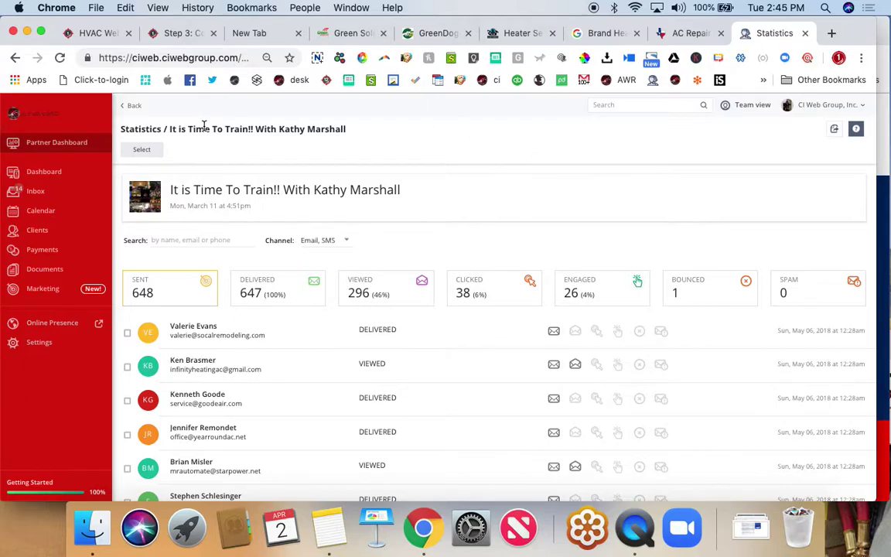
pyautogui.click(41, 288)
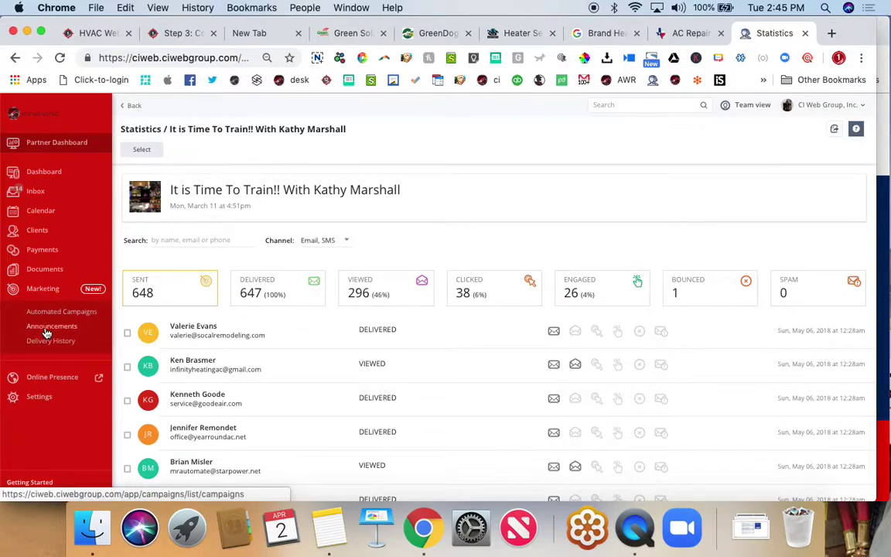
pyautogui.click(50, 328)
# - Review the Delivery History of completed March and February 2019 sends, then go to the Step 3 tab
pyautogui.click(50, 344)
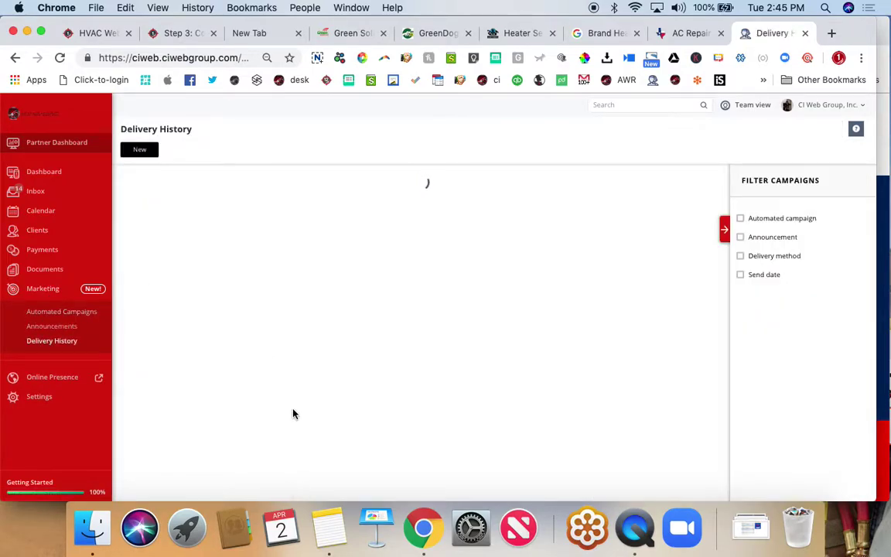
pyautogui.scroll(-3, 293, 414)
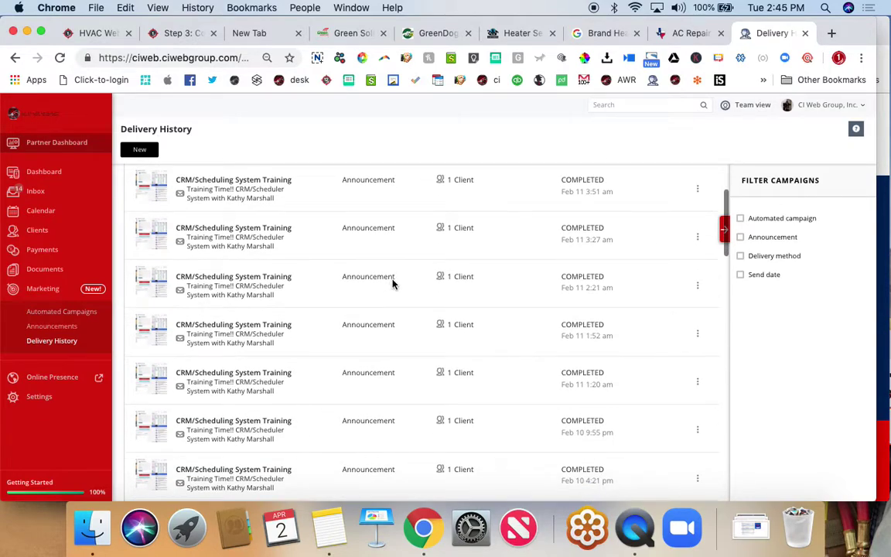
pyautogui.scroll(3, 451, 319)
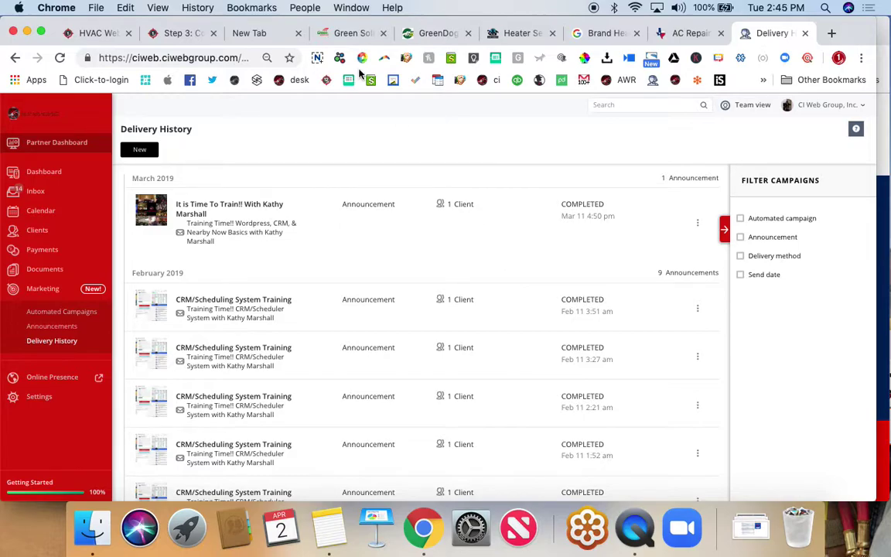
pyautogui.click(164, 36)
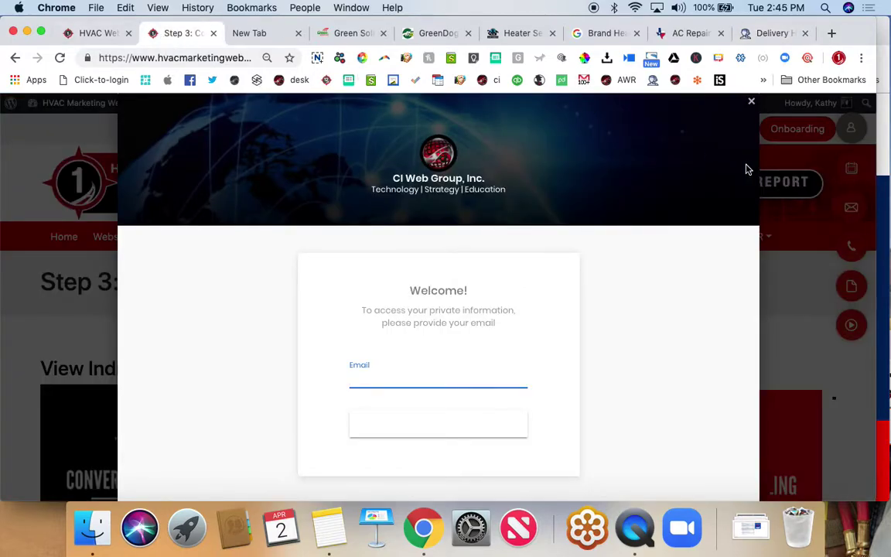
# - Close the e-mail login overlay and scroll to the Individual Conversion System Plans tiles
pyautogui.click(751, 102)
pyautogui.scroll(-3, 268, 338)
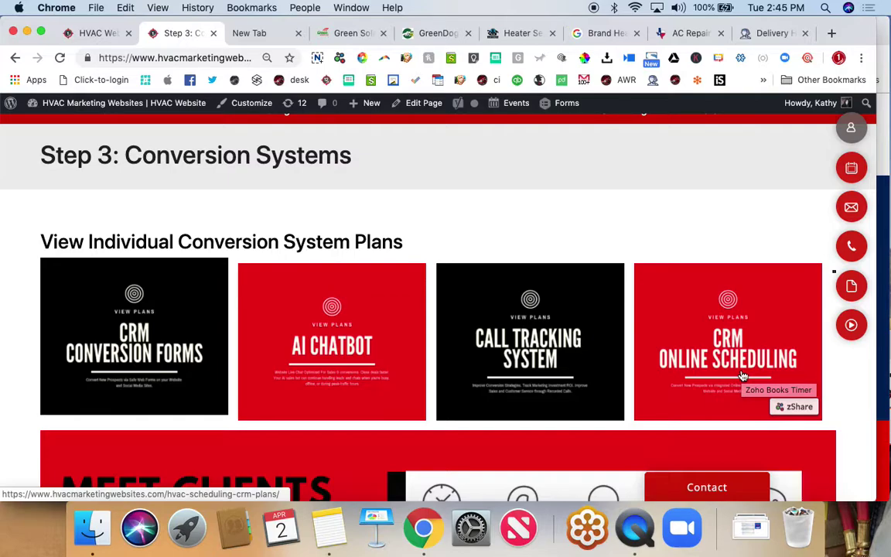
pyautogui.scroll(1, 742, 376)
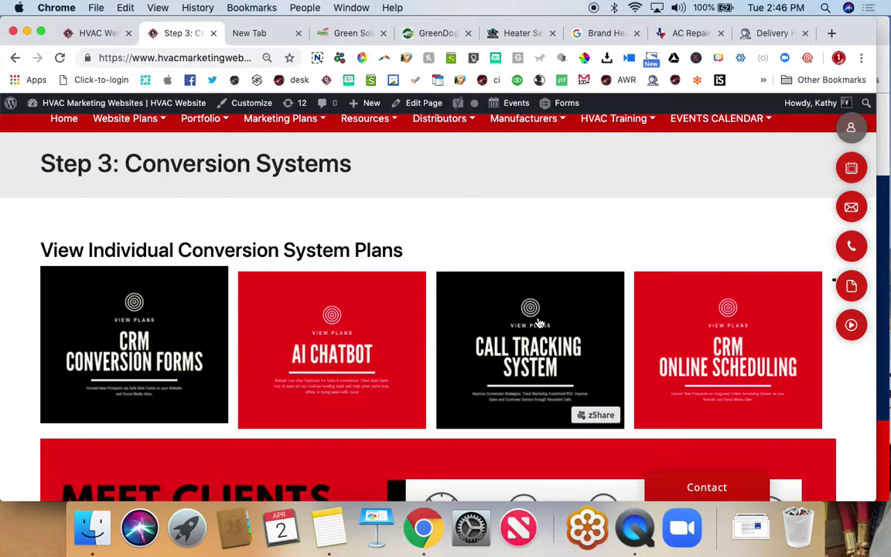
# - Open the Call Tracking System plans page and highlight the $12 Per Line and 4 Lines details
pyautogui.click(550, 350)
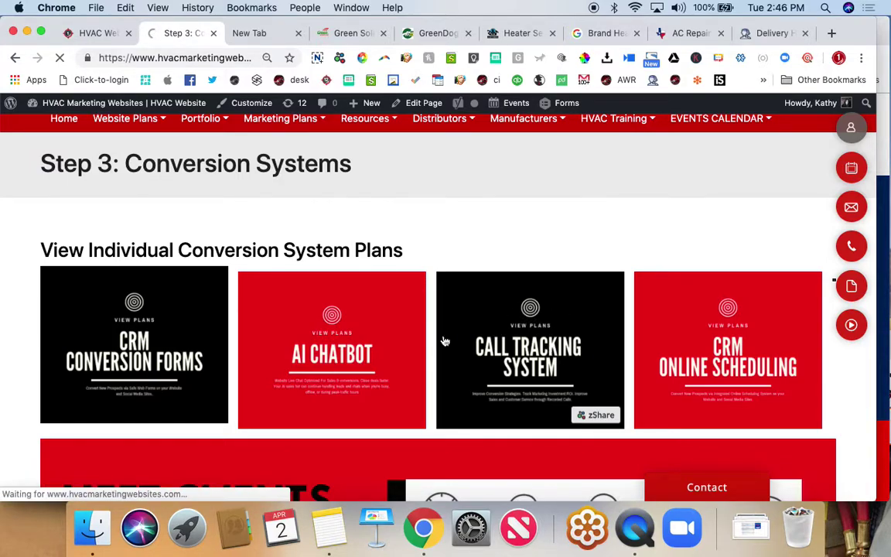
pyautogui.scroll(-5, 282, 334)
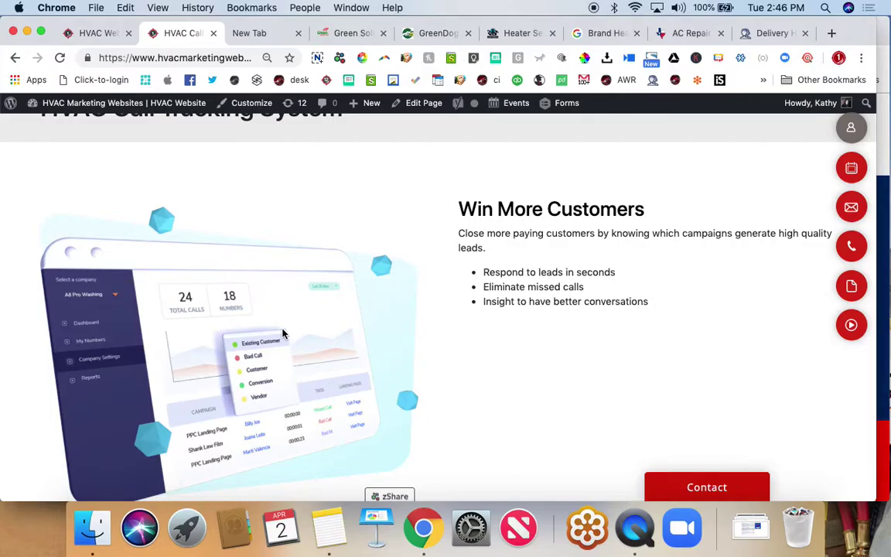
pyautogui.scroll(-20, 282, 333)
pyautogui.scroll(-8, 282, 333)
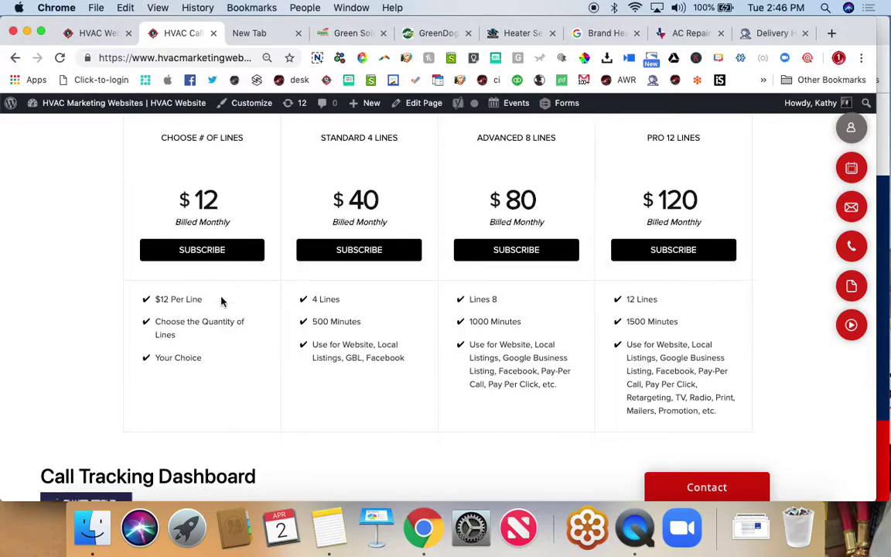
pyautogui.moveTo(155, 302); pyautogui.dragTo(199, 303)
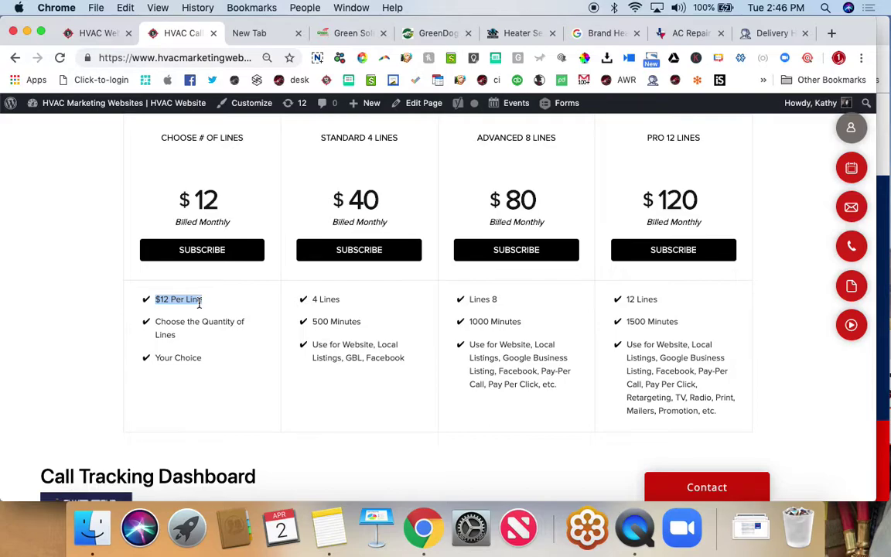
pyautogui.scroll(-2, 199, 303)
pyautogui.moveTo(313, 263); pyautogui.dragTo(341, 263)
pyautogui.click(469, 266)
# - Scroll to the call tracking screenshot and follow its Login Dashboard link
pyautogui.scroll(-3, 567, 270)
pyautogui.scroll(2, 567, 270)
pyautogui.scroll(-5, 567, 270)
pyautogui.scroll(-4, 567, 268)
pyautogui.scroll(1, 567, 269)
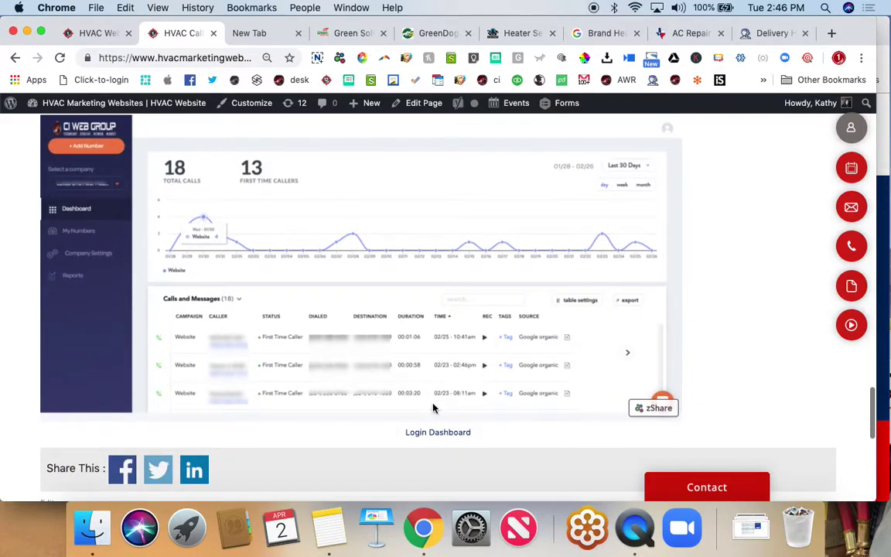
pyautogui.click(455, 434)
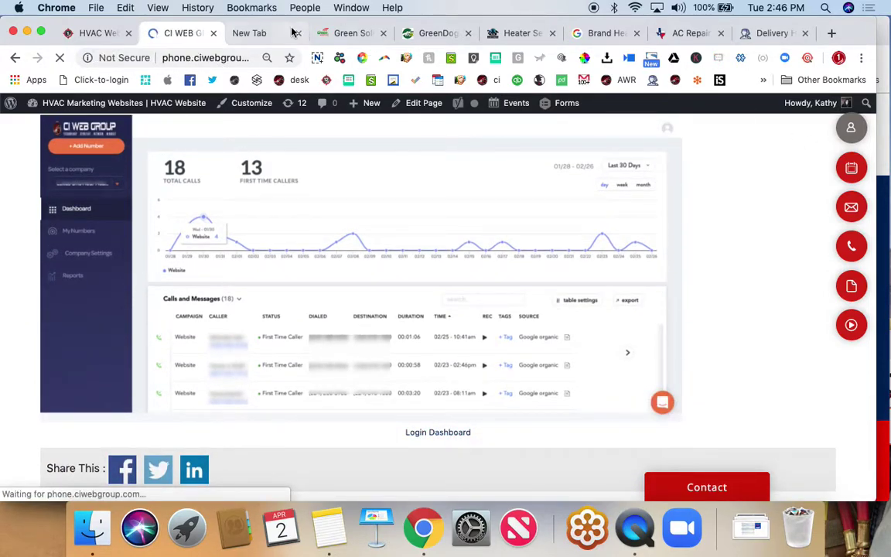
# - Sign in with the saved credentials and scroll to the All Calls and SMS table
pyautogui.click(449, 384)
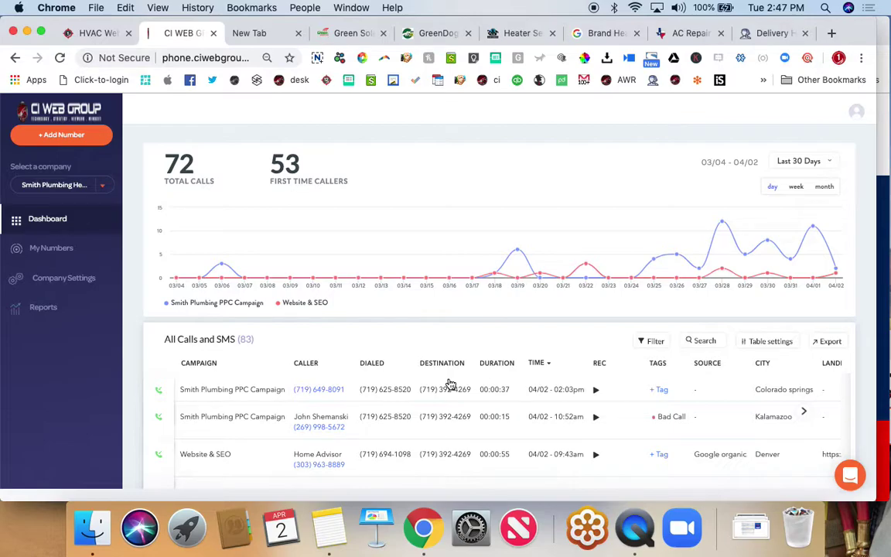
pyautogui.scroll(-3, 450, 384)
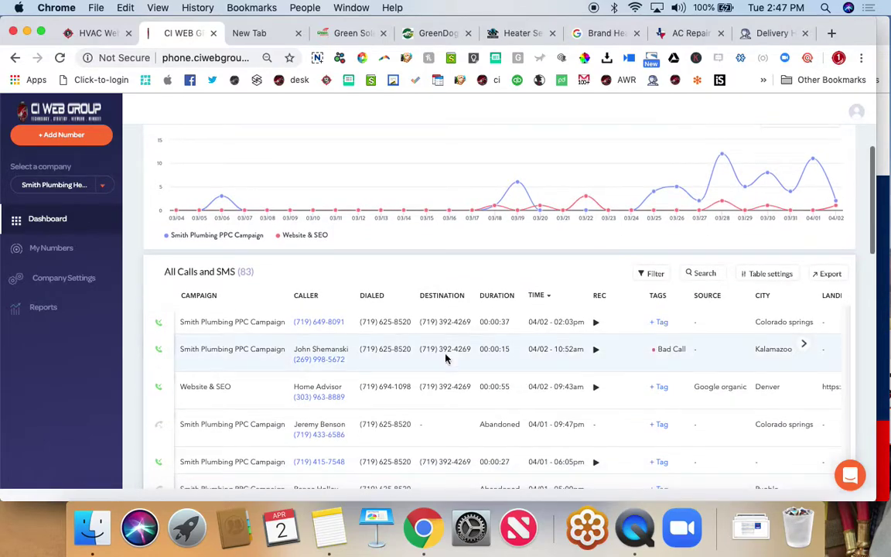
# - Play the 04/02 02:03pm call recording from the first row, then pause it
pyautogui.click(596, 322)
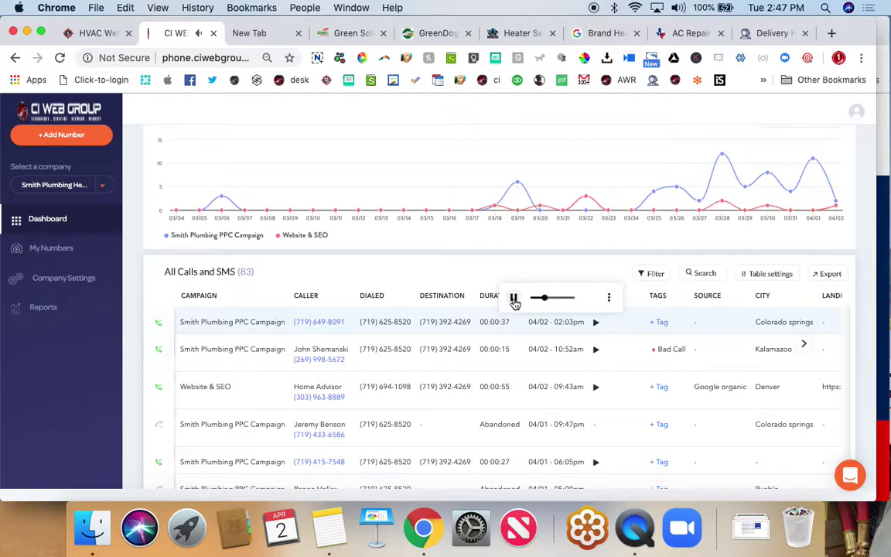
pyautogui.click(514, 300)
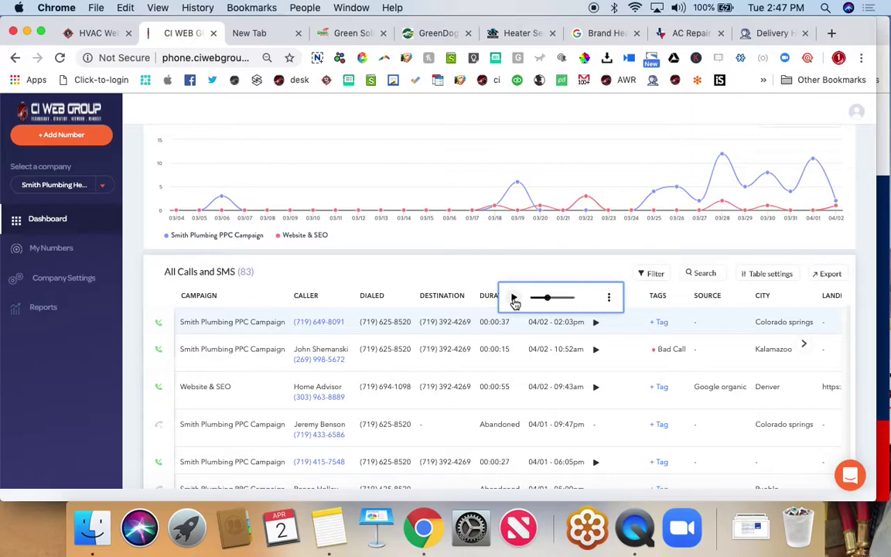
pyautogui.scroll(2, 516, 303)
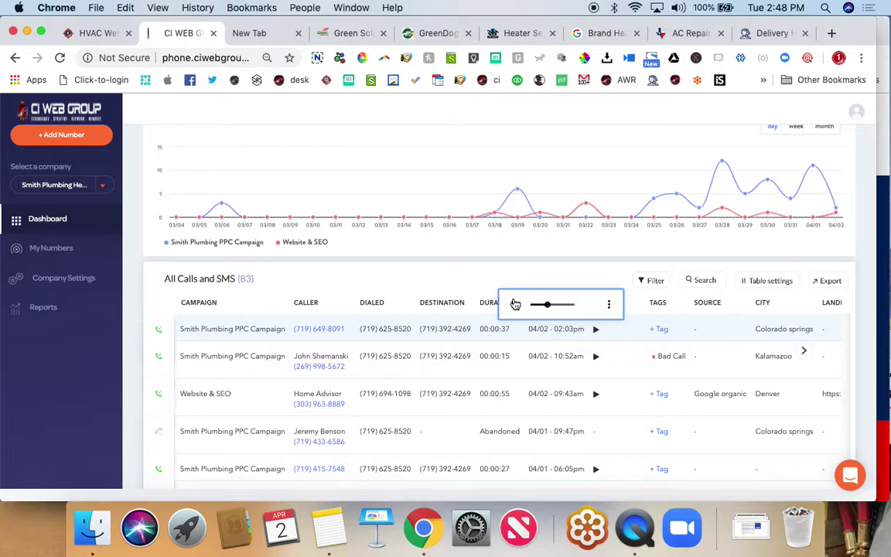
# - Go to page 2 of the calls table and scroll back up through its late-March calls
pyautogui.scroll(-1, 513, 304)
pyautogui.scroll(2, 513, 303)
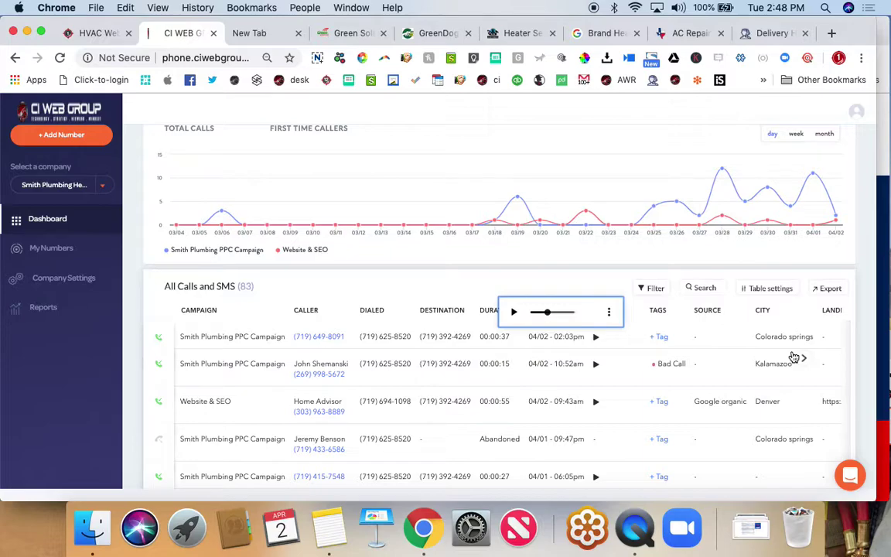
pyautogui.scroll(-3, 338, 338)
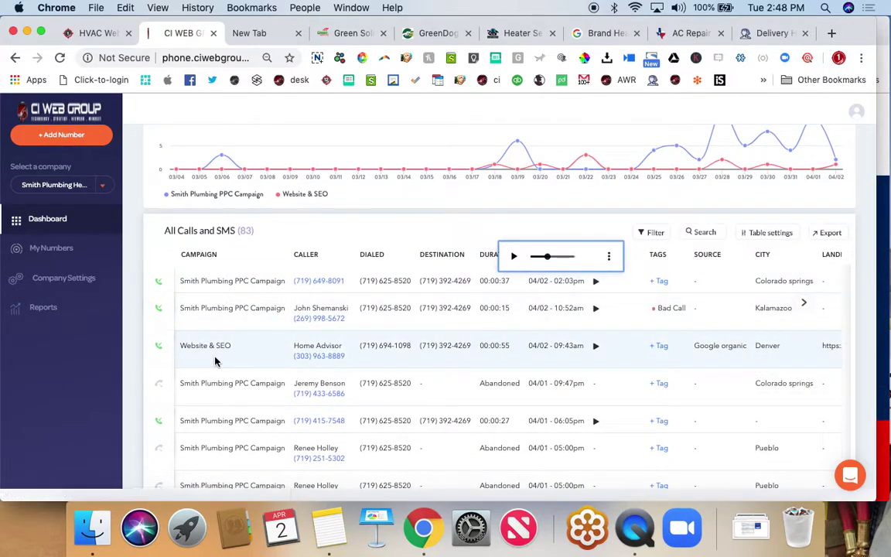
pyautogui.scroll(-5, 215, 359)
pyautogui.scroll(-12, 215, 360)
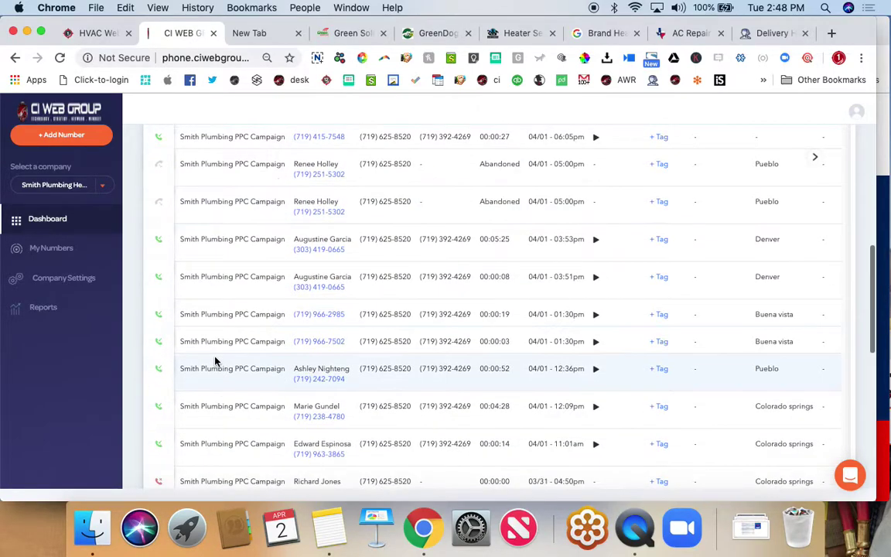
pyautogui.scroll(-7, 216, 359)
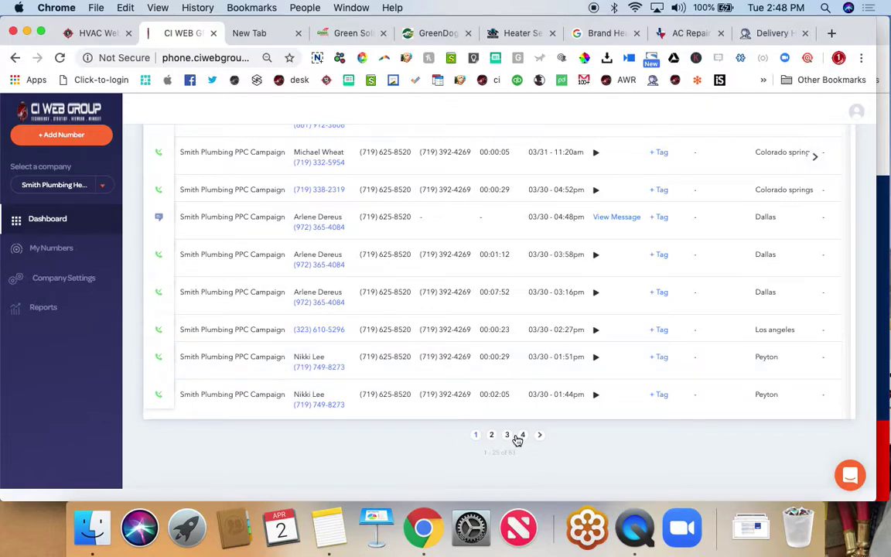
pyautogui.click(492, 434)
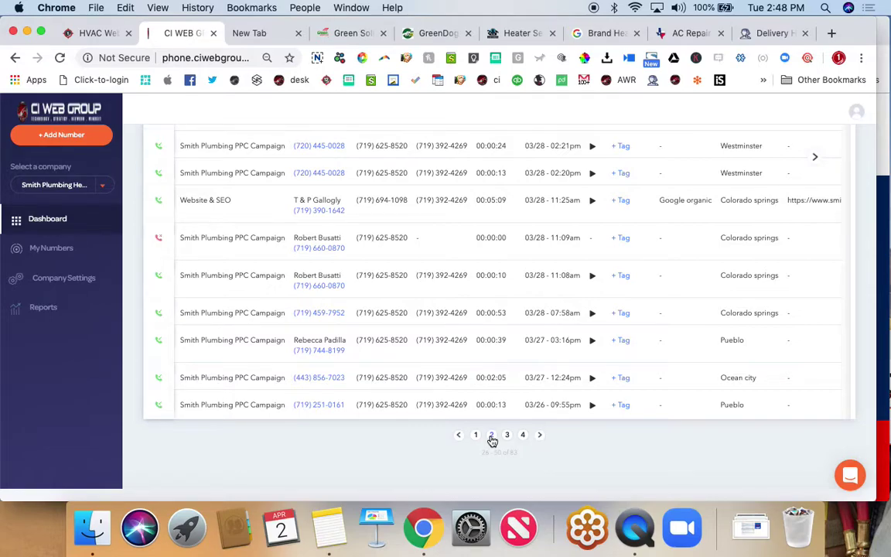
pyautogui.scroll(3, 224, 266)
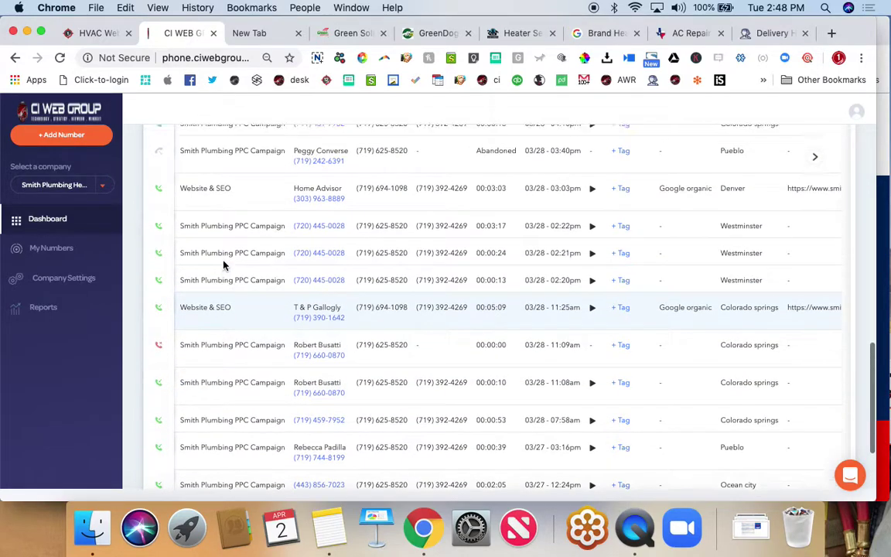
pyautogui.scroll(4, 223, 266)
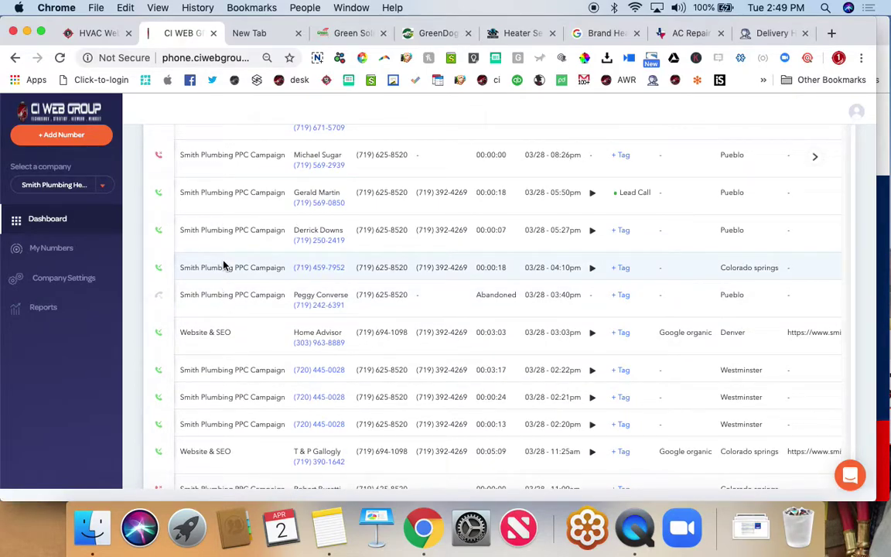
pyautogui.scroll(5, 224, 265)
pyautogui.scroll(4, 224, 265)
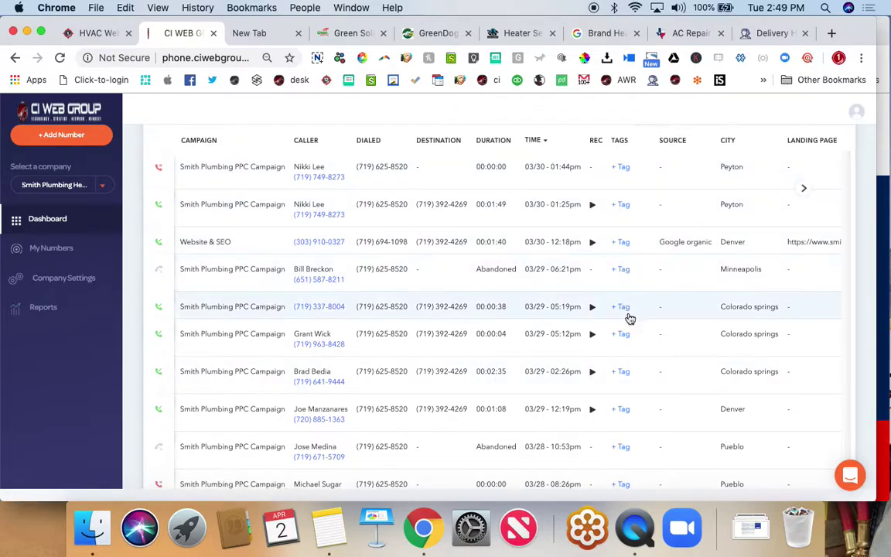
# - Return to the Delivery History tab listing past email announcements
pyautogui.click(760, 36)
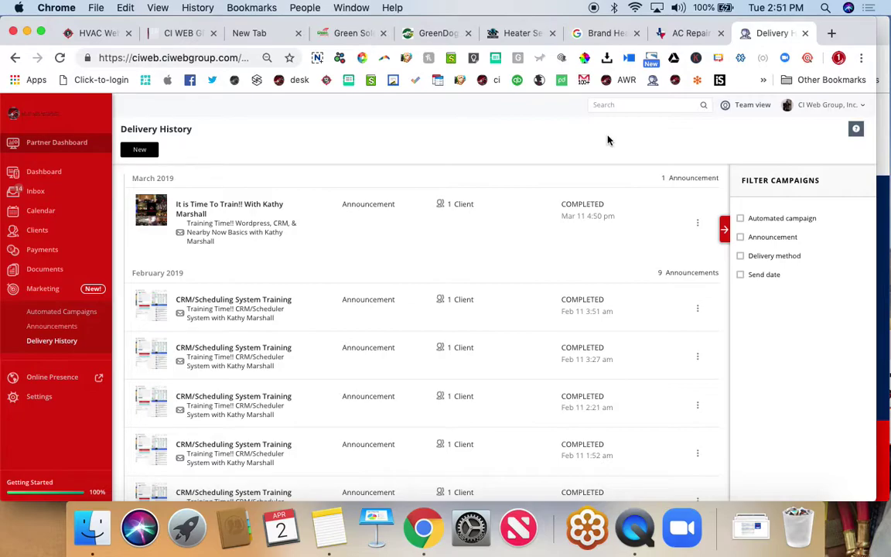
# - From HVAC Marketing Websites, go through Conversion Systems to the AI Chatbot plan's H-VAC Chat demo
pyautogui.click(90, 34)
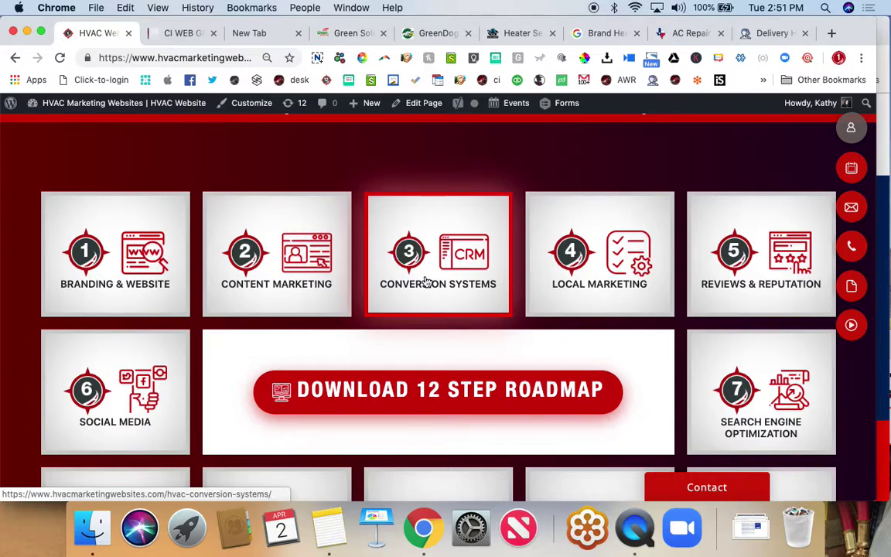
pyautogui.scroll(-1, 424, 281)
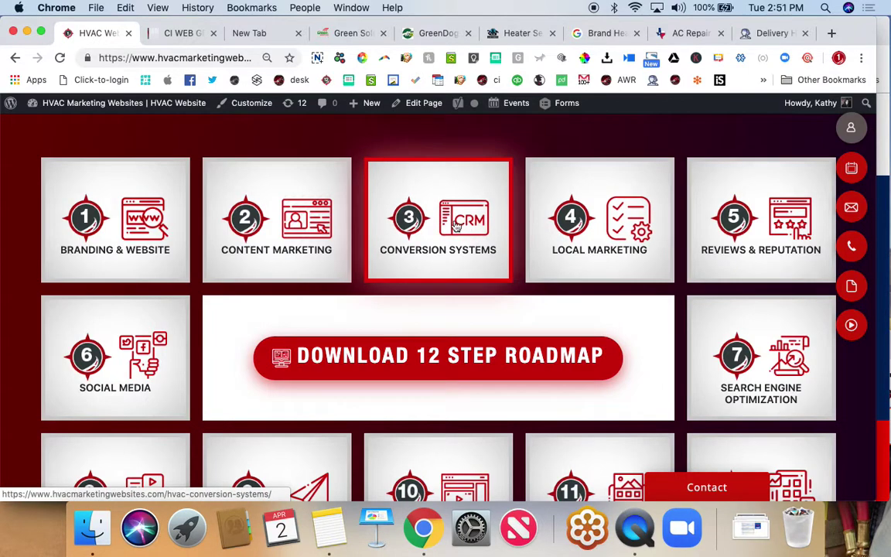
pyautogui.click(425, 239)
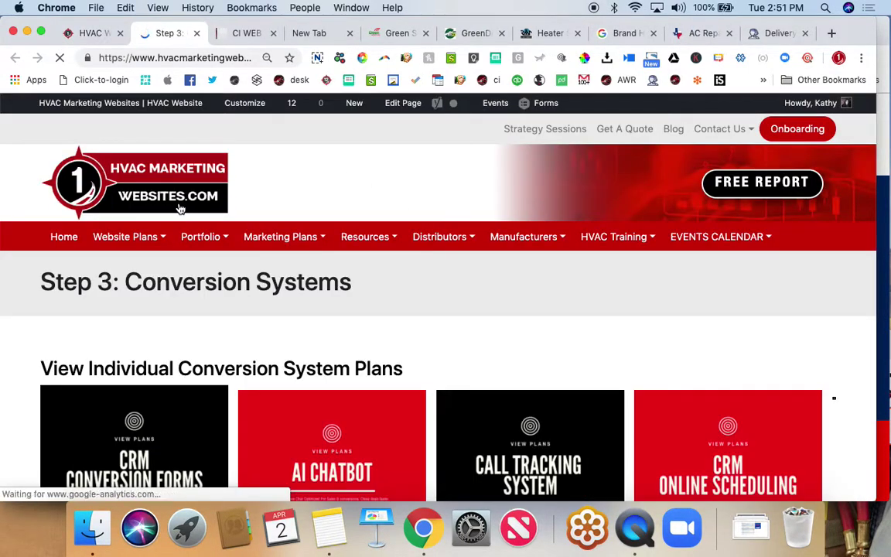
pyautogui.scroll(-3, 179, 208)
pyautogui.scroll(-1, 181, 209)
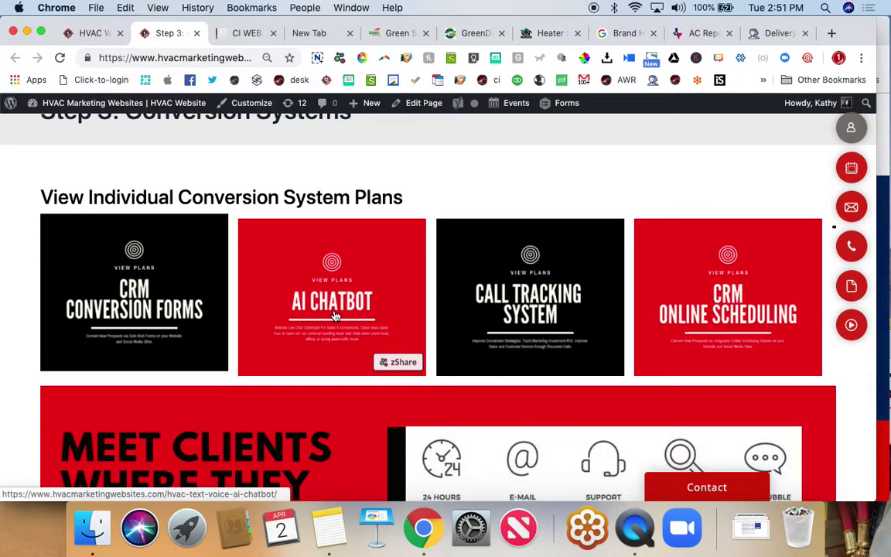
pyautogui.click(335, 316)
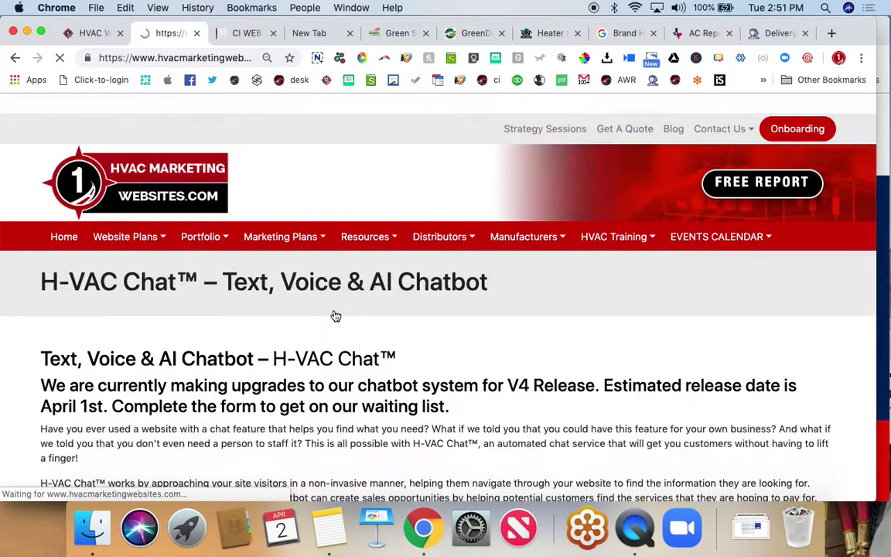
pyautogui.scroll(-4, 335, 316)
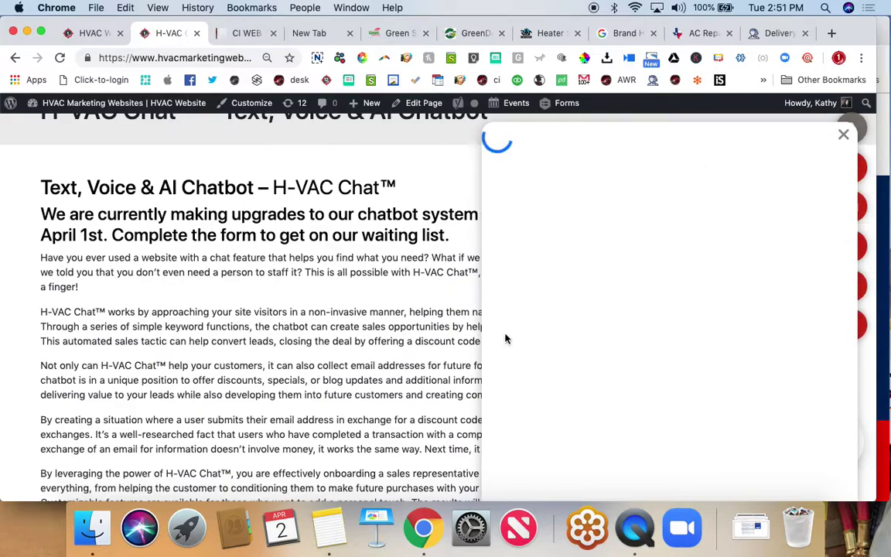
pyautogui.scroll(-2, 283, 353)
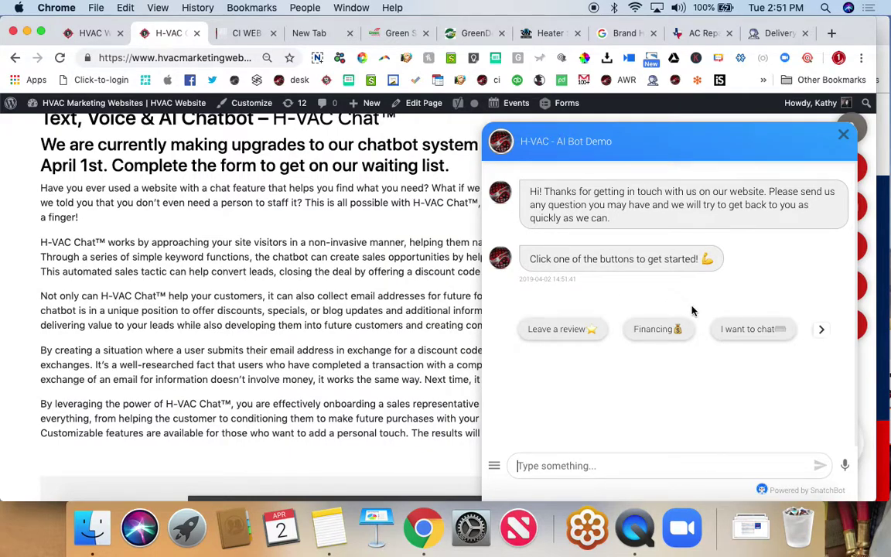
# - Start chatting with the AI bot and request 'AC Repair'
pyautogui.click(738, 332)
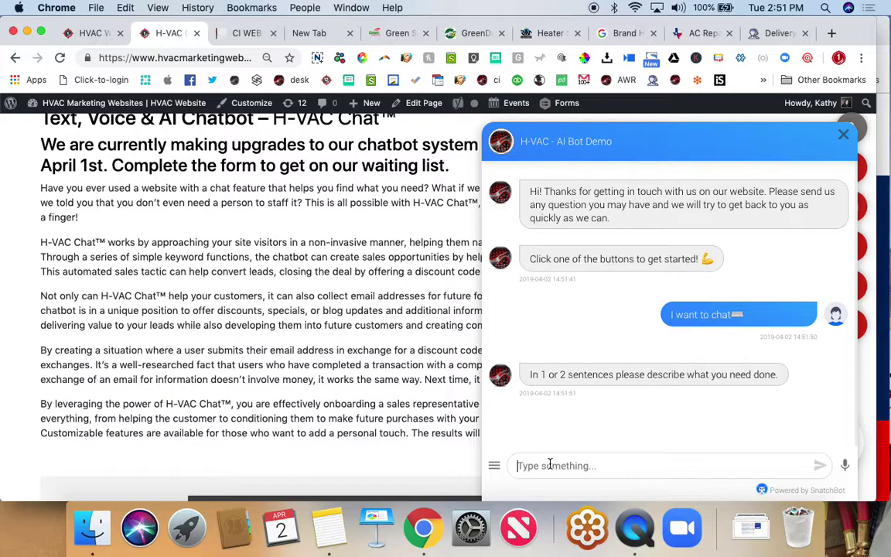
pyautogui.write('AC Repair')
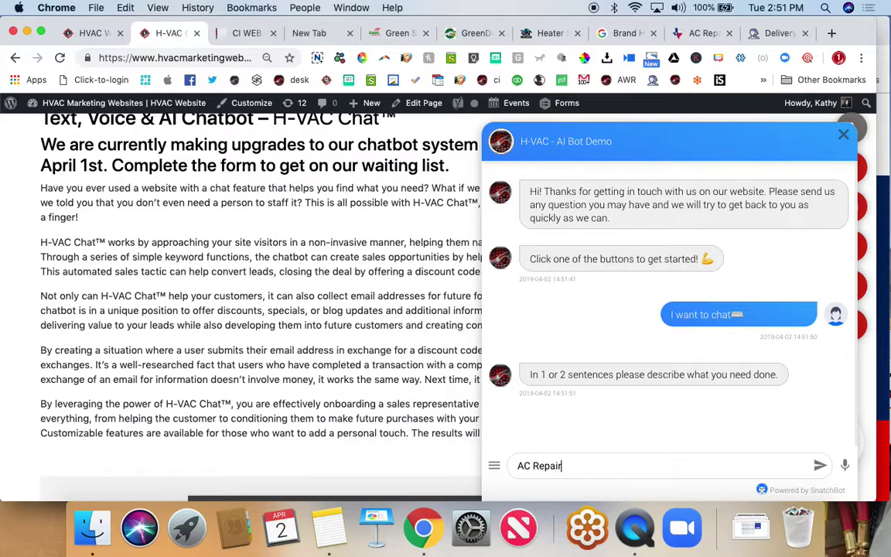
pyautogui.press('Return')
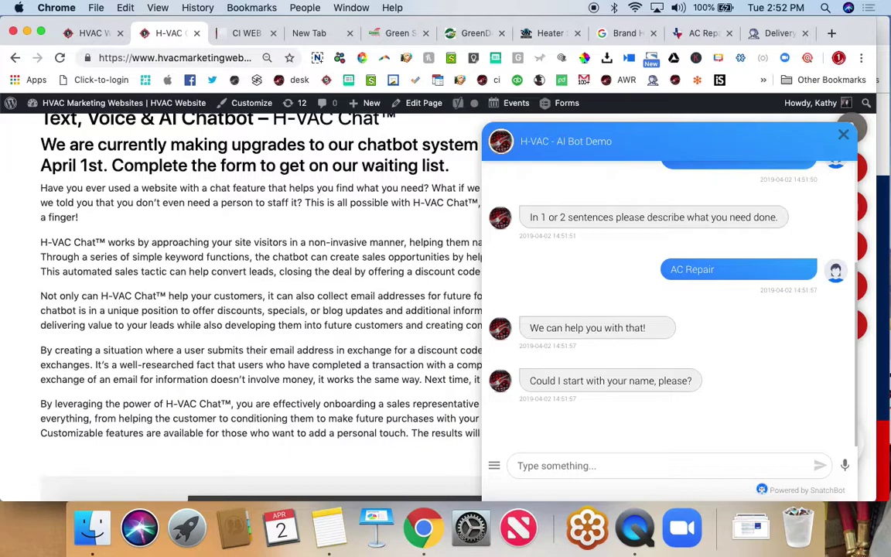
# - Answer the bot with the customer's first name, zip code, phone number and e-mail address
pyautogui.click(576, 464)
pyautogui.write('Jennifer')
pyautogui.press('Return')
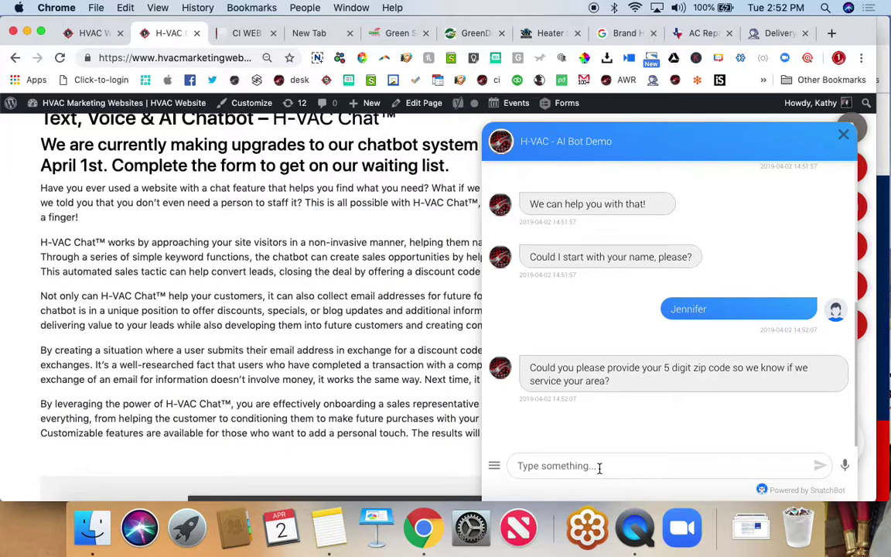
pyautogui.write('77007')
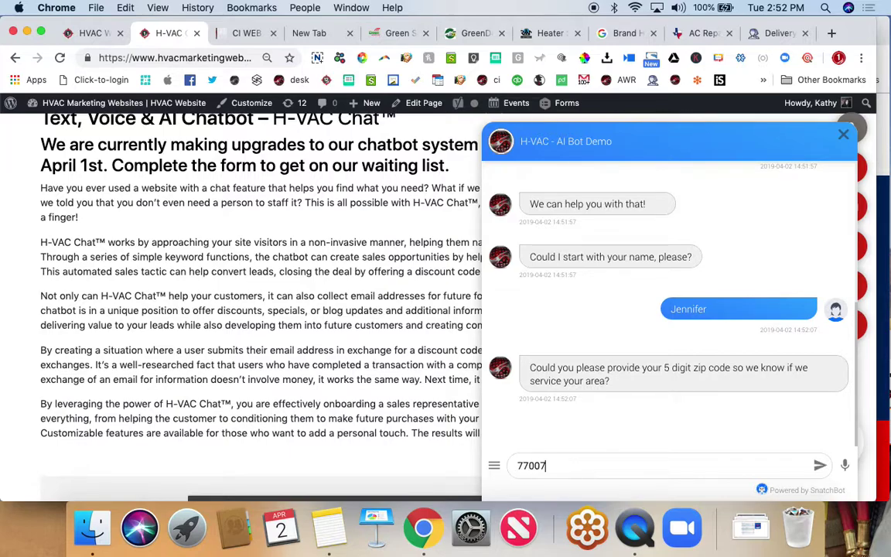
pyautogui.press('Return')
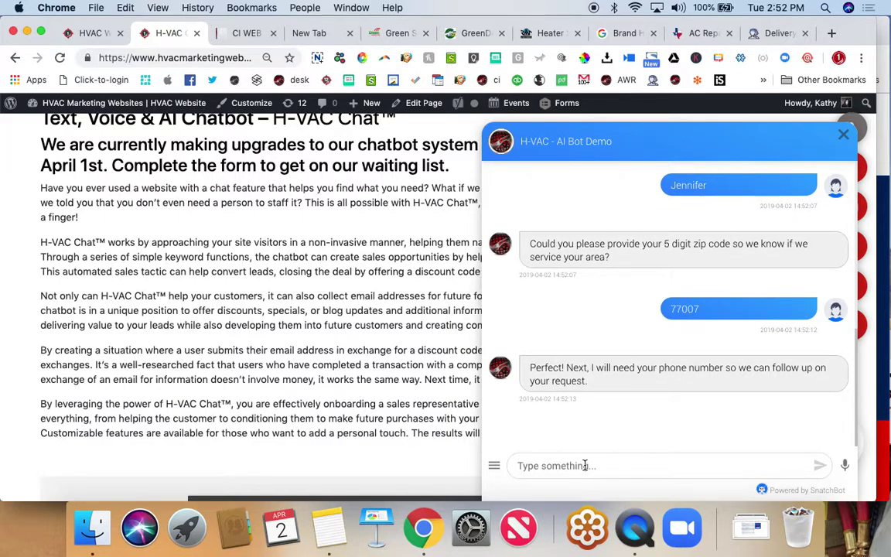
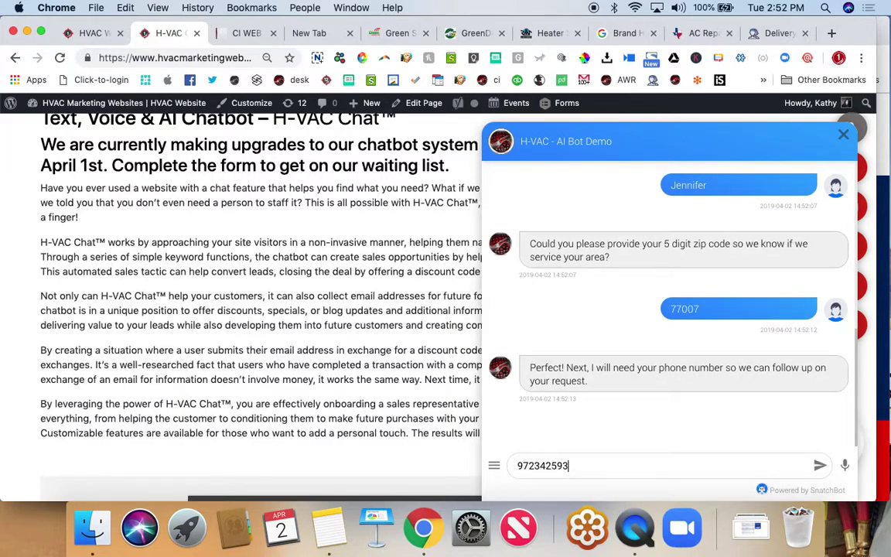
pyautogui.press('Return')
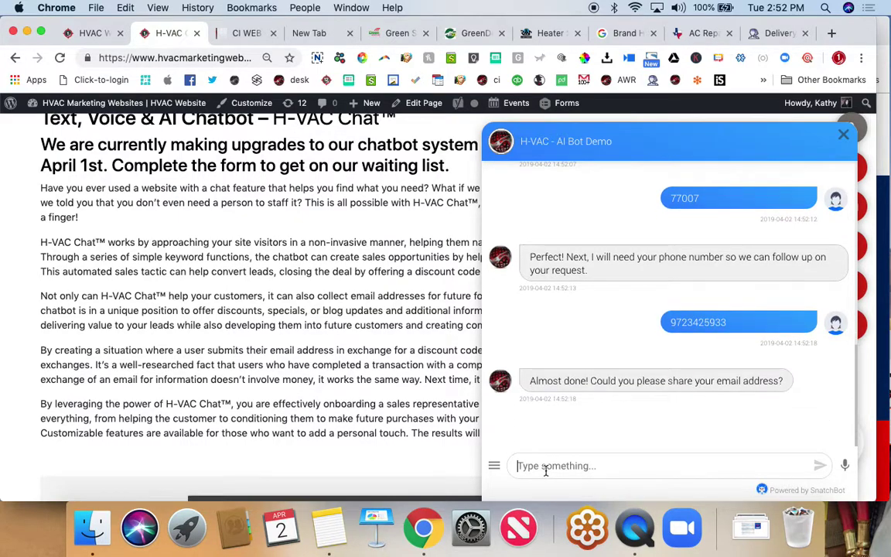
pyautogui.press('Return')
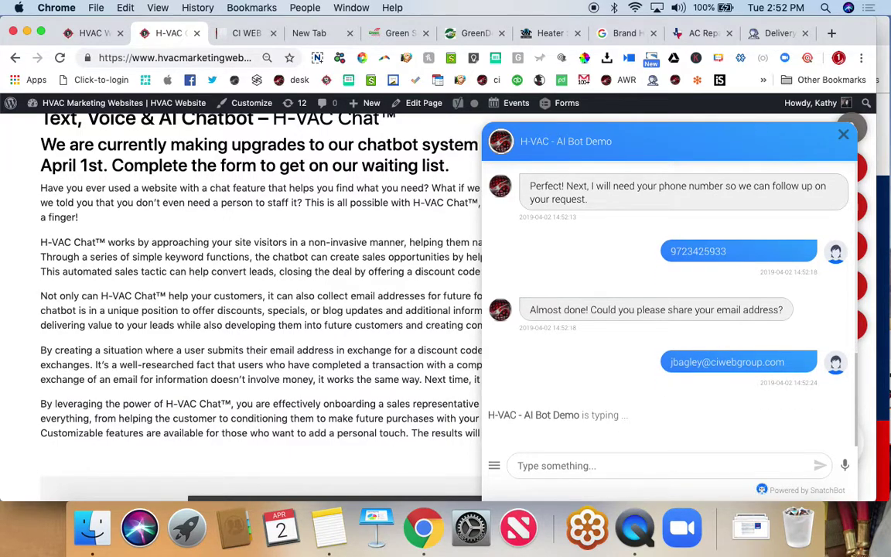